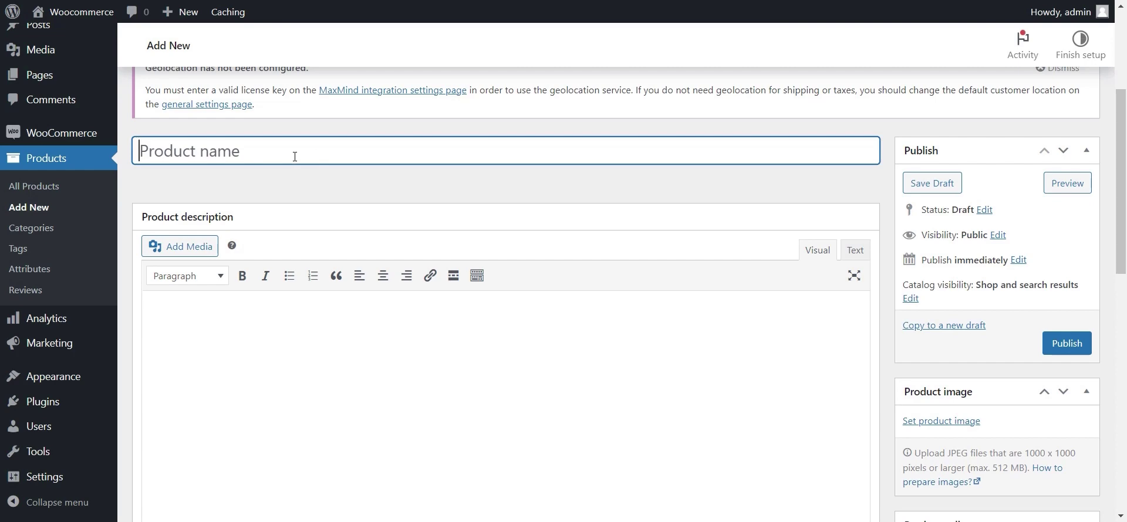
Step: Name the new product "T Shirt" and copy that name for reuse in the descriptions
scroll(294, 157, "down", 5)
left_click_drag(141, 241, 193, 240)
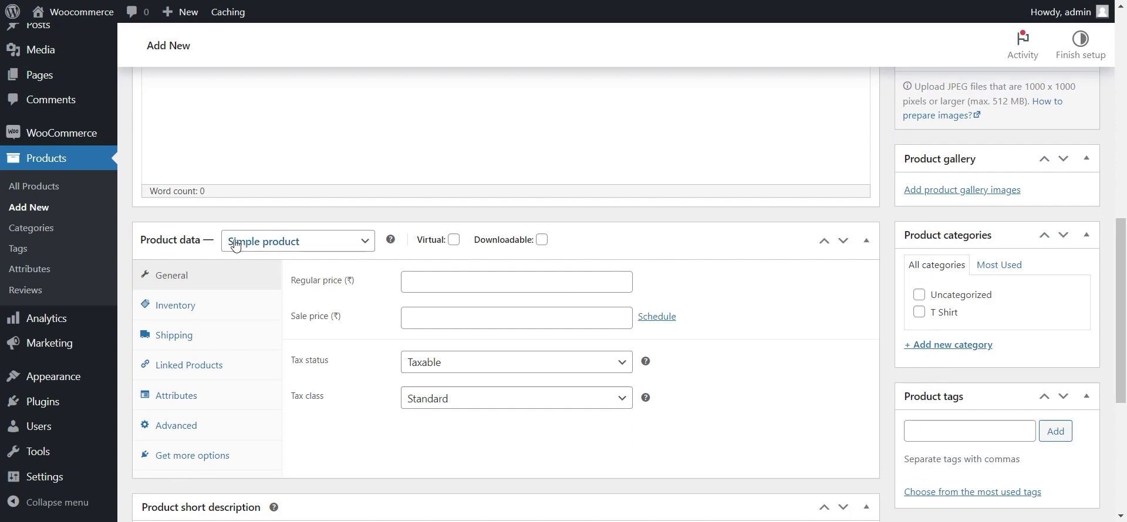
scroll(253, 241, "up", 6)
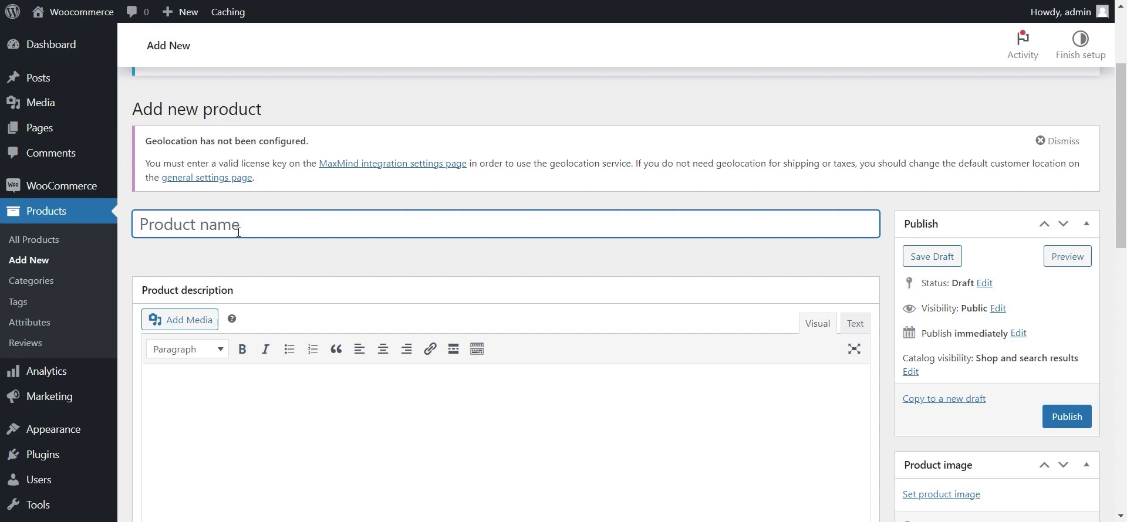
type("T Shirtt")
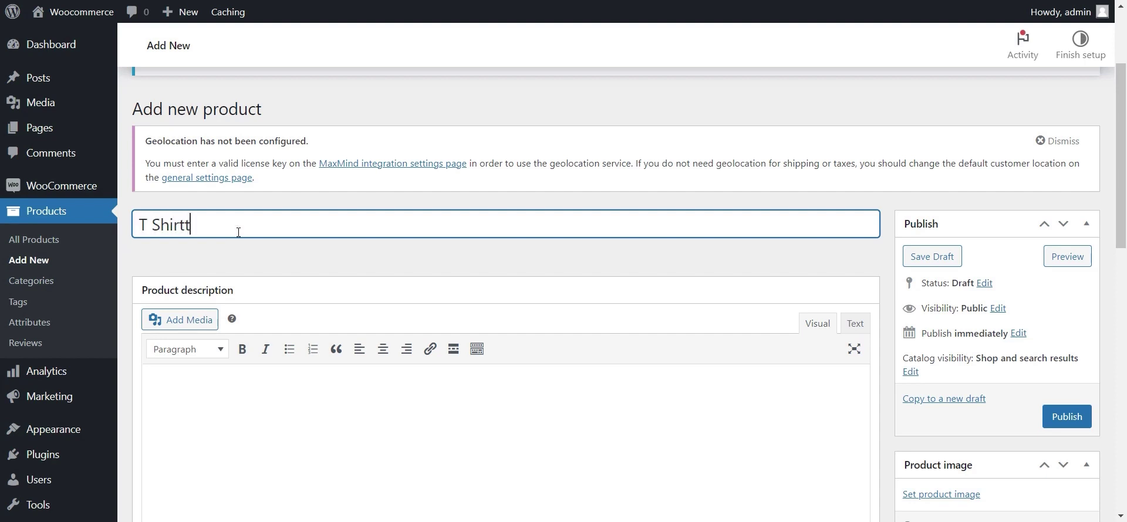
key("ctrl+a")
key("ctrl+c")
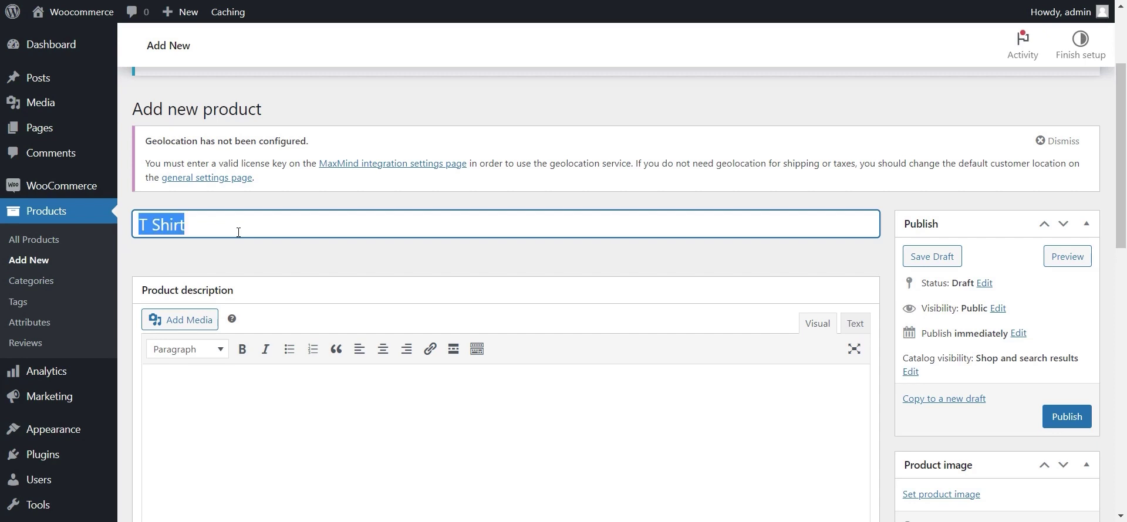
Step: Fill the product description with four separate lines of the copied text "T Shirt"
left_click(227, 417)
key("ctrl+v")
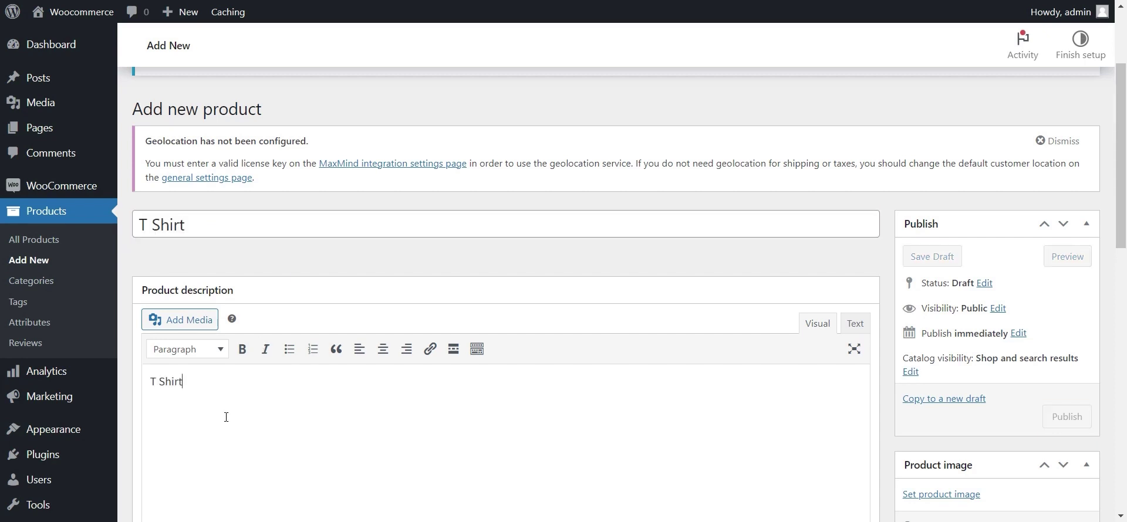
key("Return")
key("Return")
key("ctrl+v")
key("Return")
key("Return")
key("ctrl+v")
key("Return")
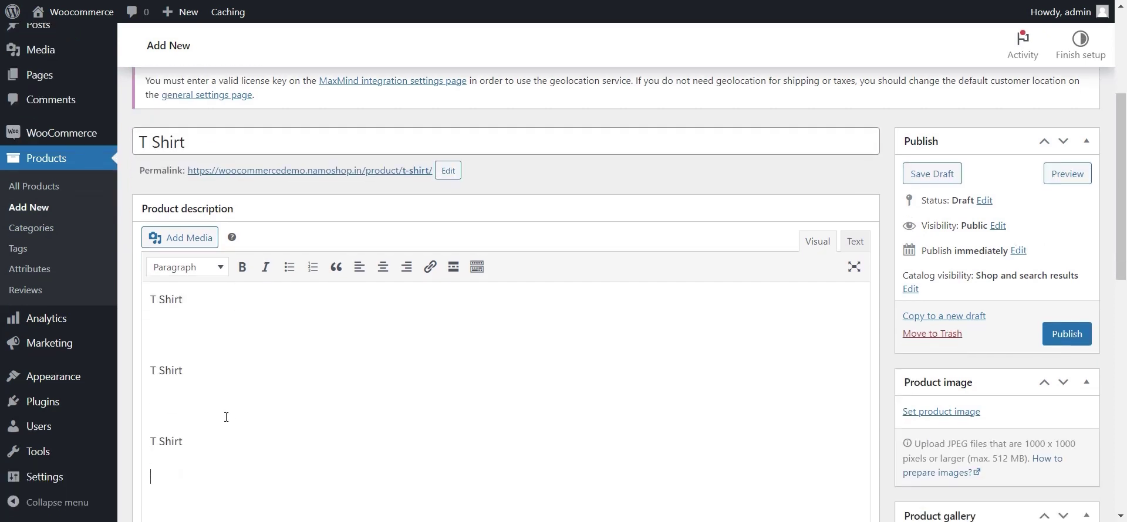
key("ctrl+v")
Step: Fill the product short description with the copied text "T Shirt" repeated many times on one line
scroll(226, 417, "down", 6)
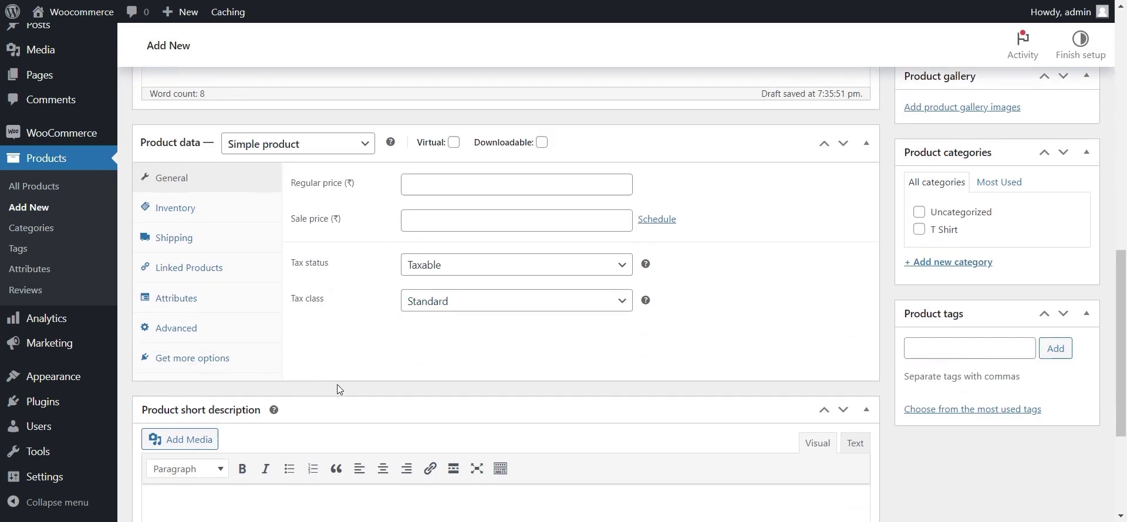
scroll(337, 385, "down", 2)
key("ctrl+v")
key("ctrl+v")
key("ctrl+v")
key("ctrl+v")
key("ctrl+v")
key("ctrl+v")
key("ctrl+v")
key("ctrl+v")
key("ctrl+v")
key("ctrl+v")
key("ctrl+v")
key("ctrl+v")
key("ctrl+v")
key("ctrl+v")
key("ctrl+v")
key("ctrl+v")
key("ctrl+v")
key("ctrl+v")
key("ctrl+v")
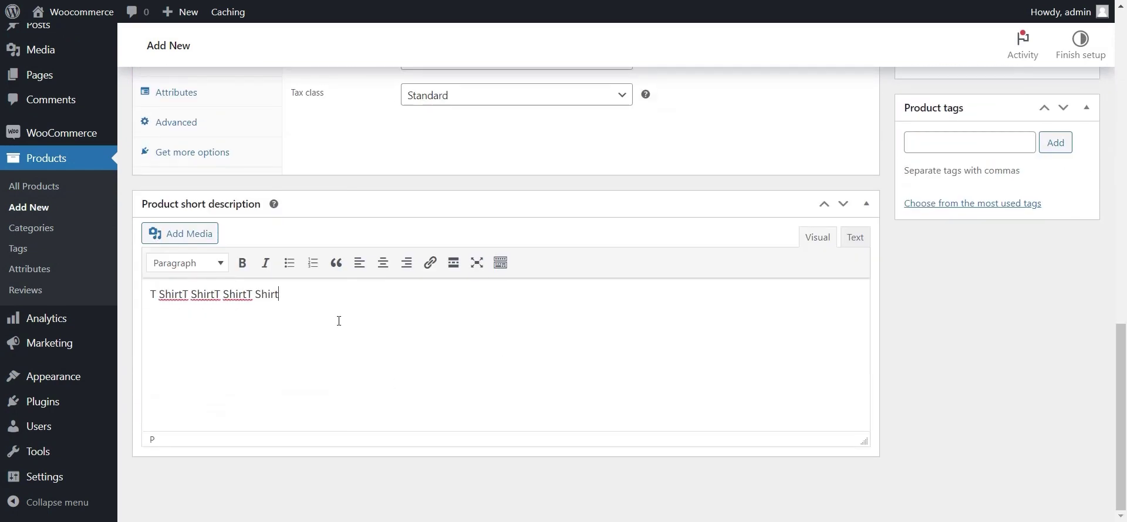
Step: Set the product image to the media library photo of the child wearing a white printed T-shirt
scroll(616, 337, "up", 10)
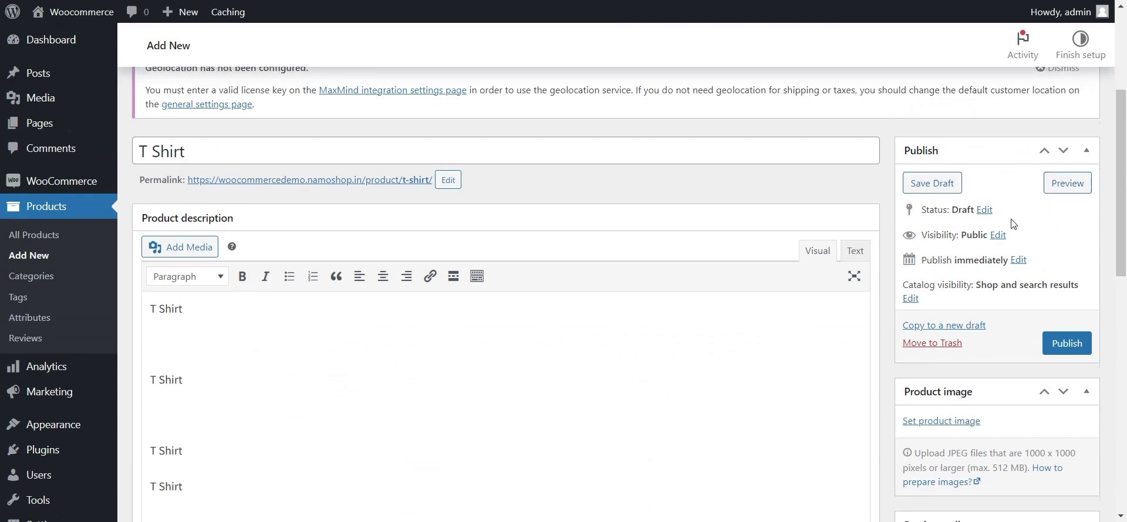
scroll(998, 205, "down", 3)
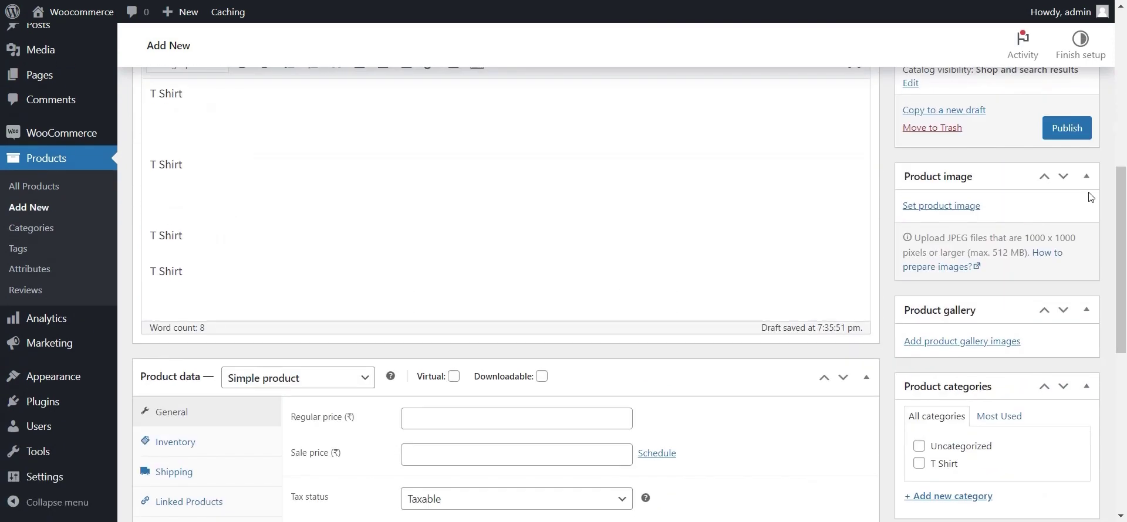
left_click(944, 207)
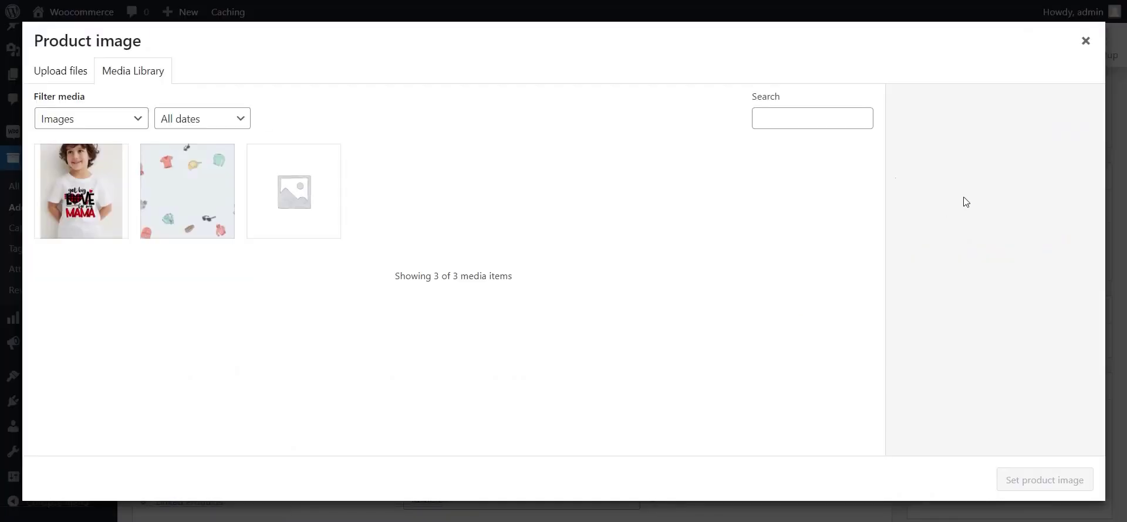
left_click(89, 200)
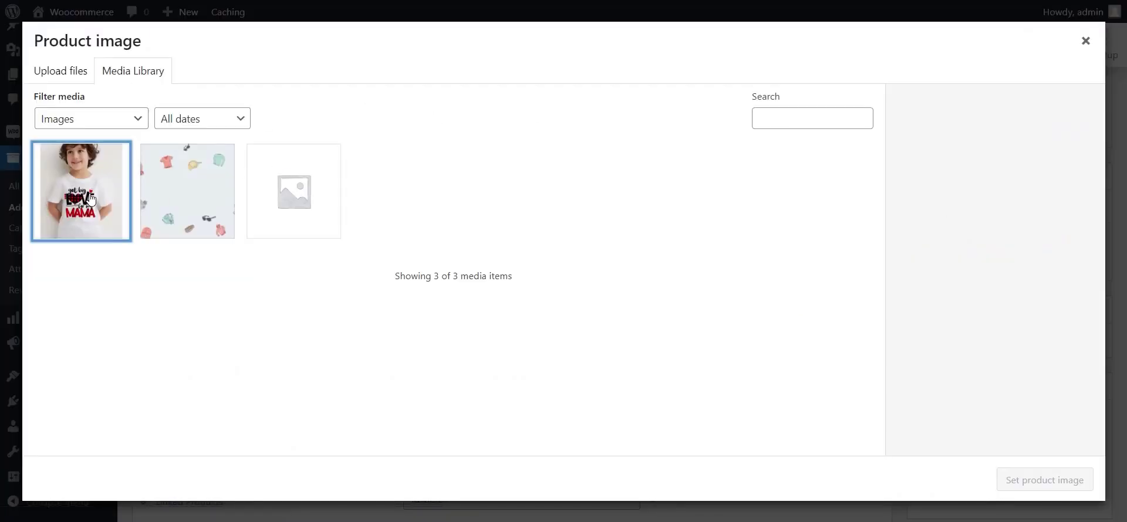
left_click(1020, 480)
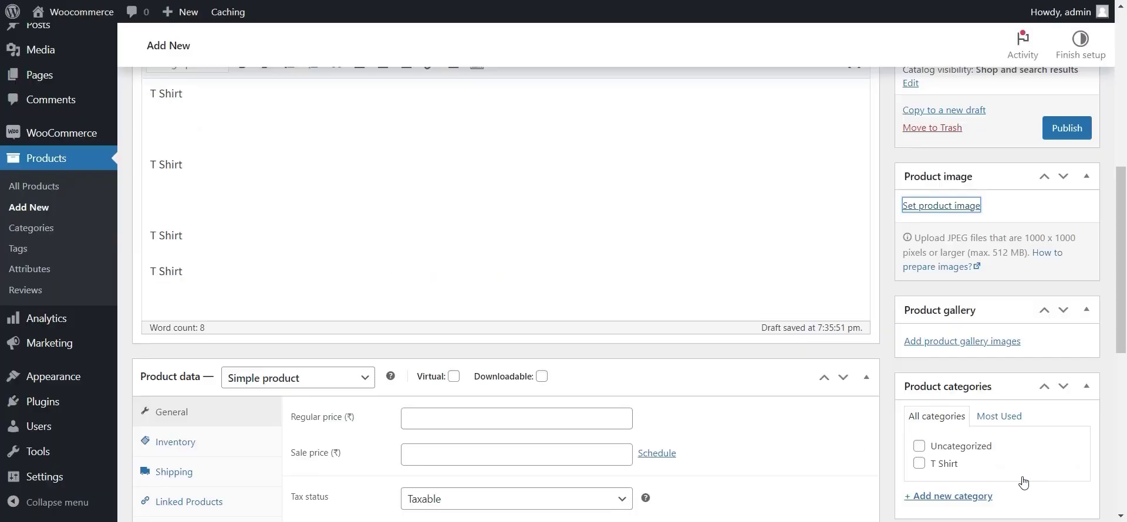
Step: Assign the product to the T Shirt category and add the existing Heavy Weight Product tag
scroll(944, 308, "down", 5)
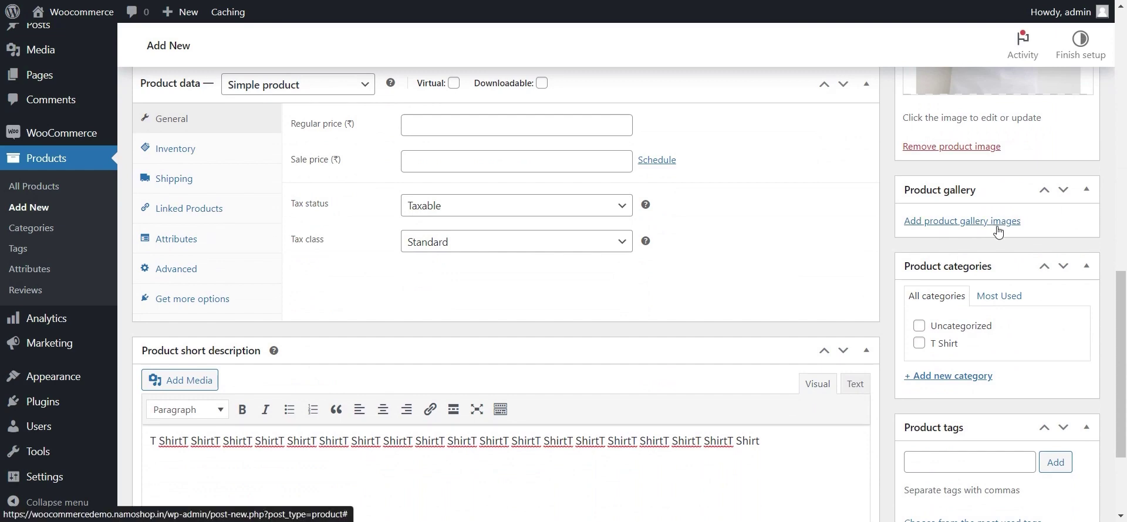
scroll(998, 232, "up", 4)
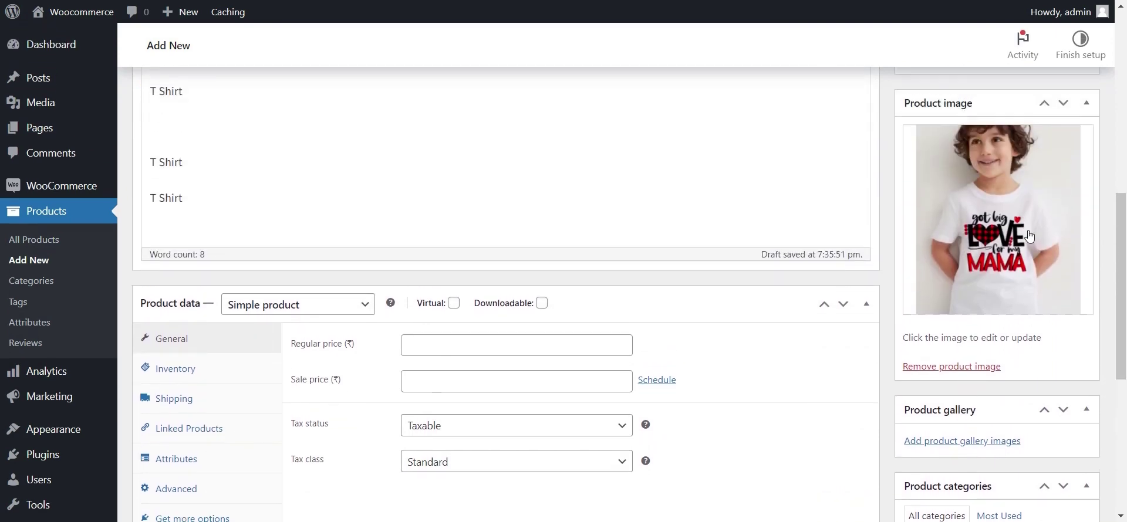
scroll(980, 220, "down", 4)
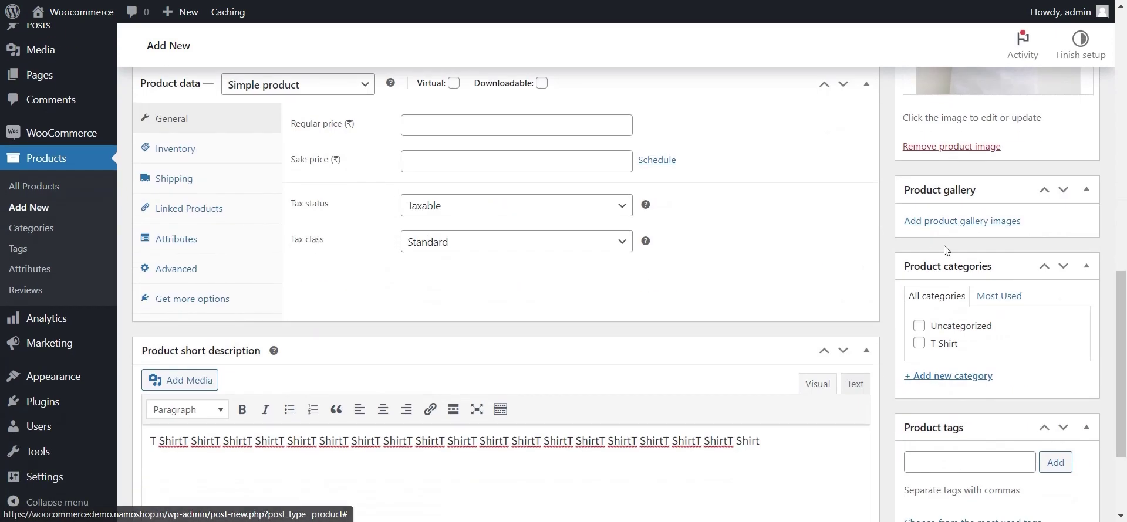
scroll(957, 200, "down", 3)
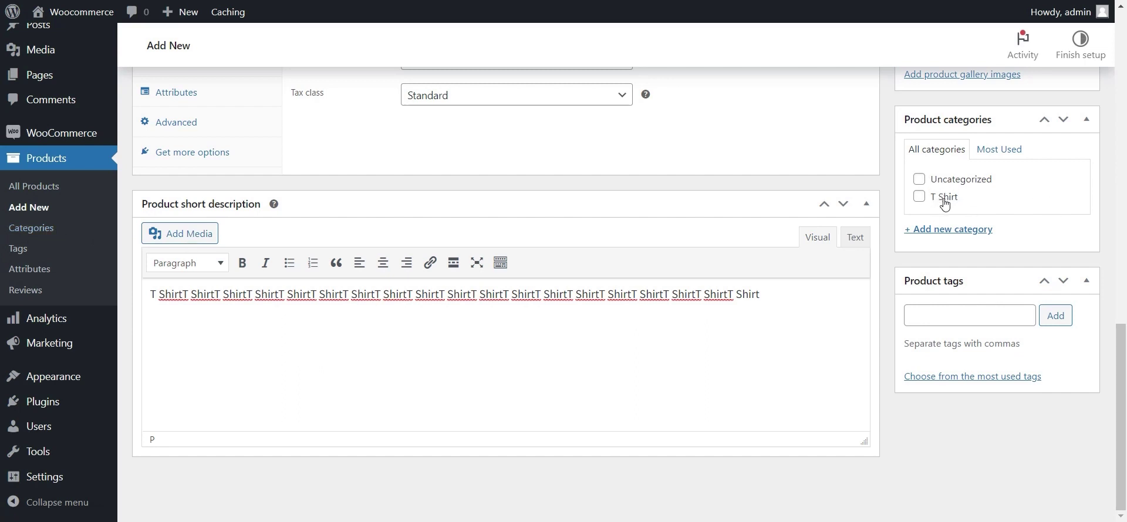
left_click(919, 198)
left_click(958, 315)
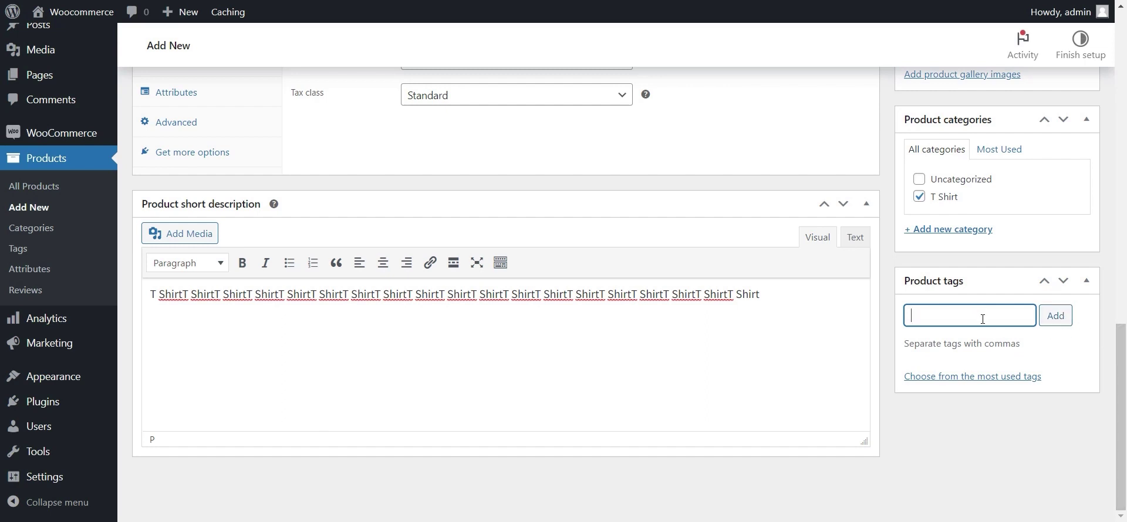
left_click(995, 378)
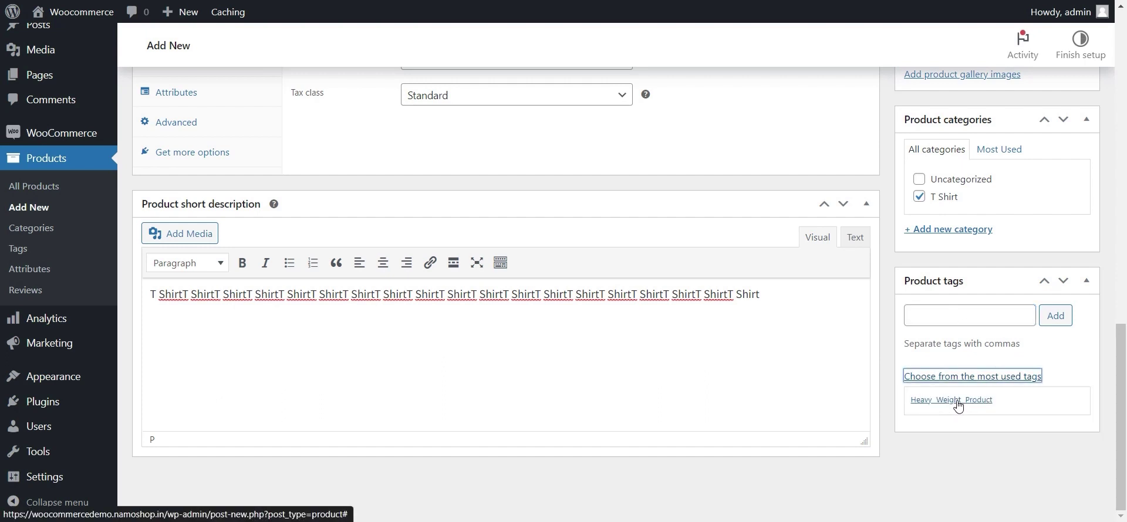
left_click(949, 402)
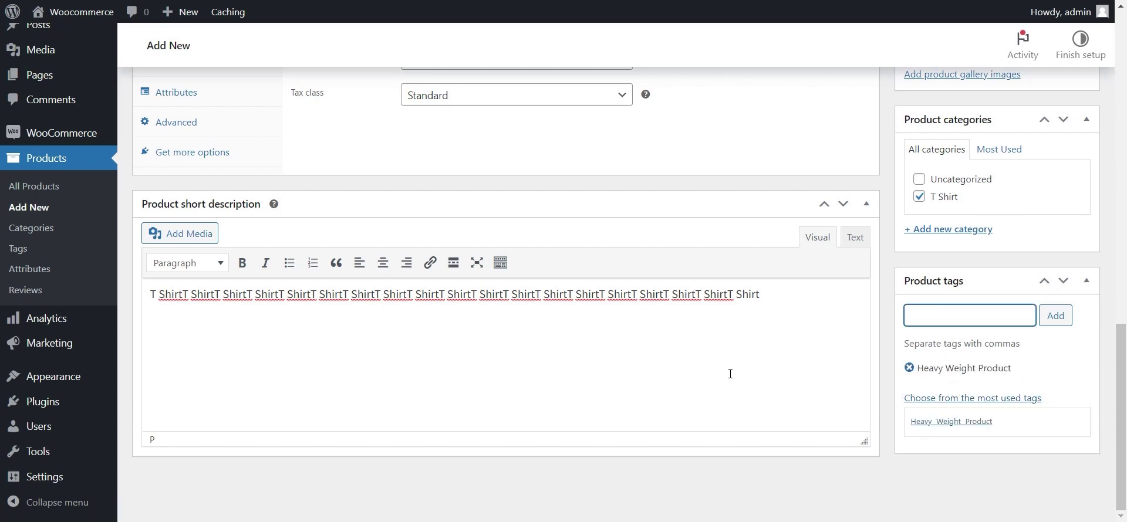
Step: Review the product's name, description and image, and publish the product
scroll(730, 374, "up", 7)
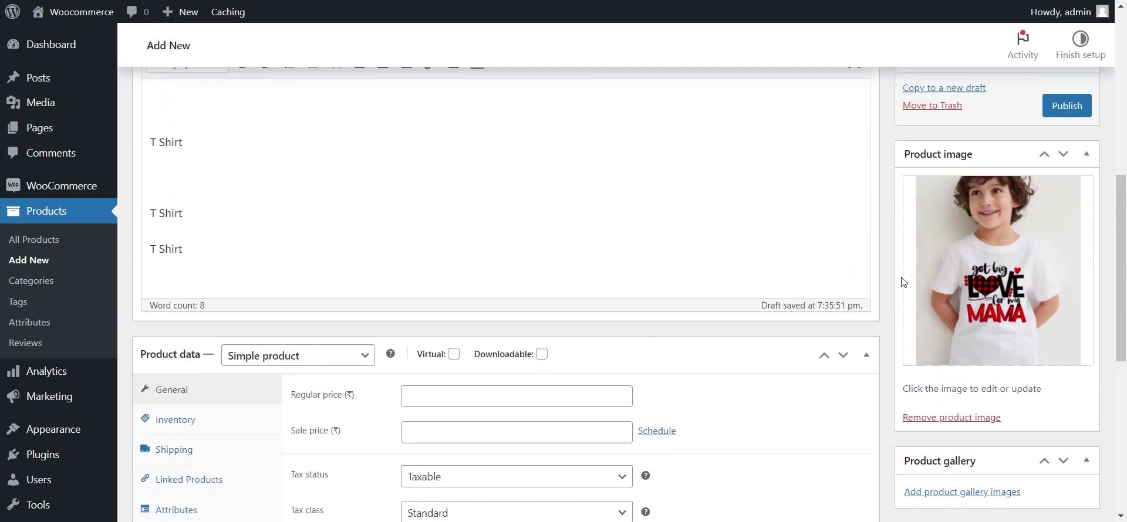
scroll(902, 282, "up", 5)
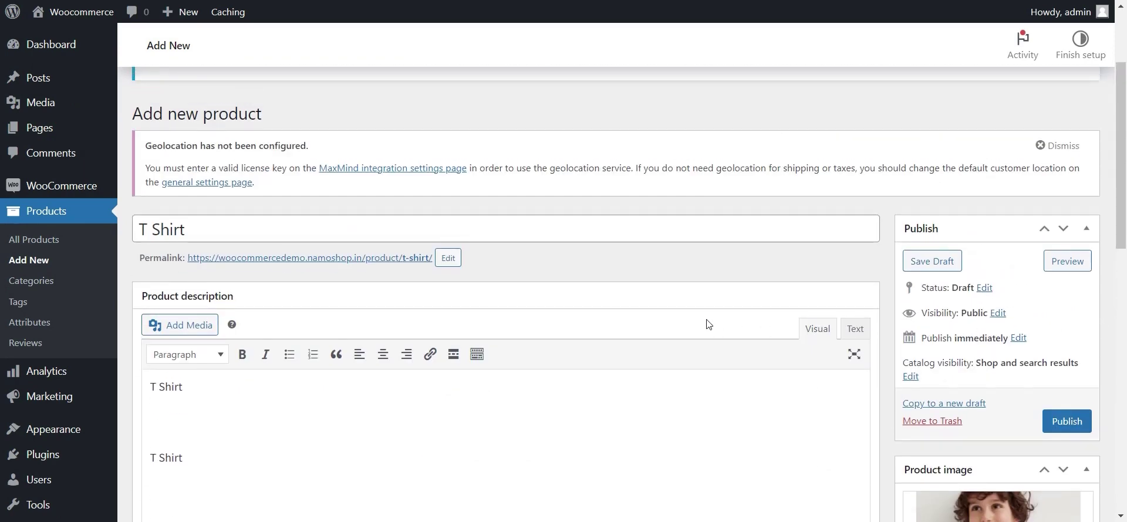
scroll(713, 319, "down", 3)
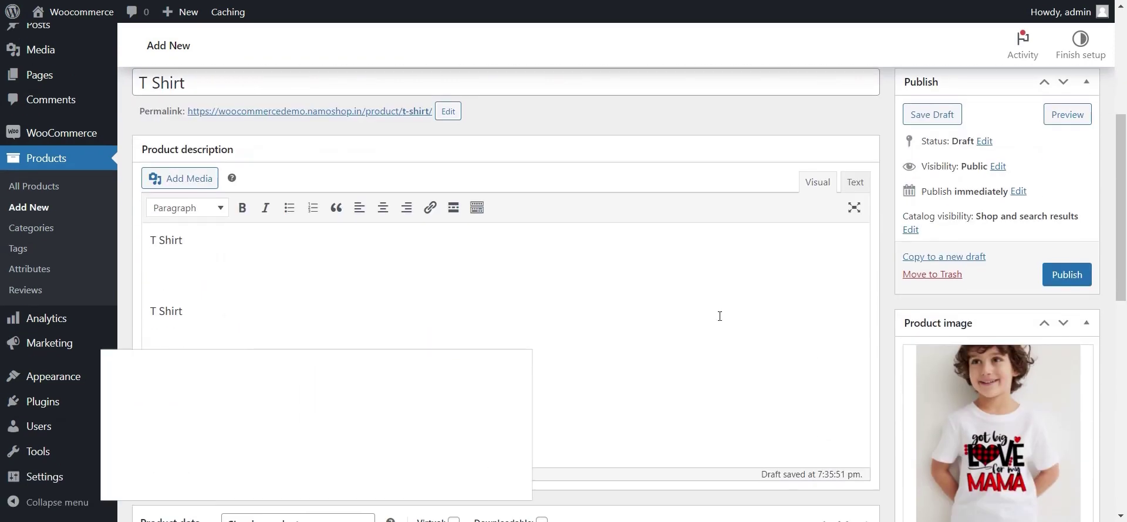
left_click(1076, 280)
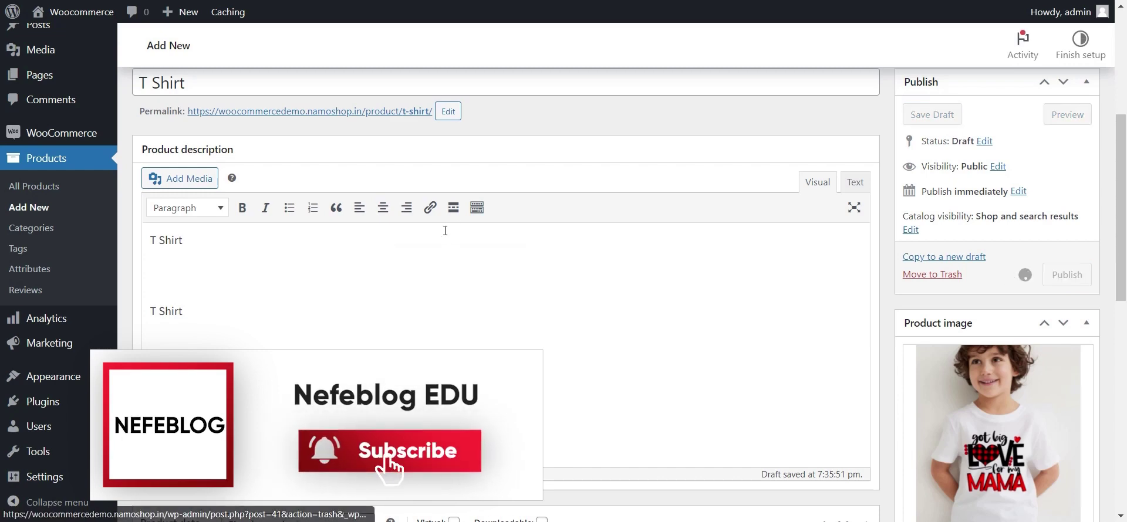
Step: Open the published product's store page and examine its title, short description, category and tag
scroll(390, 305, "up", 4)
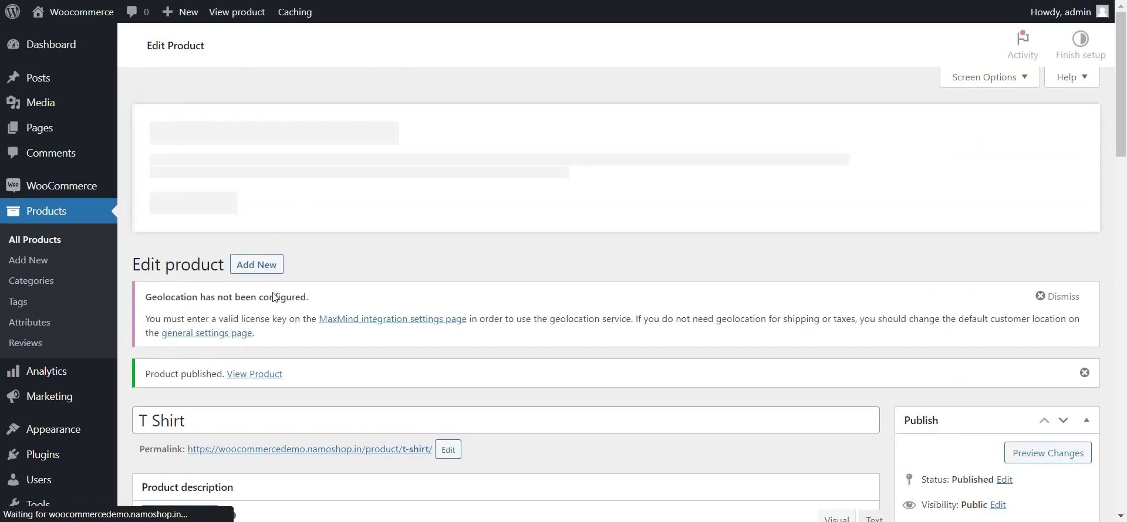
left_click(271, 371)
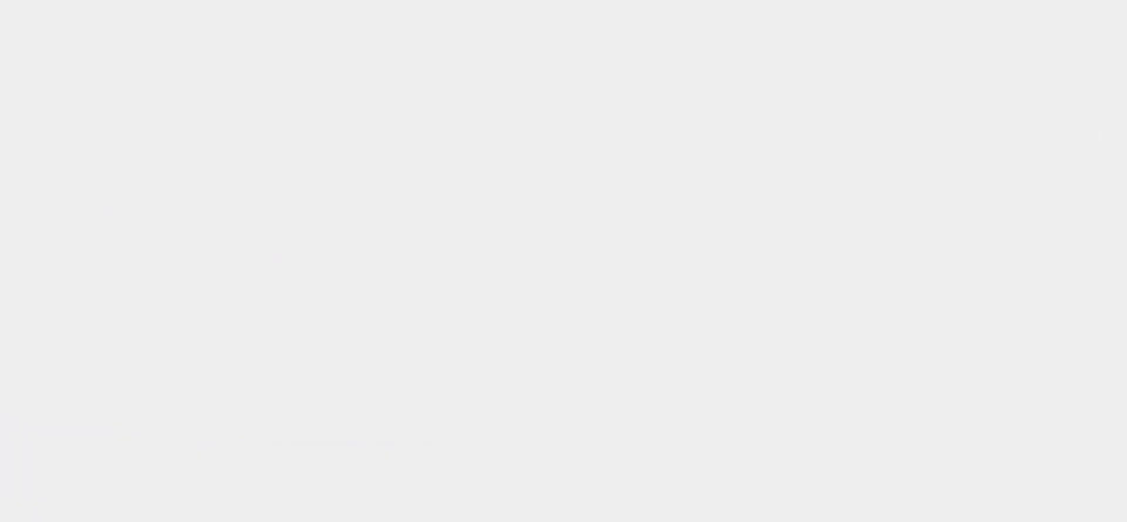
scroll(361, 80, "down", 3)
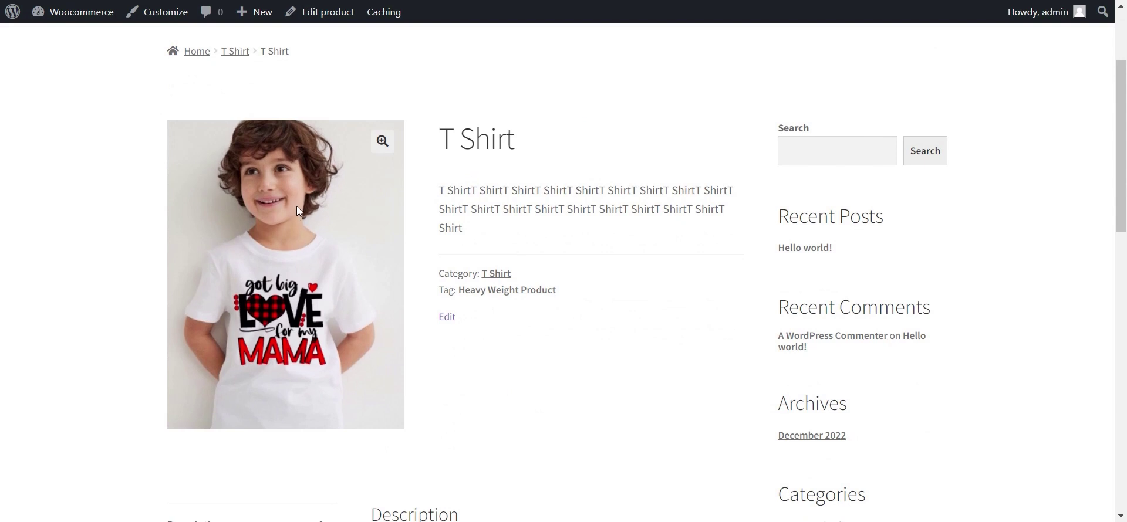
left_click_drag(474, 139, 559, 155)
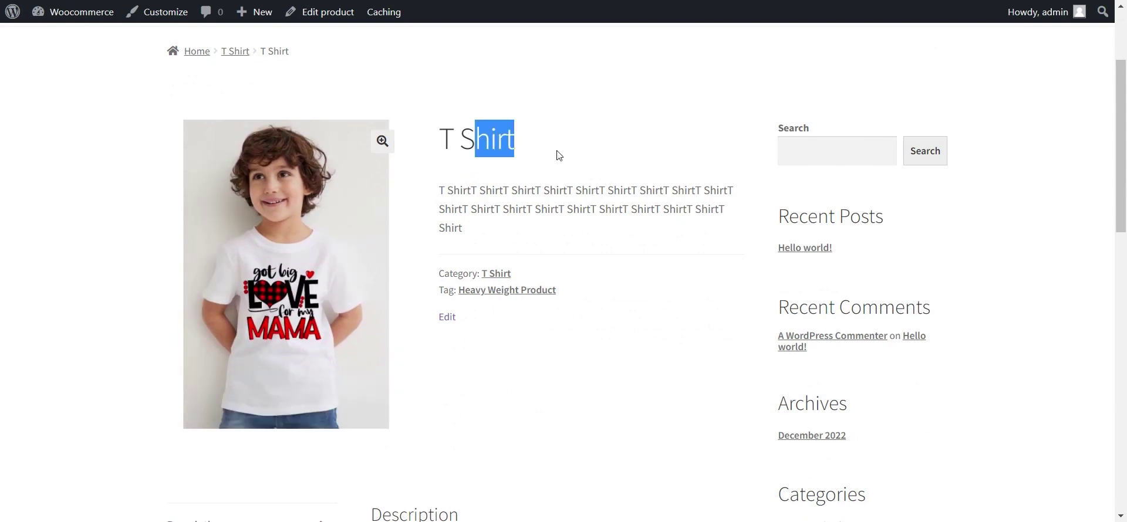
mouse_move(433, 193)
left_mouse_down()
mouse_move(514, 209)
mouse_move(446, 190)
left_mouse_up()
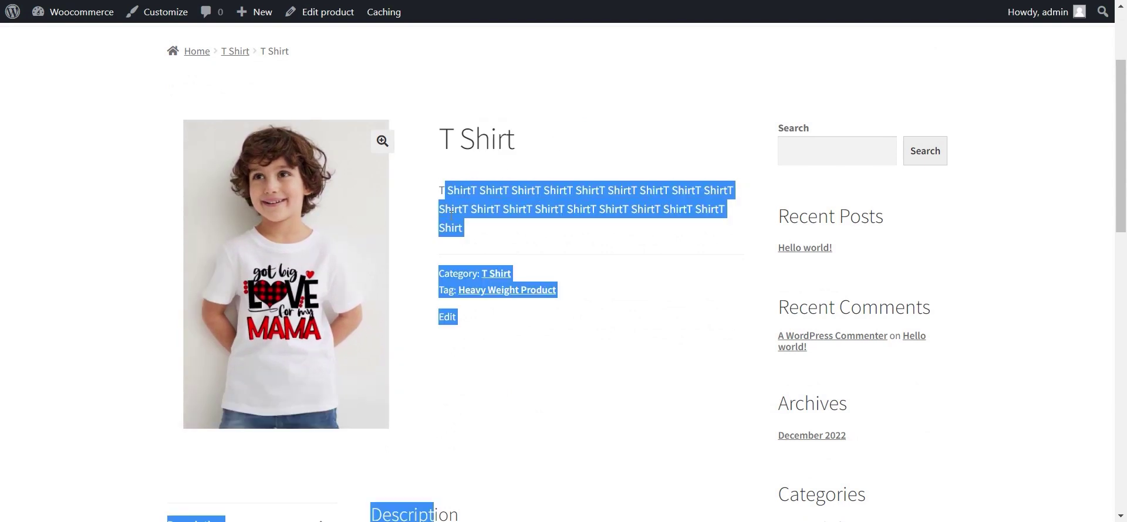
left_click(587, 309)
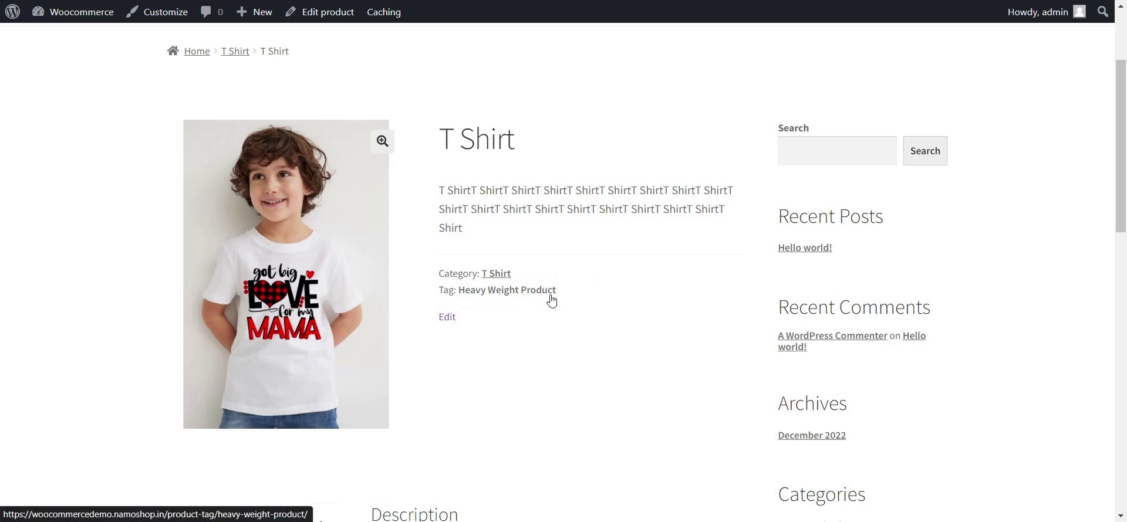
Step: Examine the full description and the reviews section on the product's store page
scroll(551, 300, "down", 4)
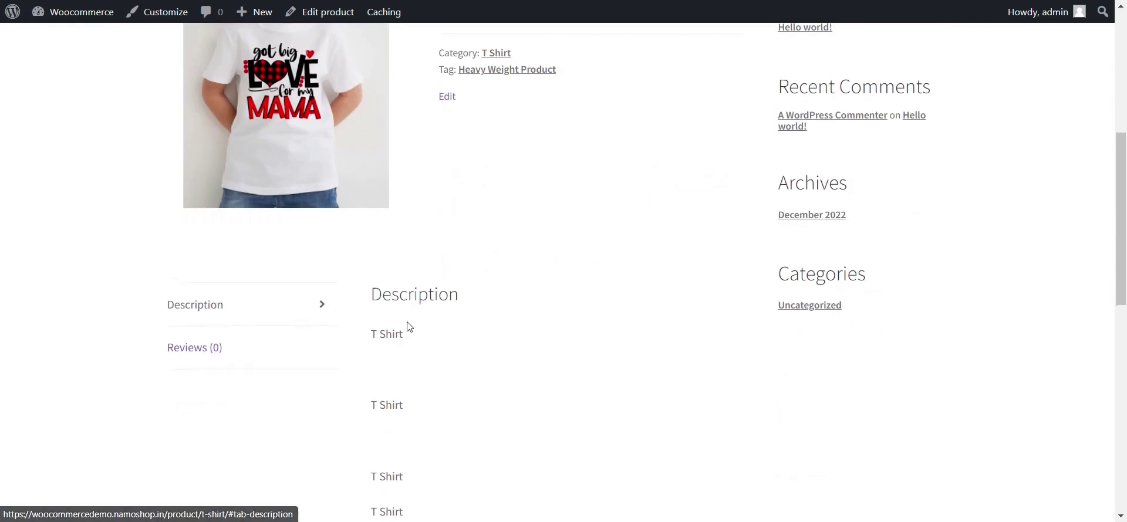
scroll(402, 288, "down", 5)
scroll(259, 279, "up", 4)
left_click(278, 275)
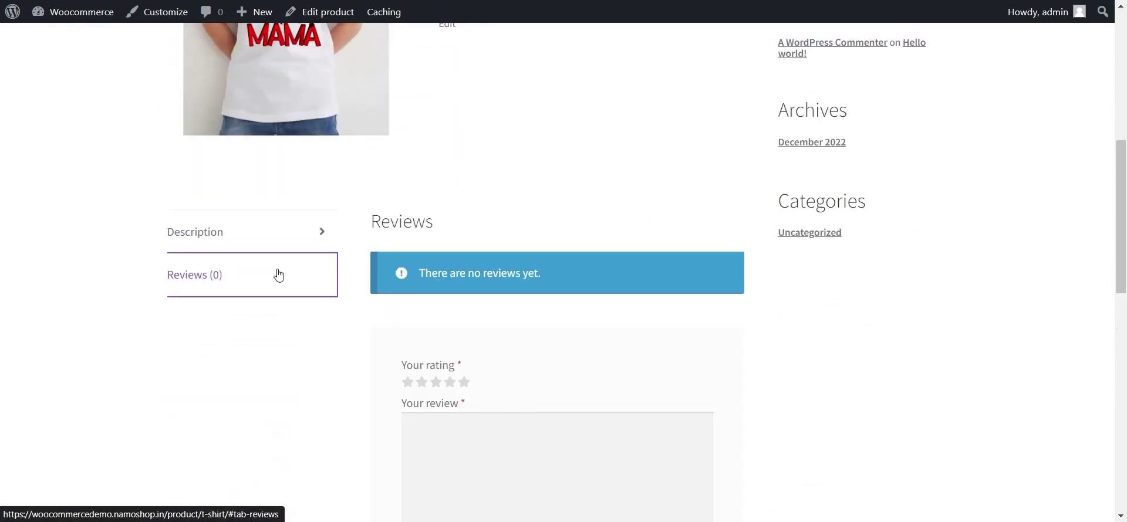
scroll(458, 287, "up", 5)
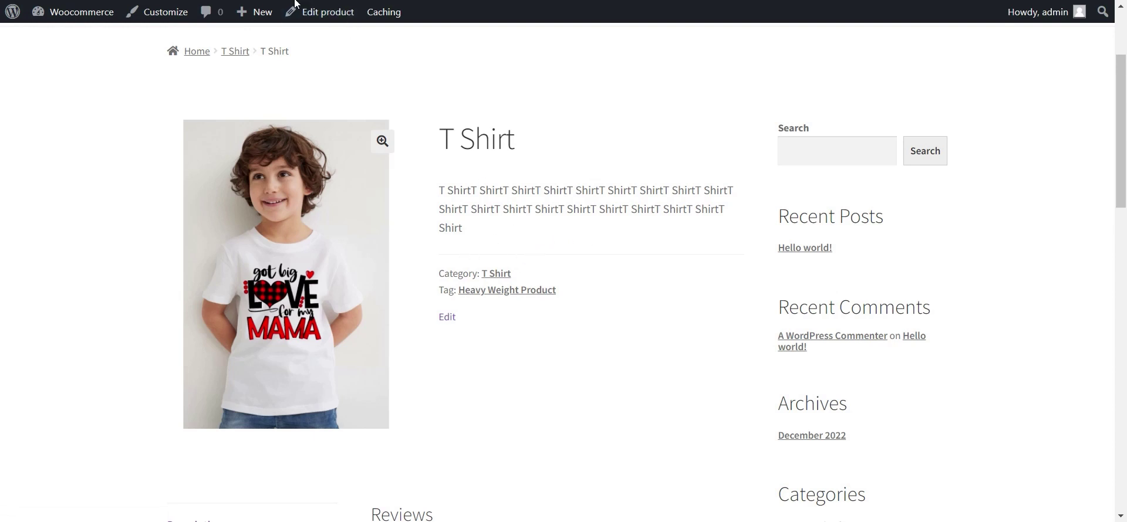
Step: Return to editing the T Shirt product and choose Simple product as its product type
key("alt+Left")
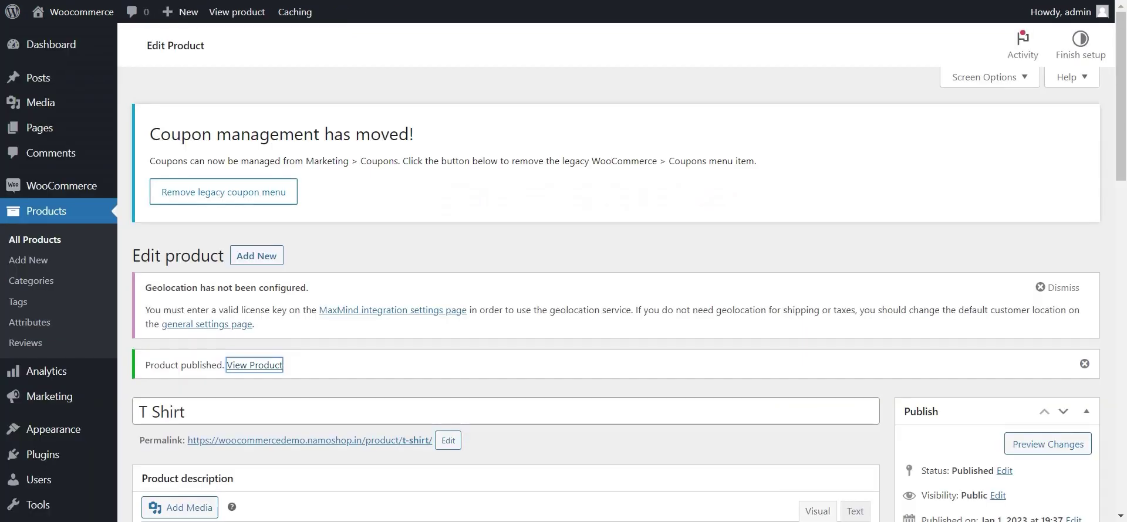
scroll(238, 226, "down", 10)
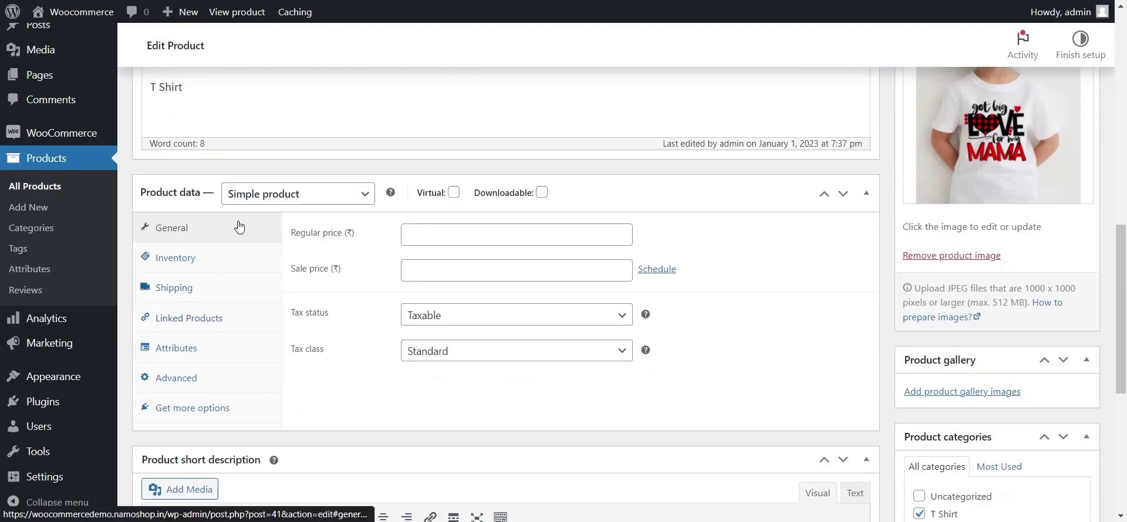
left_click(281, 202)
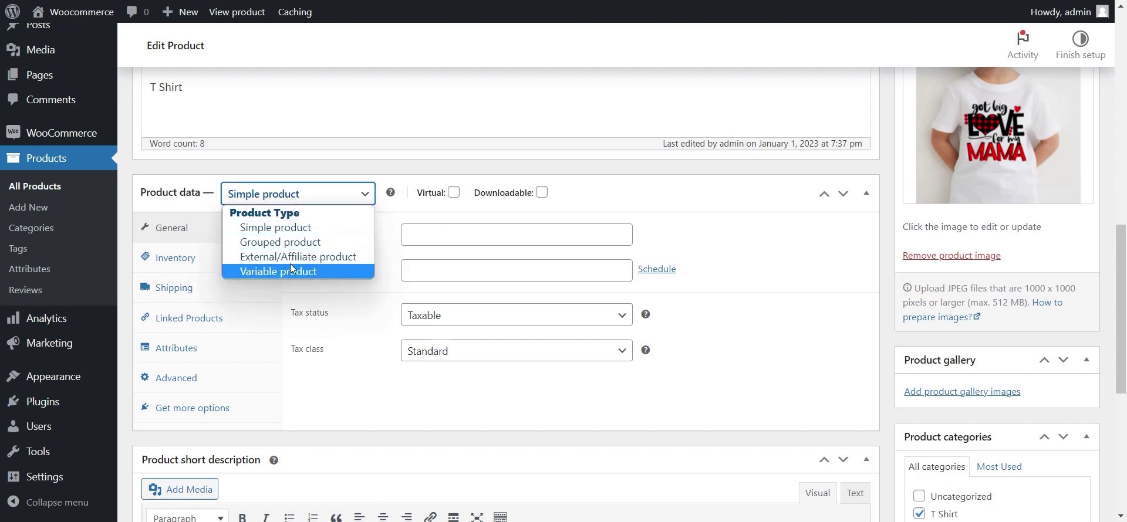
left_click(306, 234)
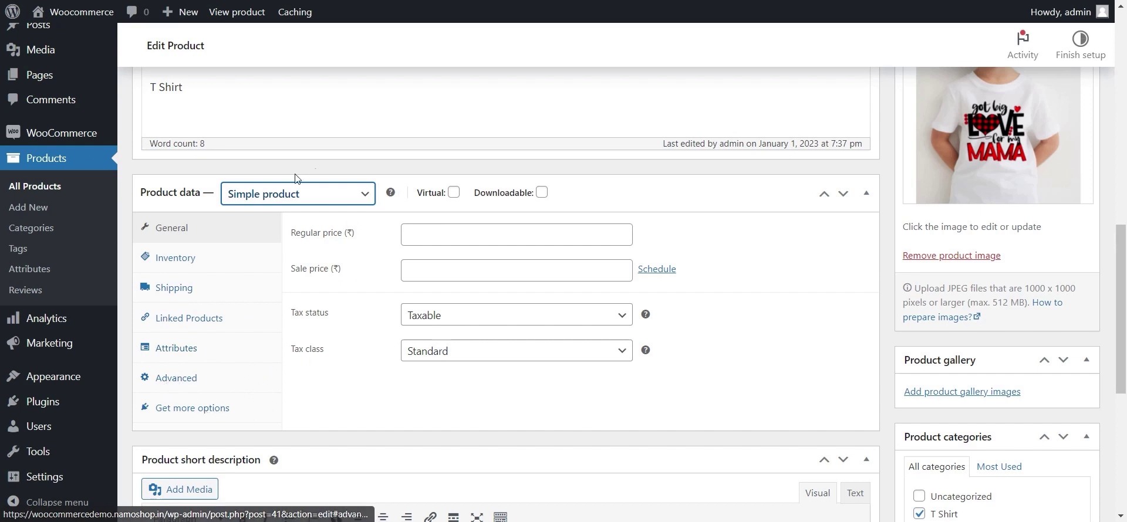
mouse_move(435, 198)
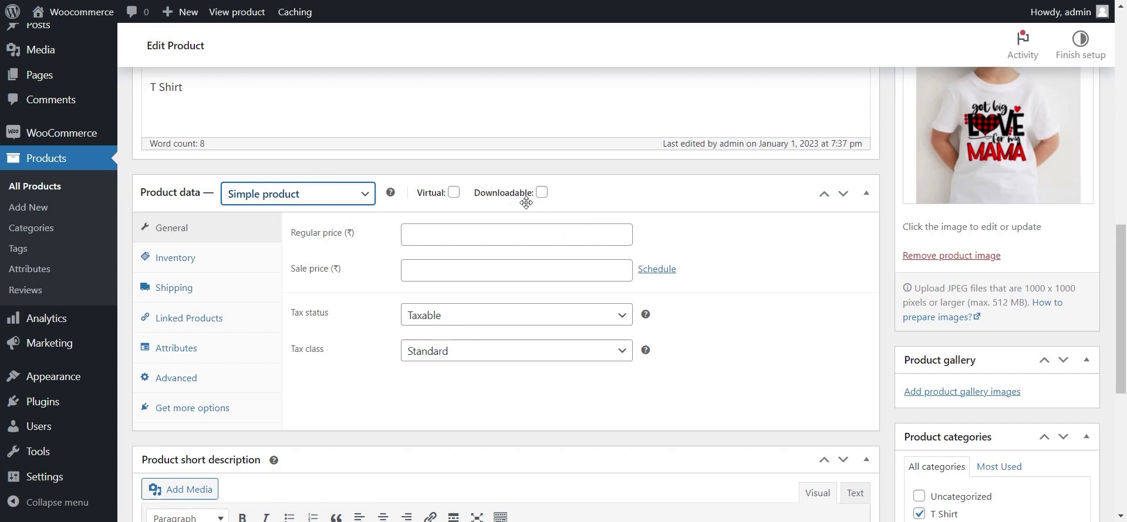
mouse_move(492, 198)
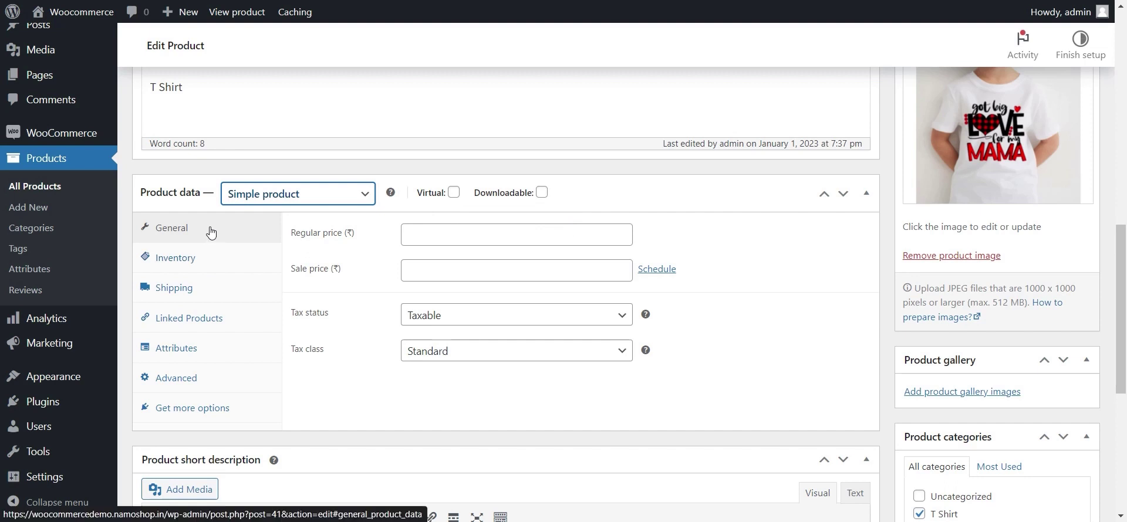
Step: Set the product's regular price to 199 and its sale price to 149
left_click(424, 238)
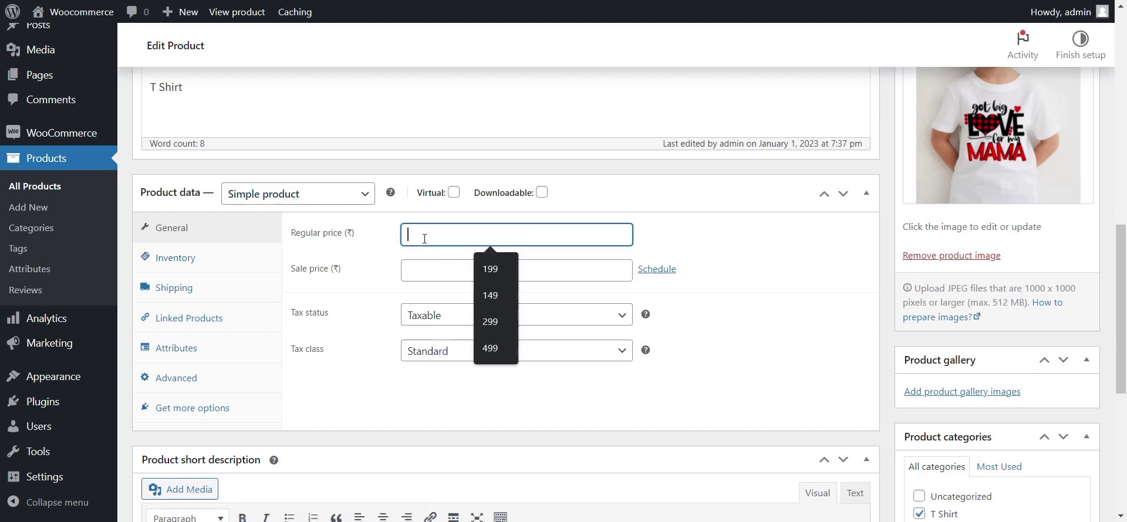
type("199")
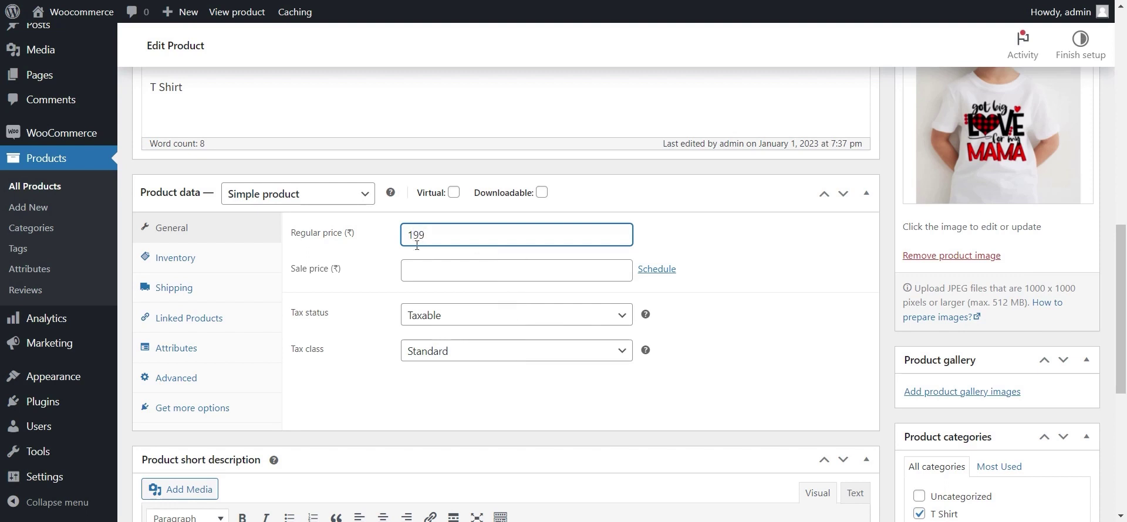
left_click(441, 267)
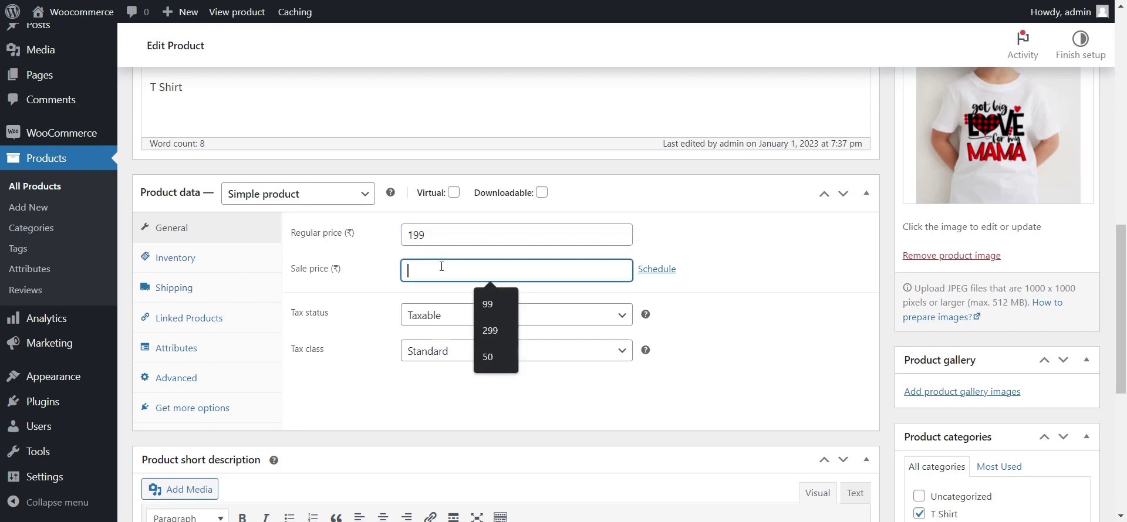
type("149")
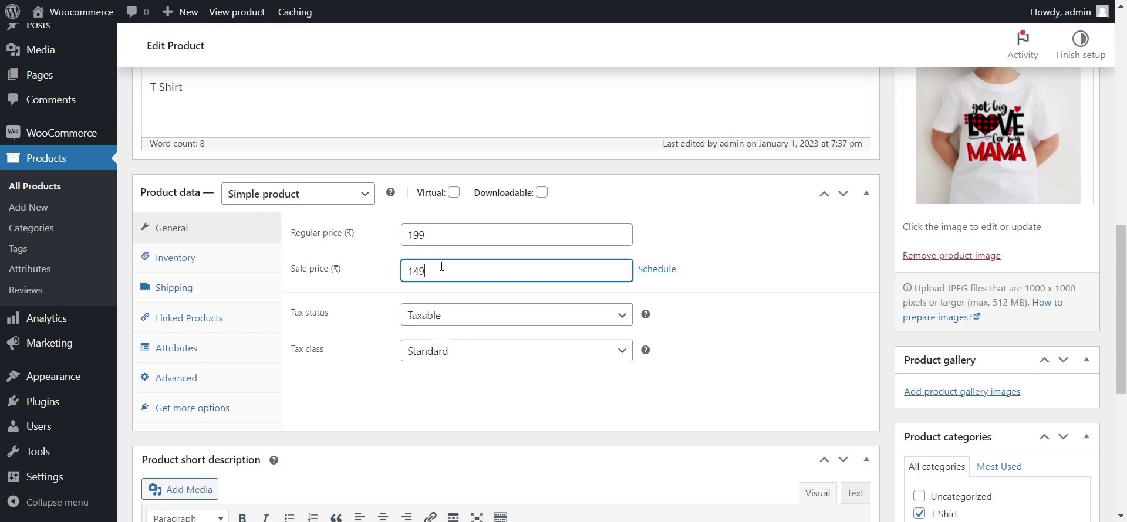
left_click(657, 270)
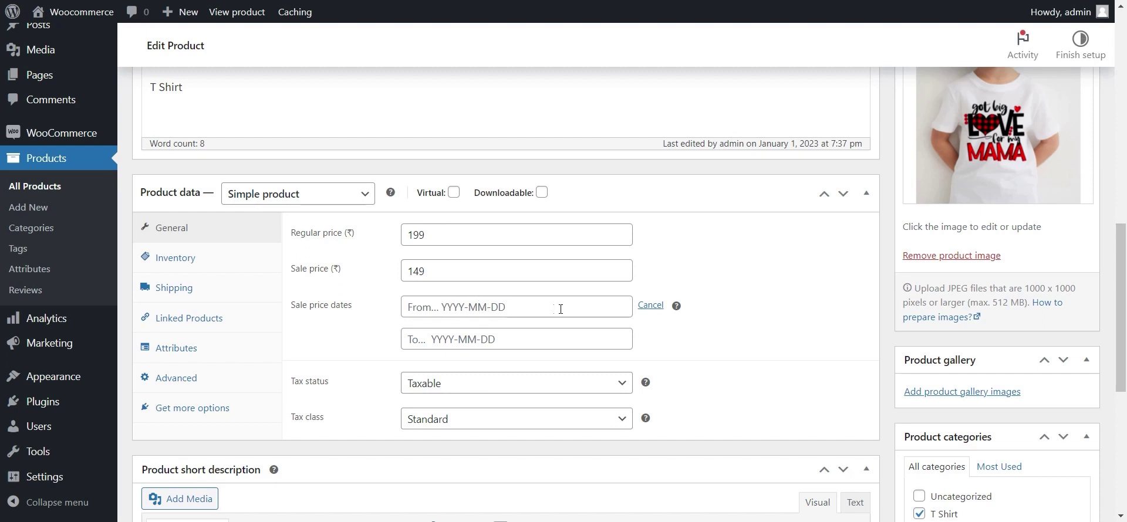
left_click(471, 308)
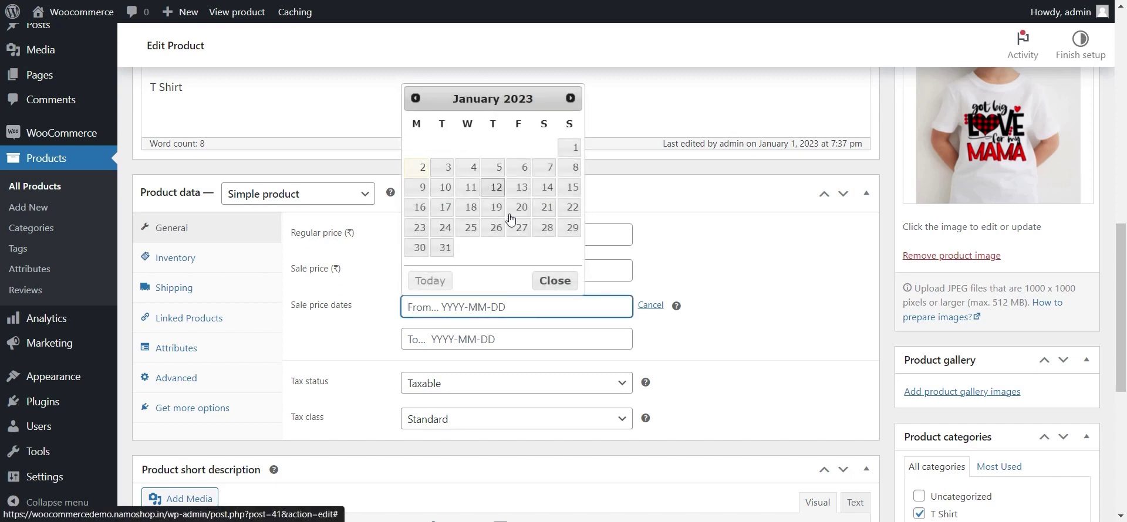
left_click(714, 276)
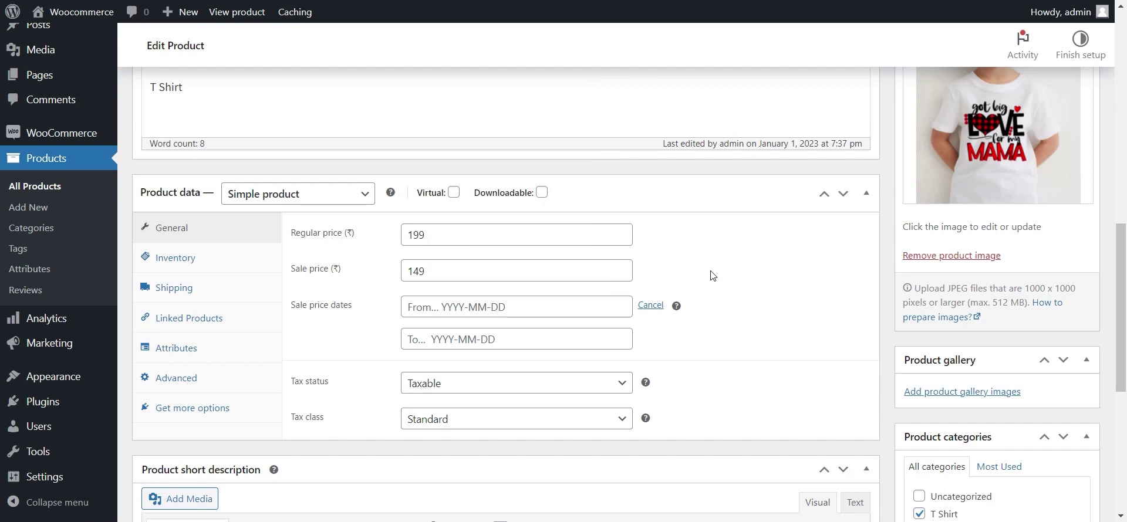
left_click(649, 305)
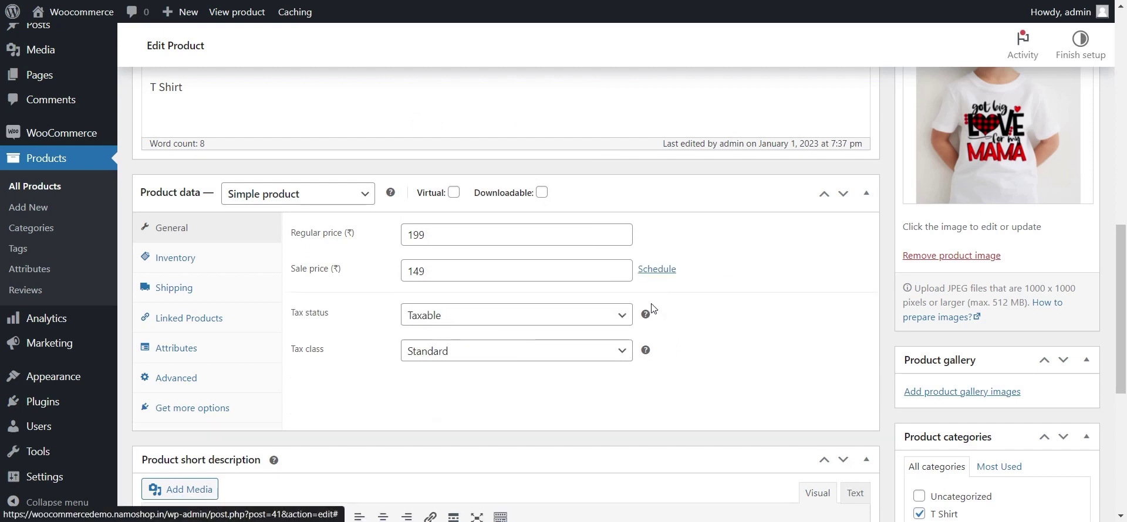
Step: Review the tax status options, keeping the product Taxable, and choose Standard as its tax class
left_click(431, 317)
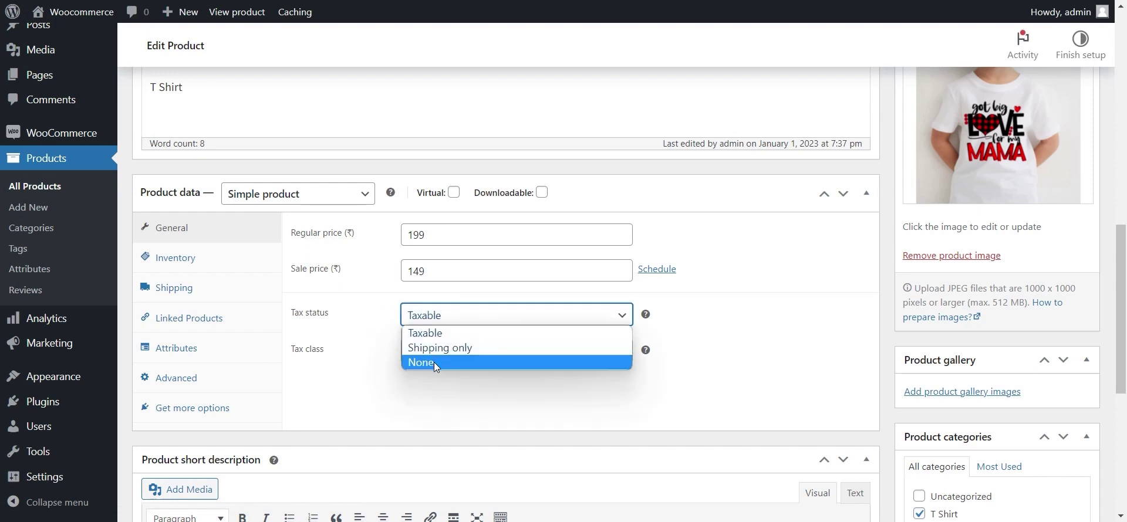
left_click(372, 346)
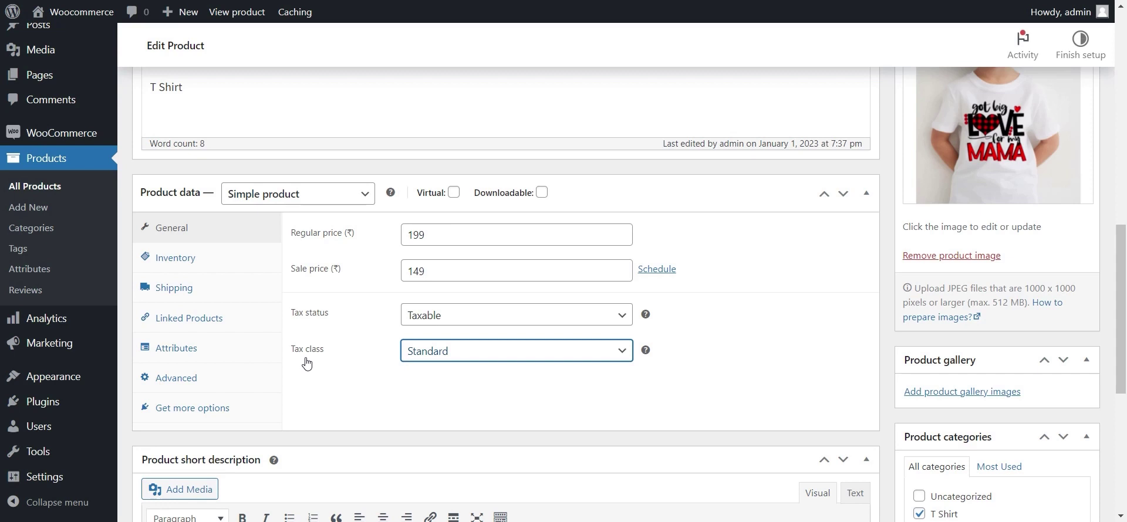
left_click(321, 374)
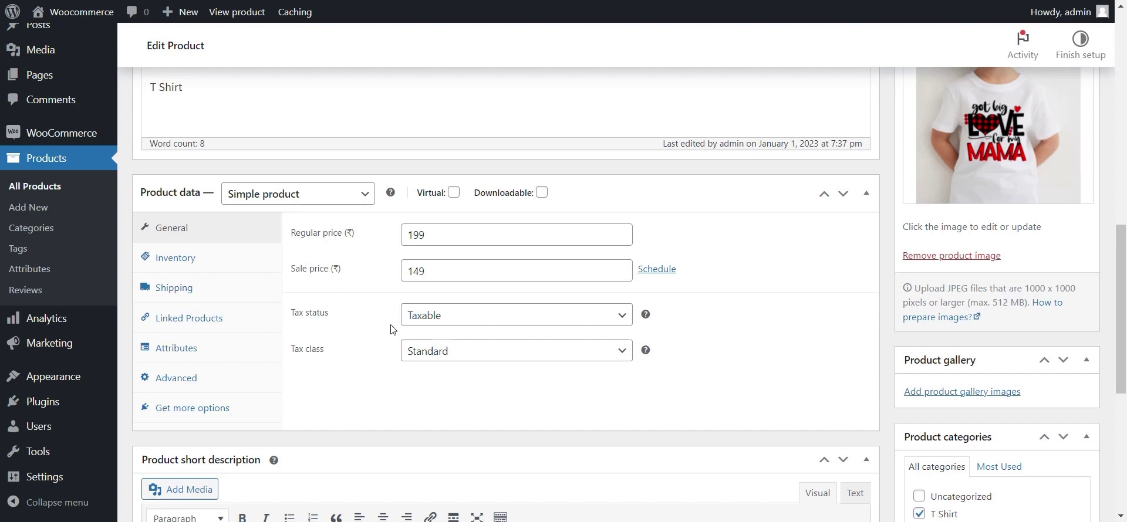
left_click_drag(330, 351, 291, 355)
left_click(292, 355)
left_click(421, 356)
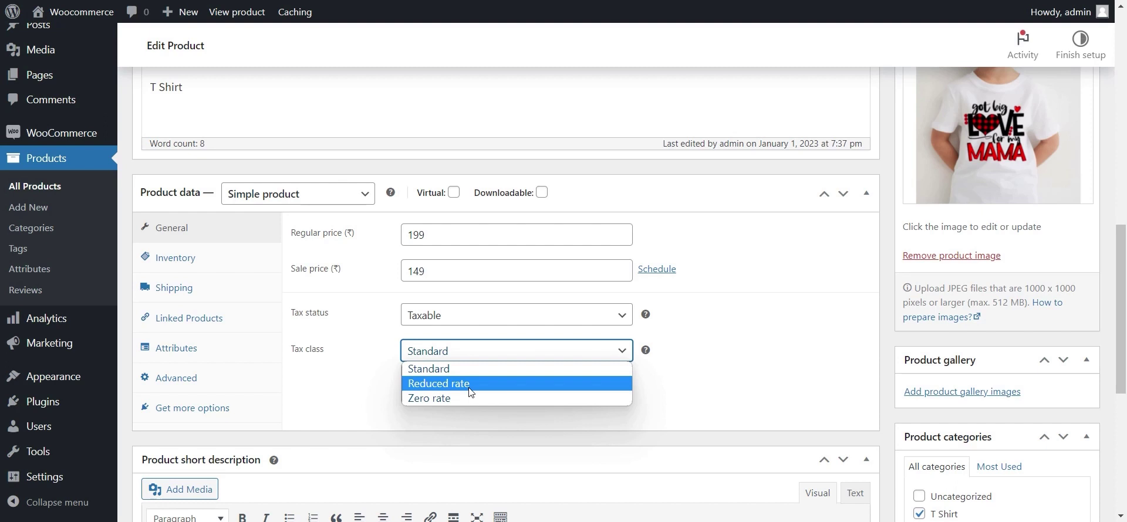
left_click(453, 369)
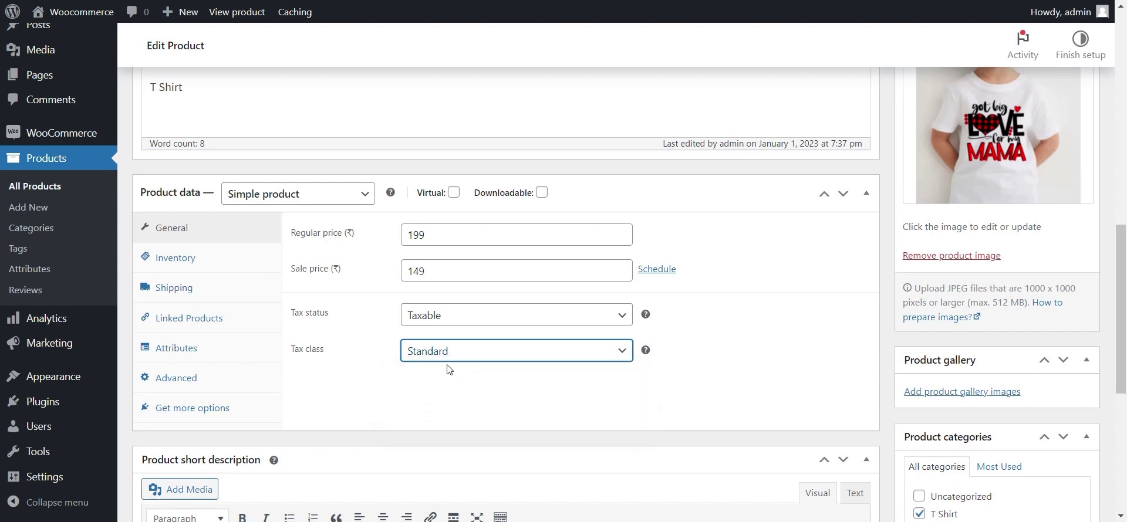
Step: Enable stock level management in the product's inventory settings and set the stock quantity to 100
left_click(209, 264)
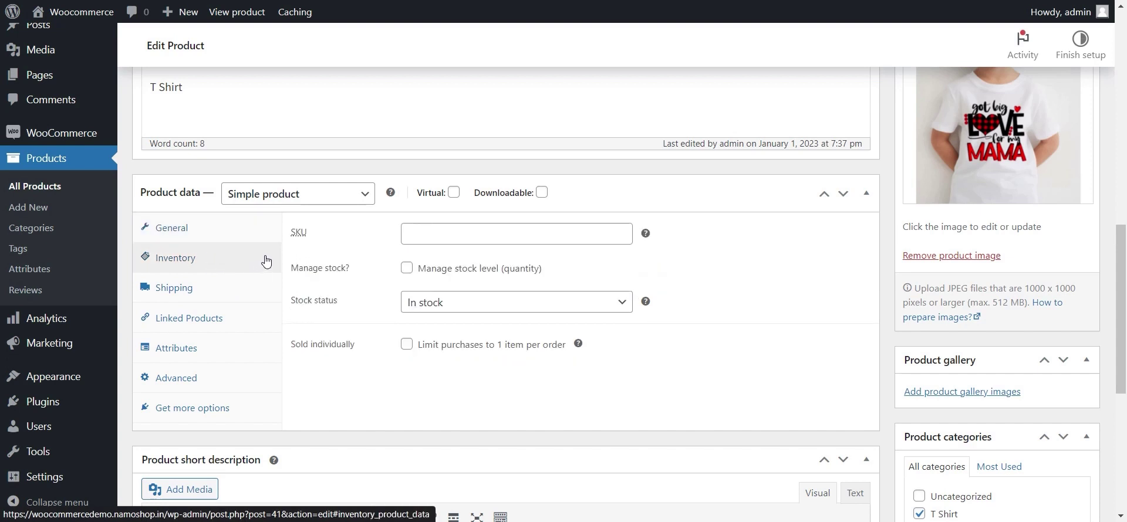
left_click(438, 234)
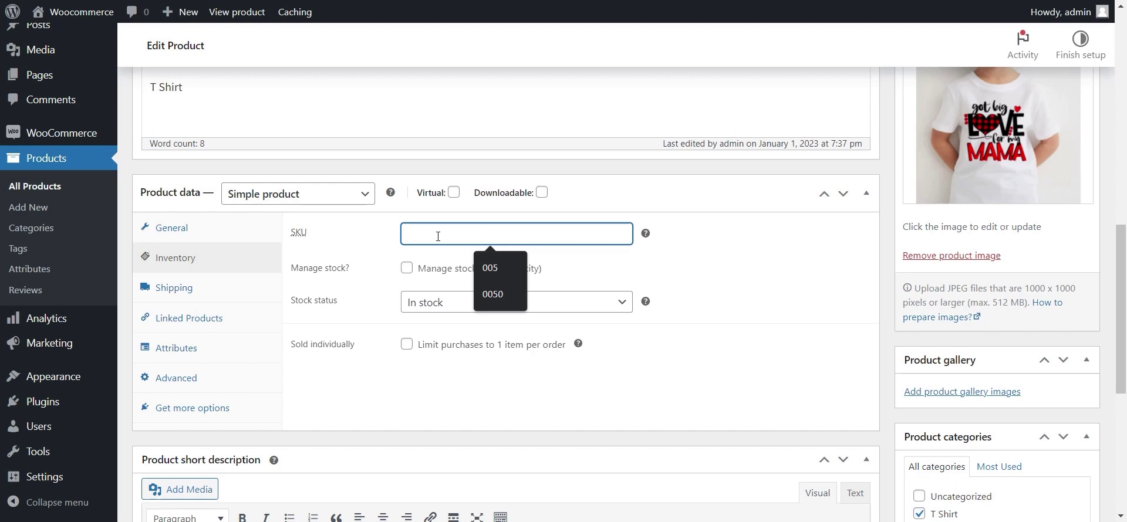
left_click(406, 268)
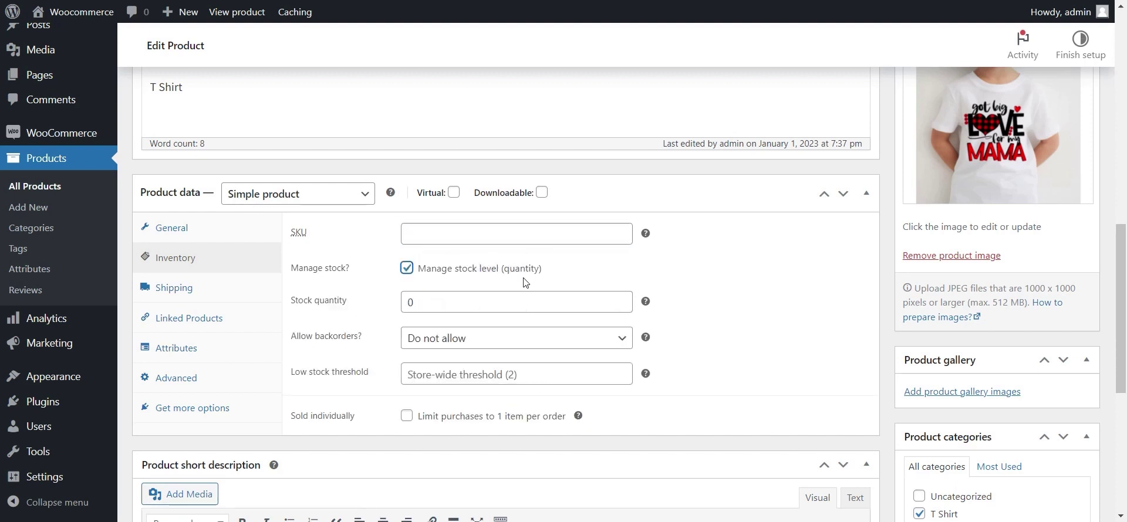
double_click(427, 304)
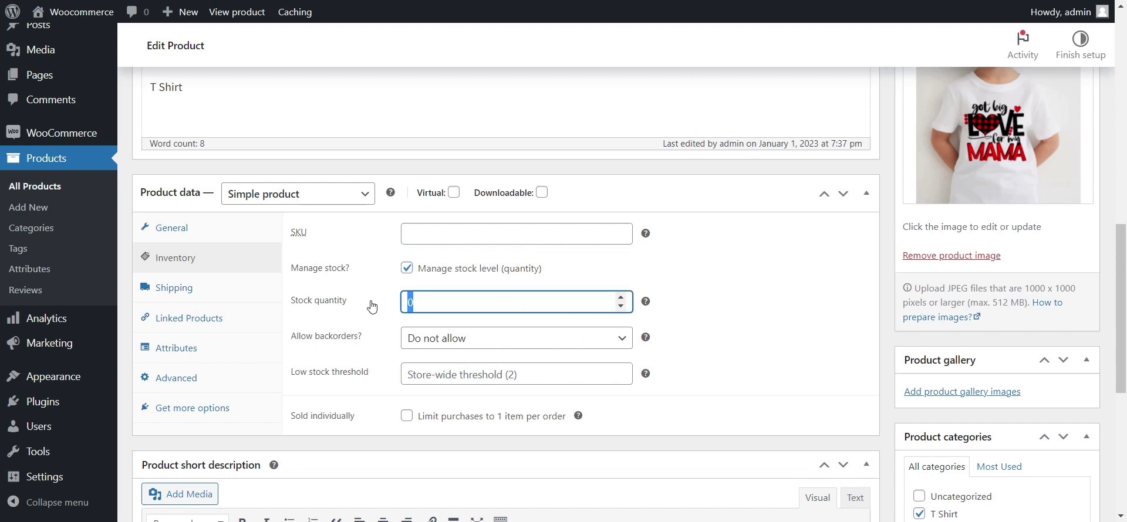
type("100")
Step: Set backorders to Do not allow and the low stock threshold to 10, leaving purchases per order unlimited
scroll(386, 330, "down", 1)
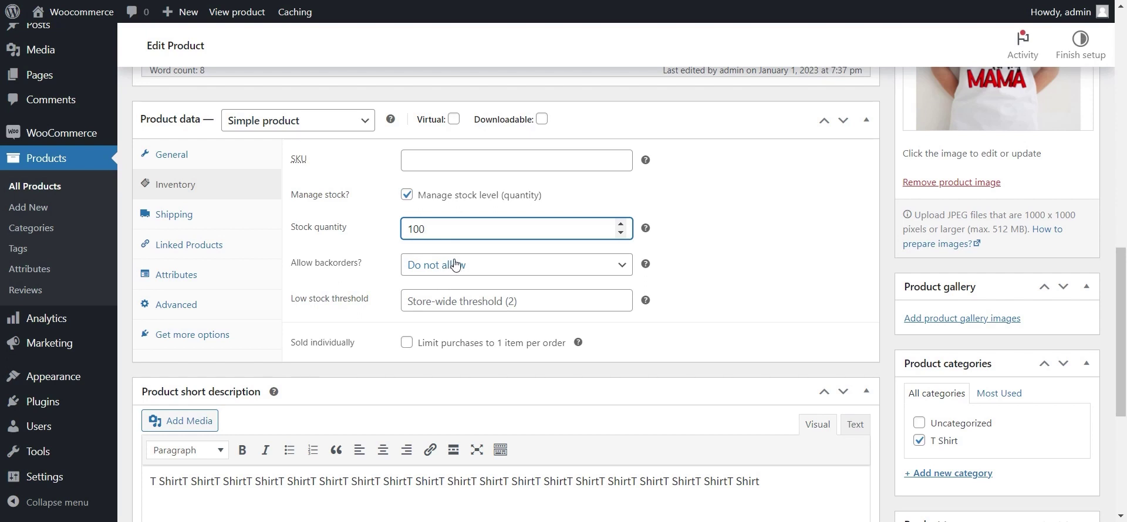
left_click(454, 265)
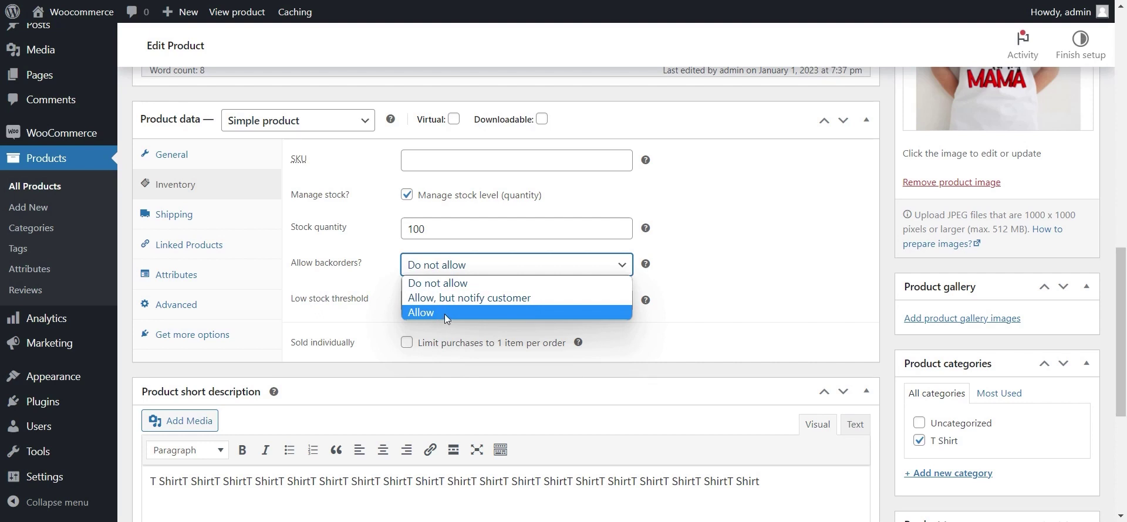
left_click(419, 285)
left_click(356, 308)
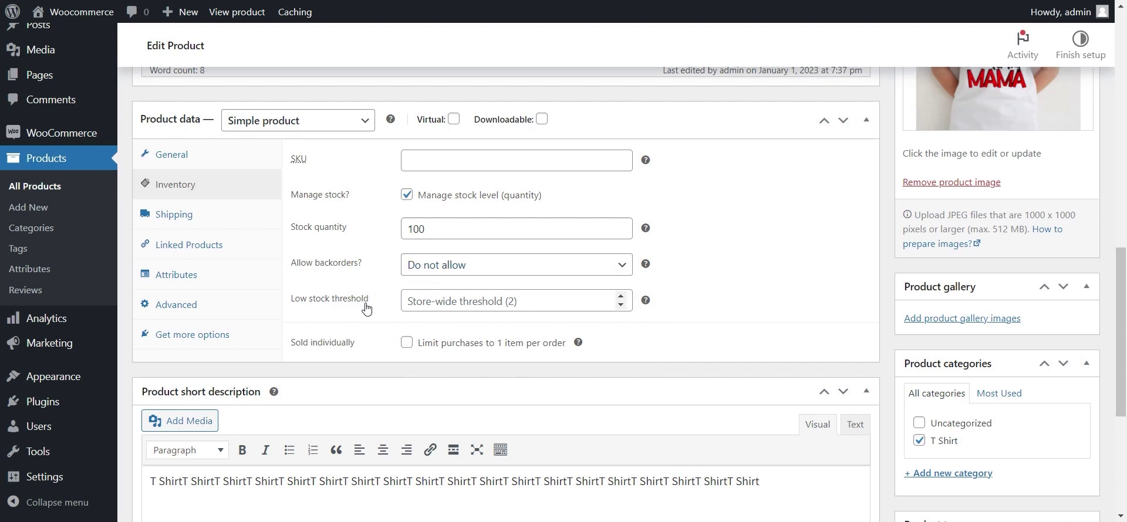
left_click(464, 301)
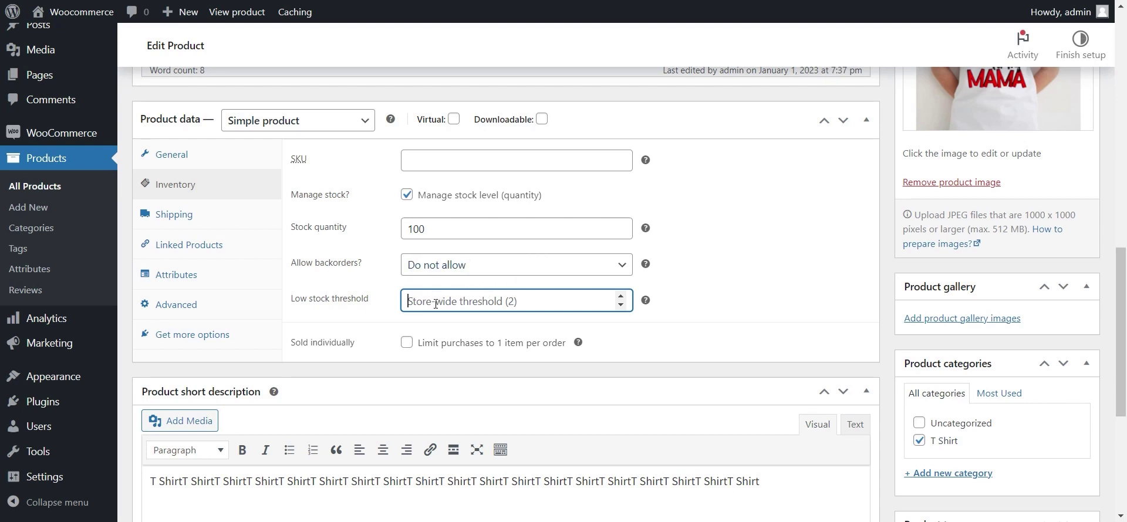
type("10")
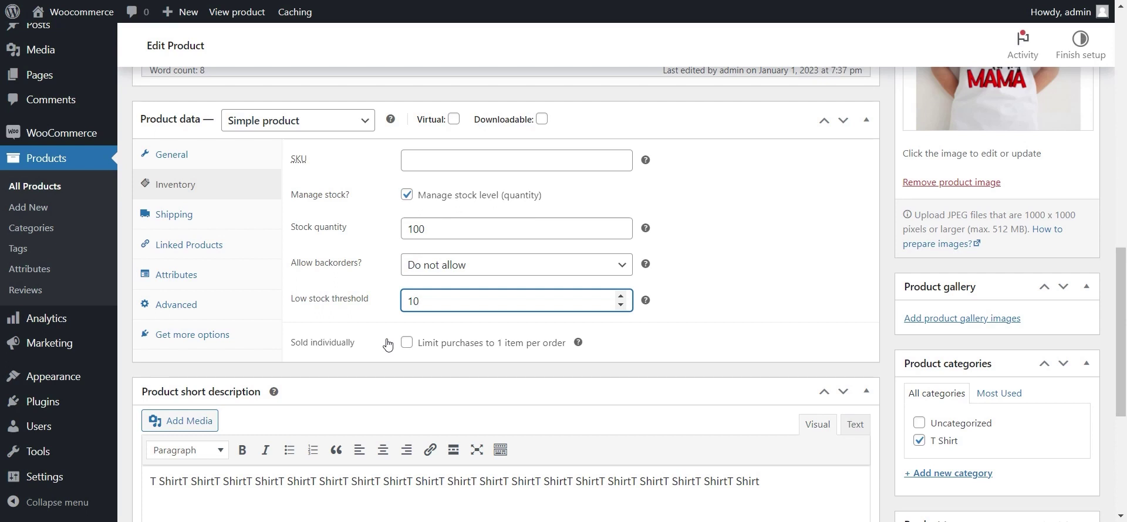
left_click_drag(492, 344, 532, 344)
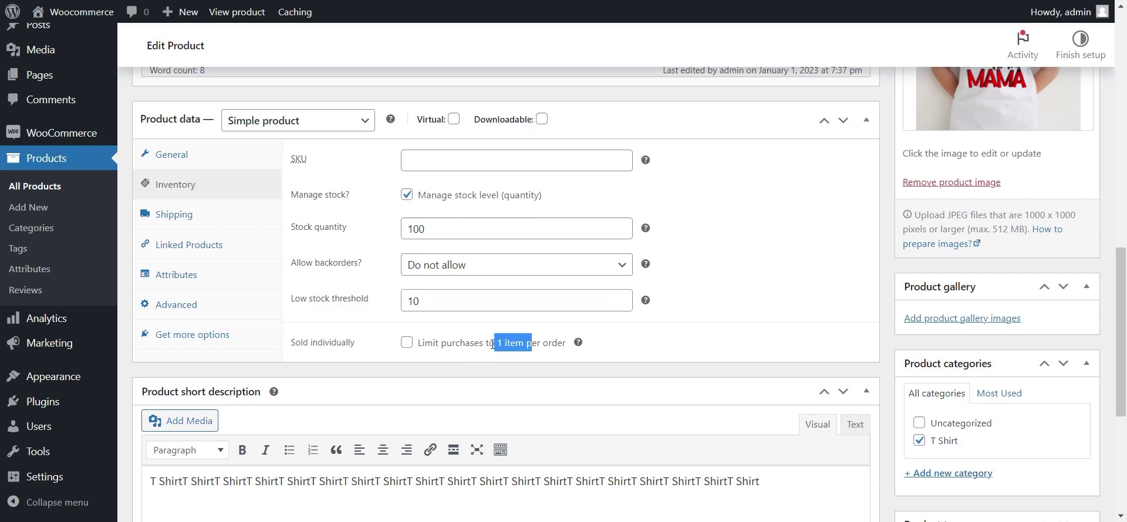
left_click(414, 343)
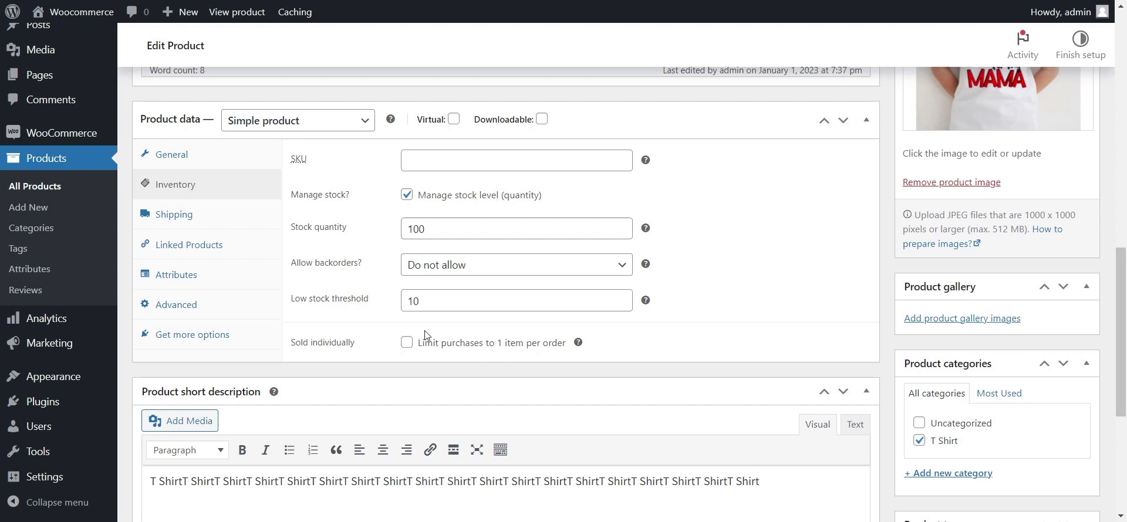
Step: Set the product's shipping weight to 0.5 kg and assign the Light Weight shipping class
left_click(237, 215)
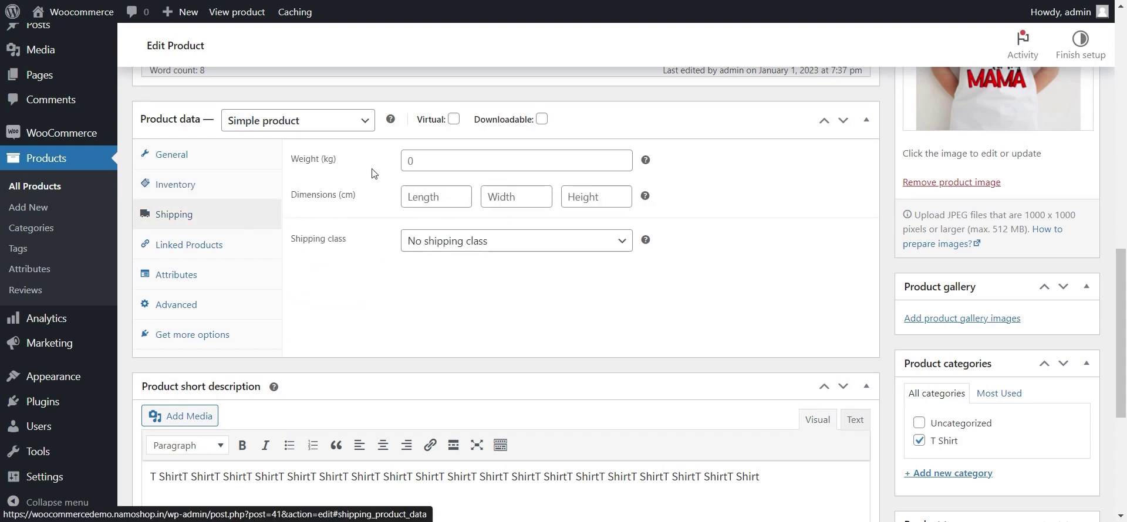
left_click(431, 163)
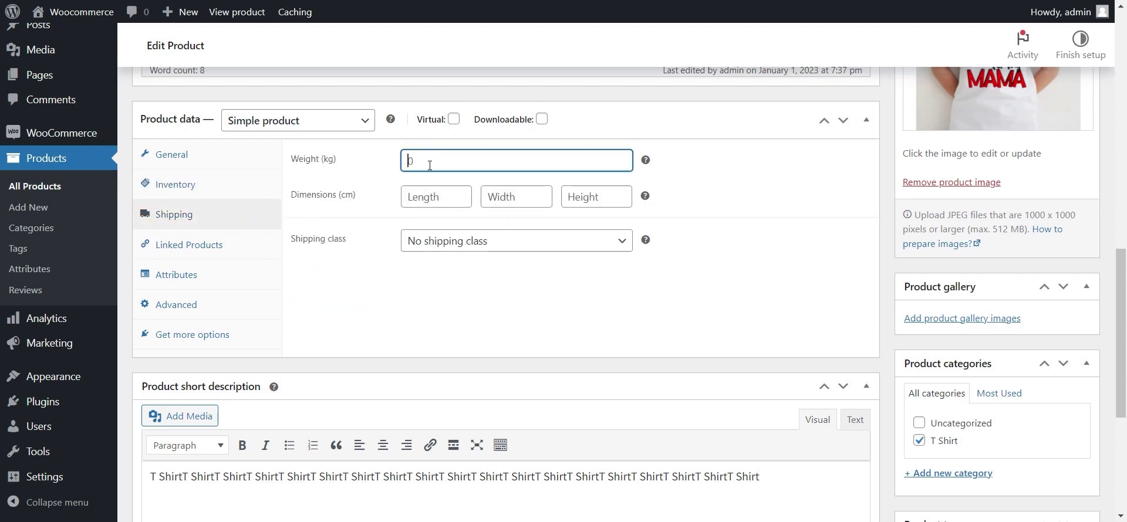
type("0.5")
left_click_drag(425, 162, 407, 164)
left_click(346, 200)
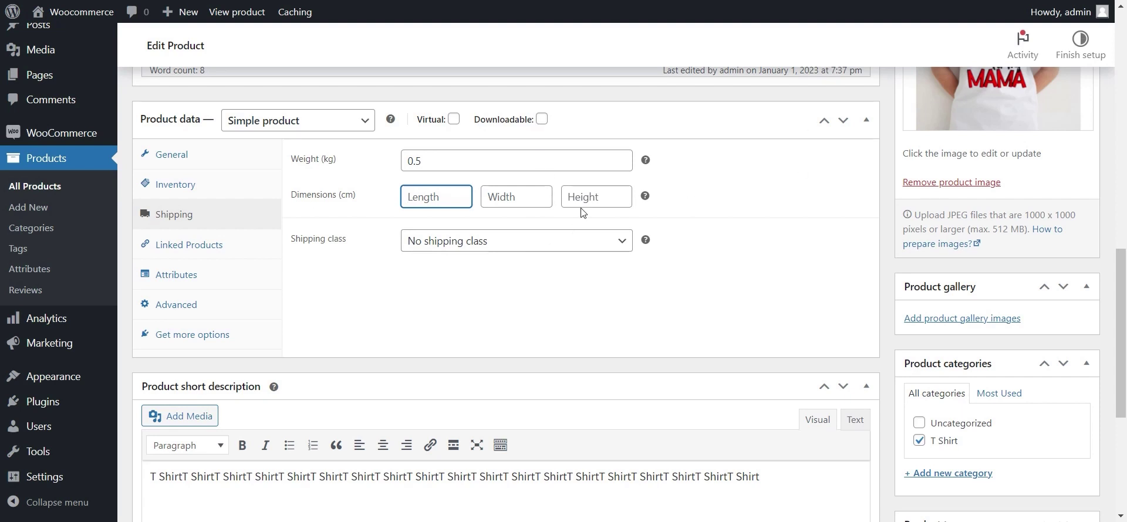
left_click(487, 248)
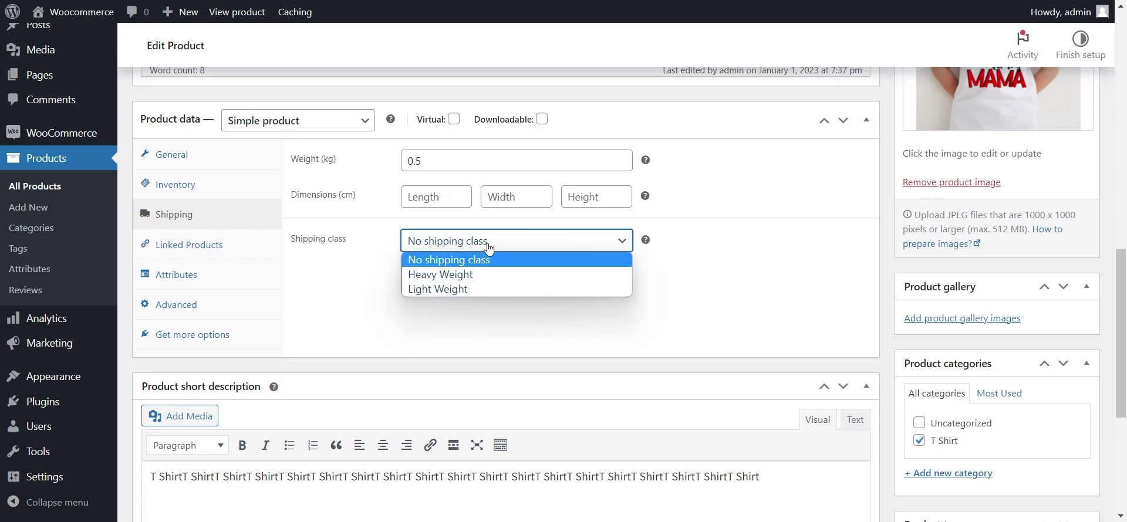
left_click(480, 289)
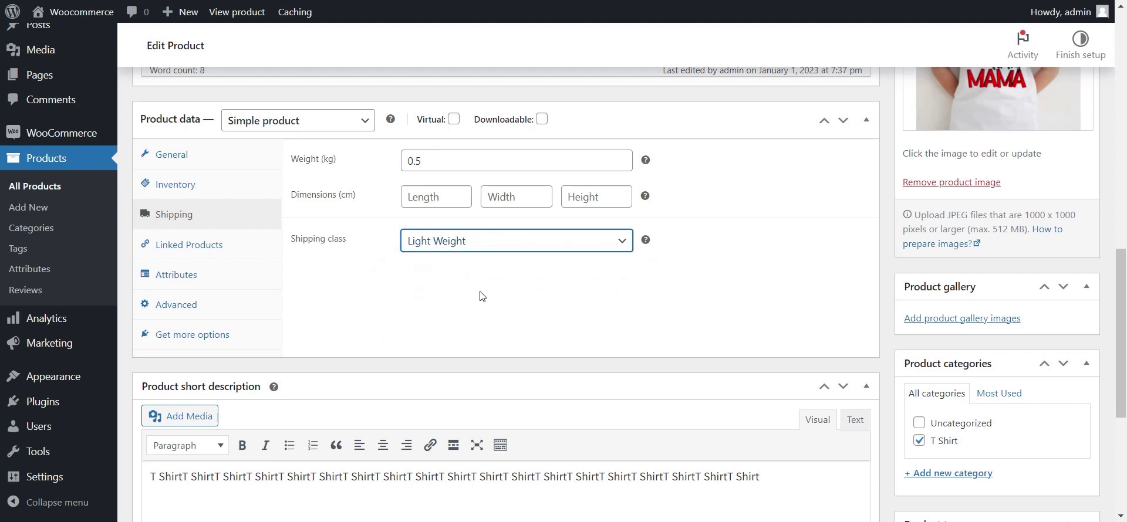
Step: Link Heavy Weight Product (#22) as an upsell in the product's linked products settings
left_click(234, 246)
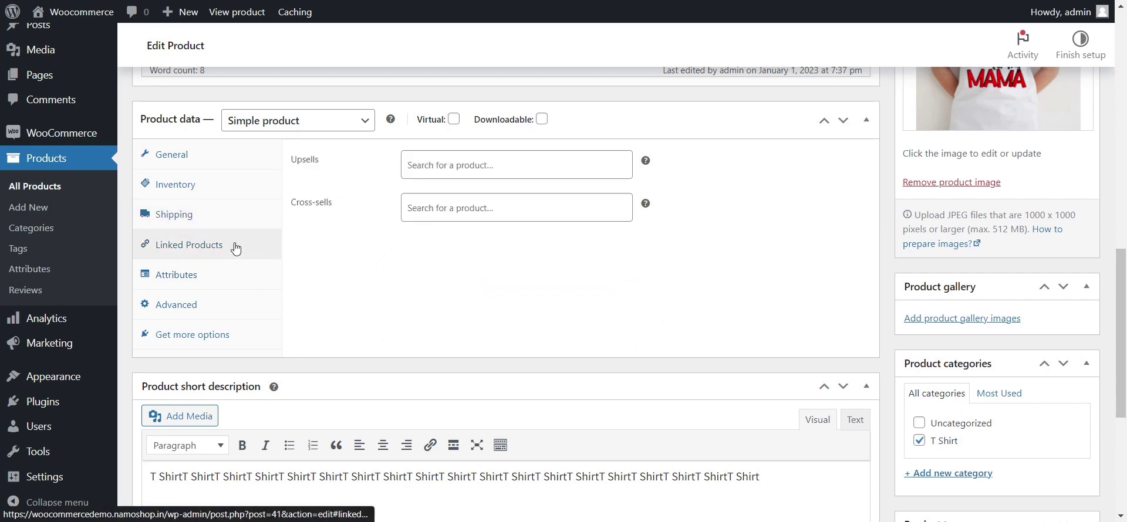
left_click(435, 167)
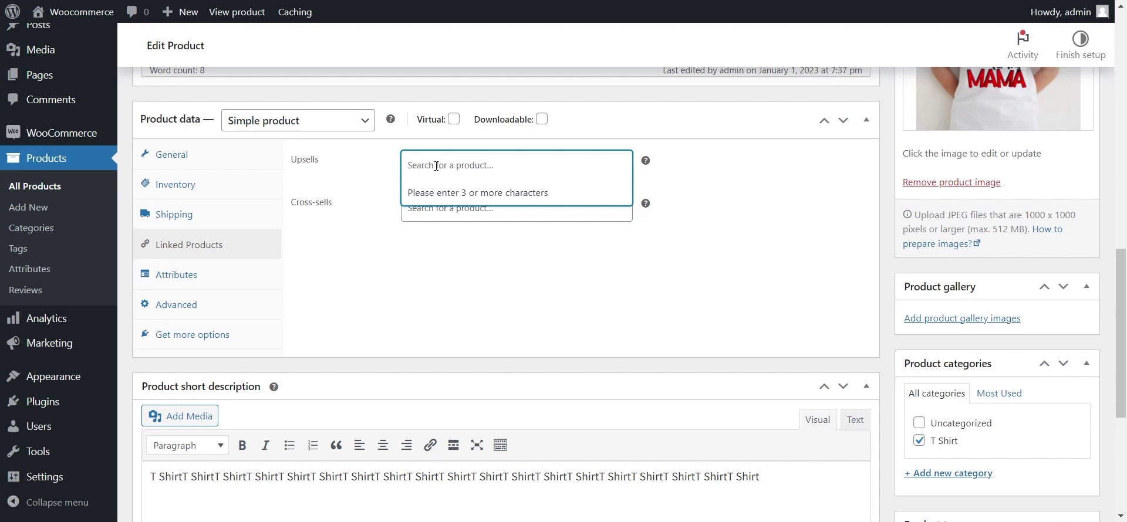
type("heav")
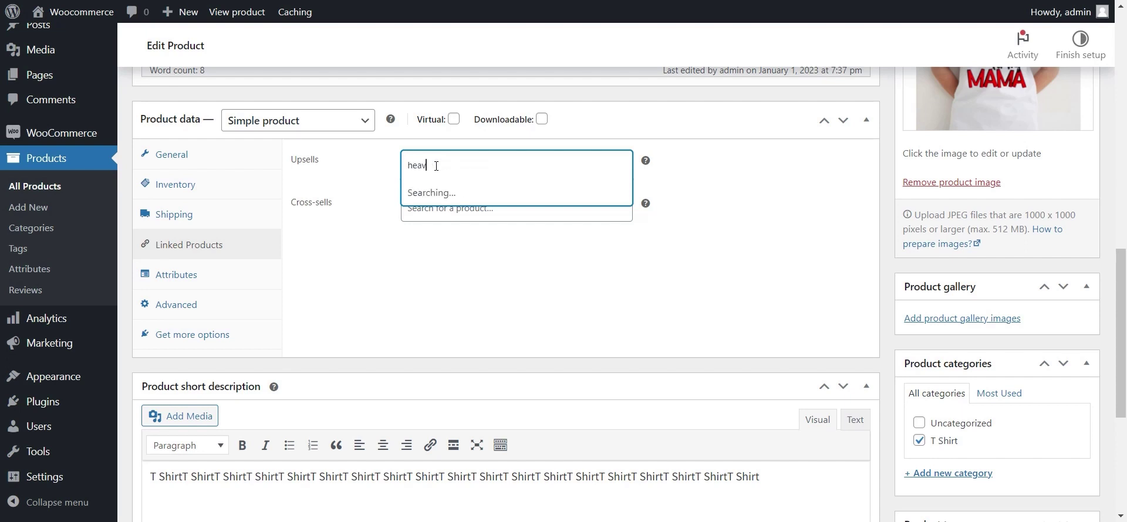
type("r")
key("BackSpace")
type("y")
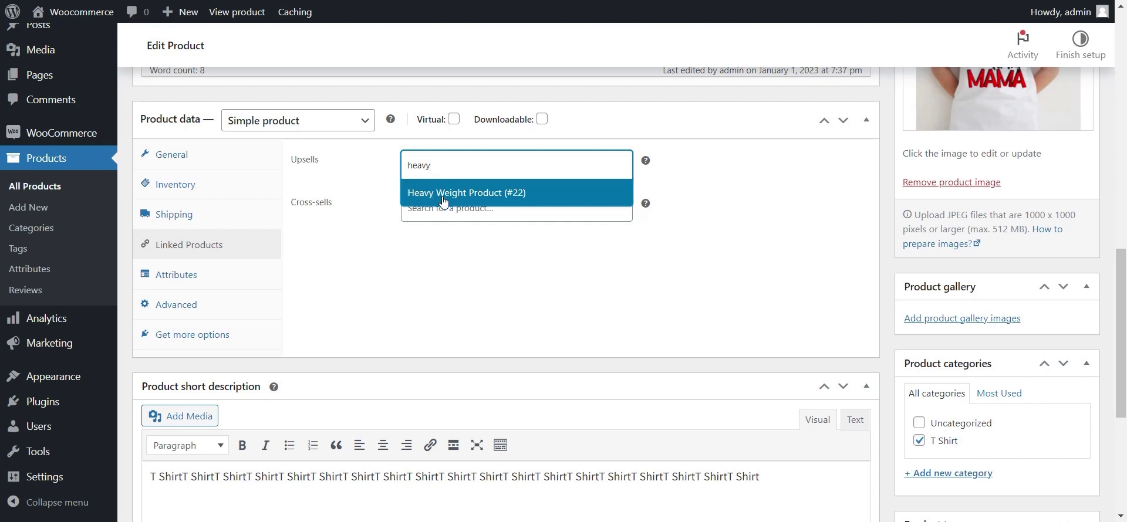
left_click(443, 198)
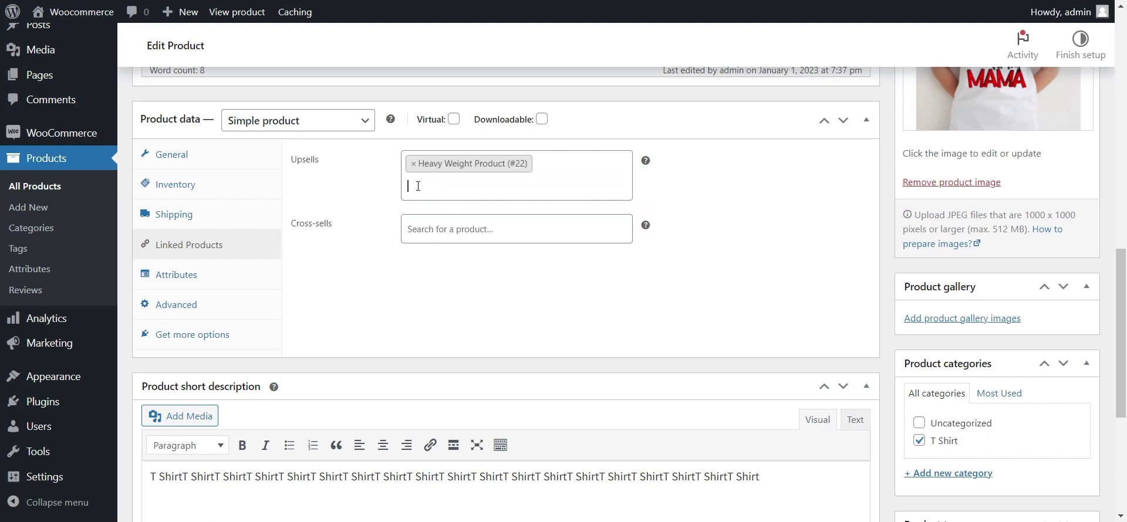
Step: Link Light Weight Product (#21) as a cross-sell of the product
left_click(466, 229)
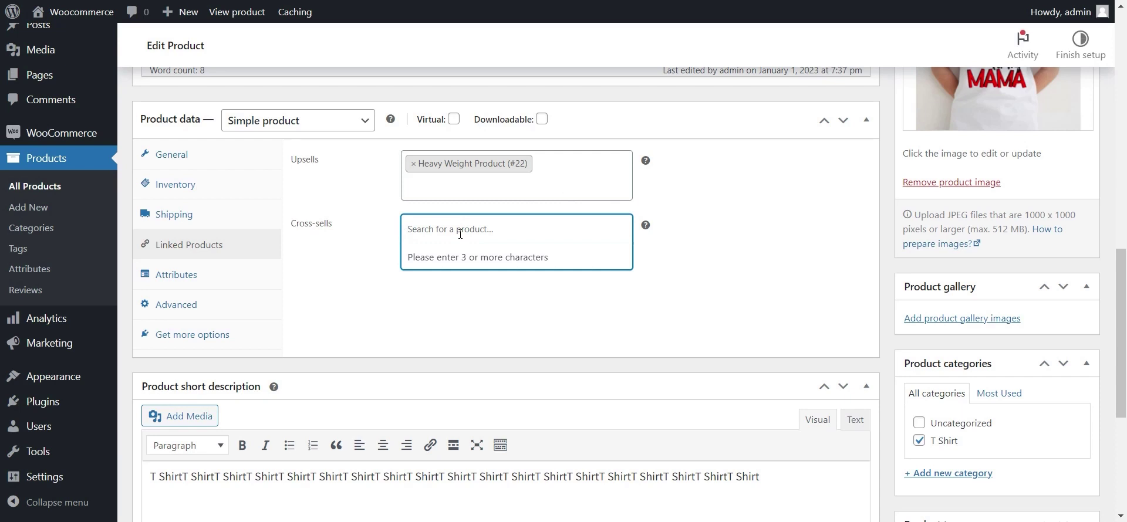
type("light")
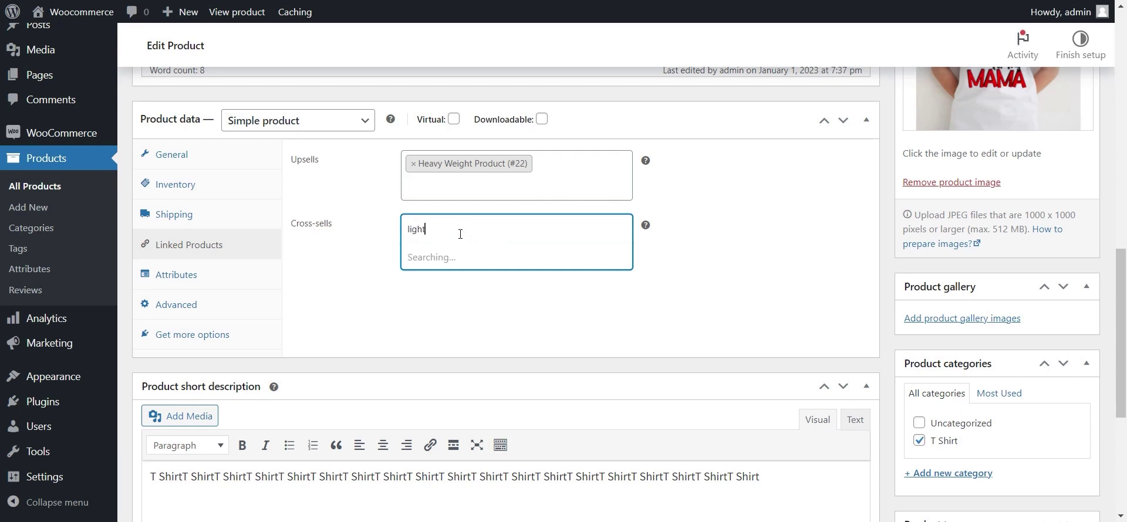
left_click(445, 260)
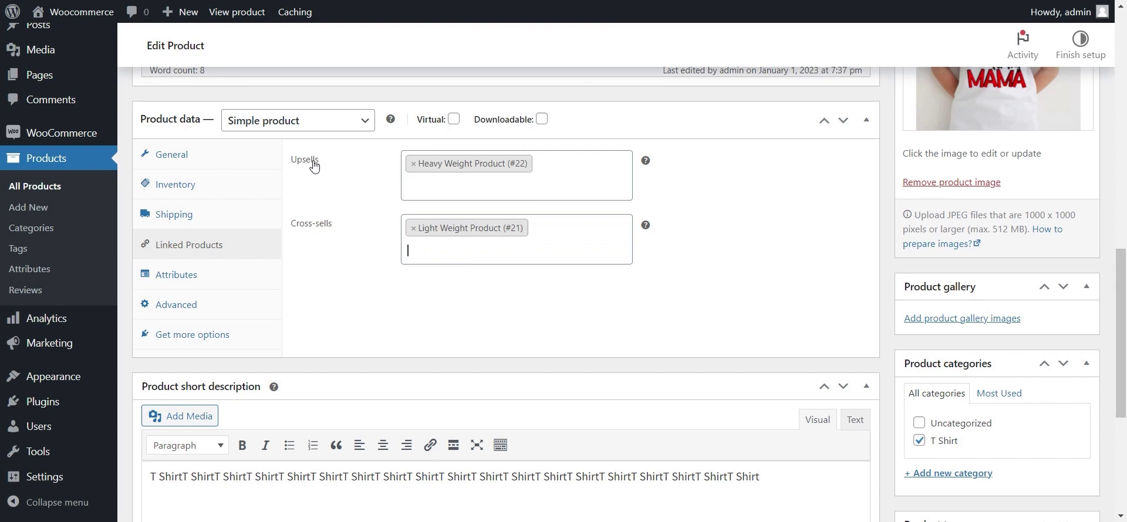
Step: Update the T Shirt product to save its product data and view its storefront page
scroll(1033, 162, "up", 3)
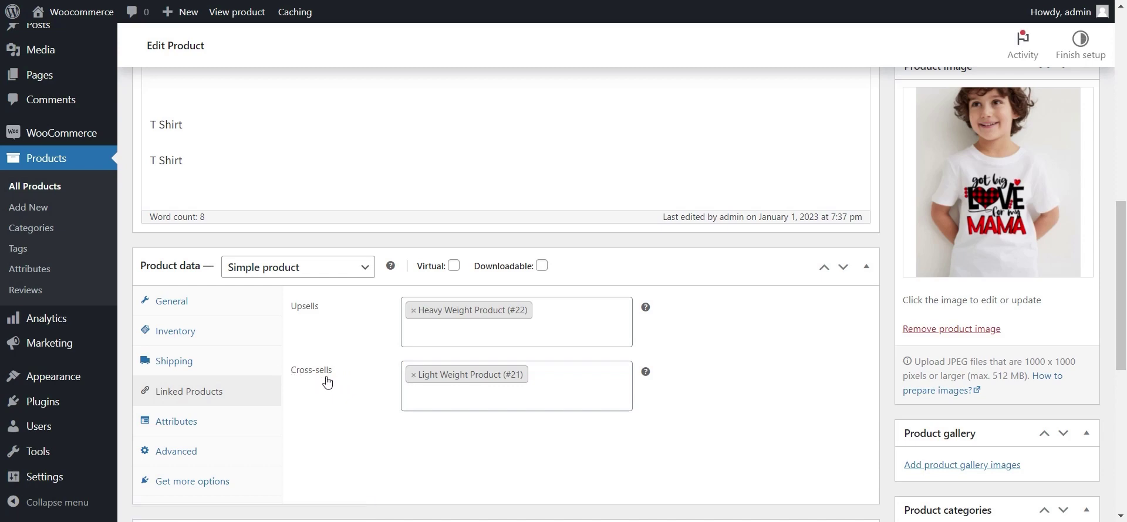
scroll(933, 311, "up", 4)
left_click(1067, 245)
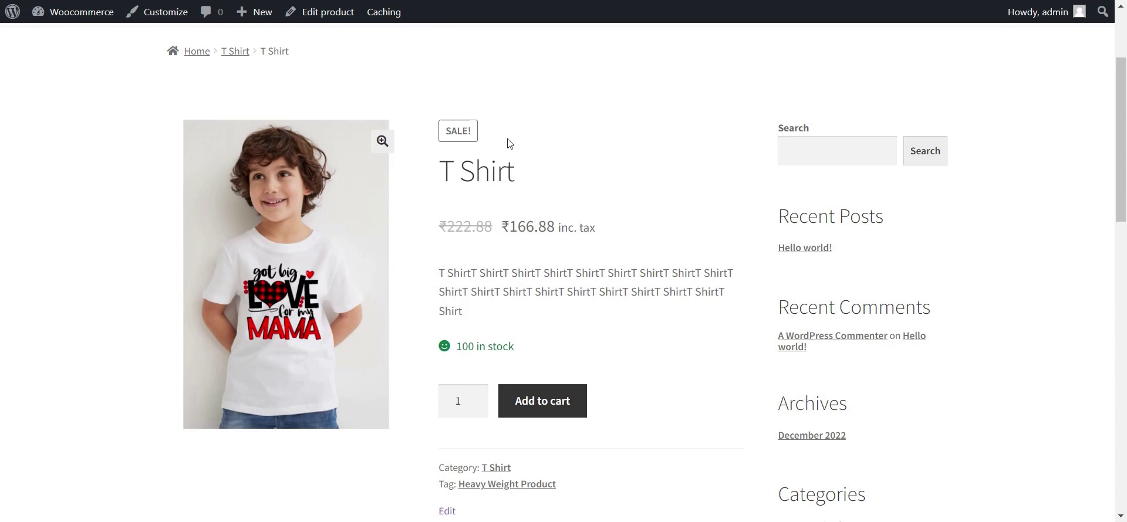
Step: Add the upsell Heavy Weight Product and the T Shirt itself to the cart from the T Shirt's storefront page
scroll(509, 144, "down", 15)
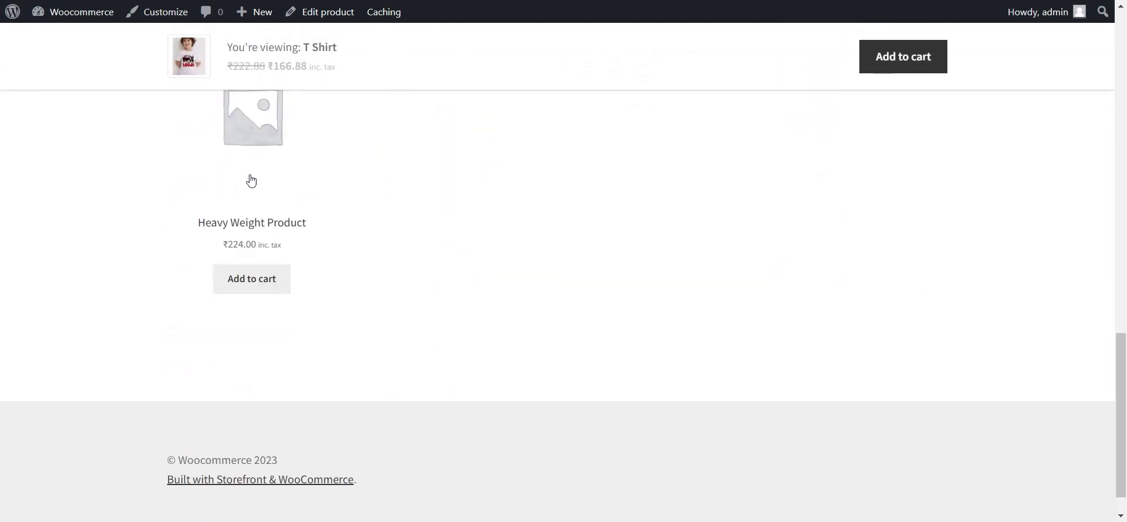
left_click(254, 280)
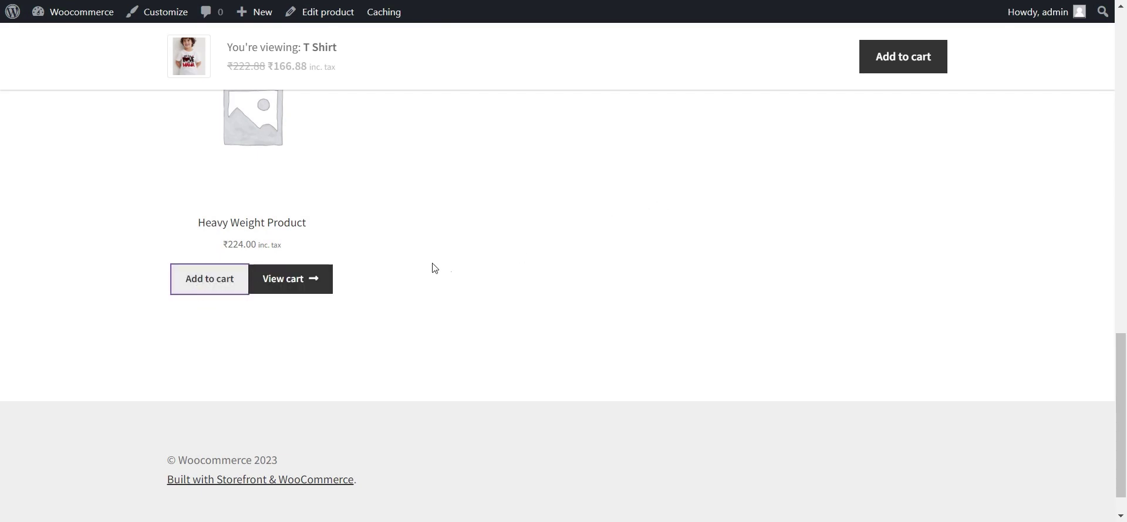
scroll(435, 268, "up", 4)
left_click(908, 65)
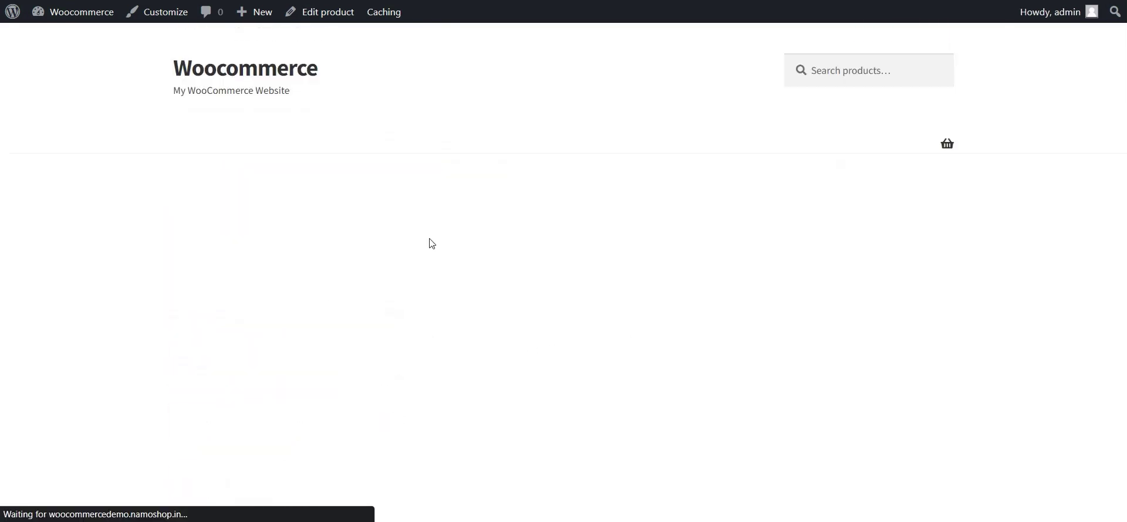
Step: View the cart and examine the cross-sell product suggested below the cart items
scroll(470, 237, "down", 3)
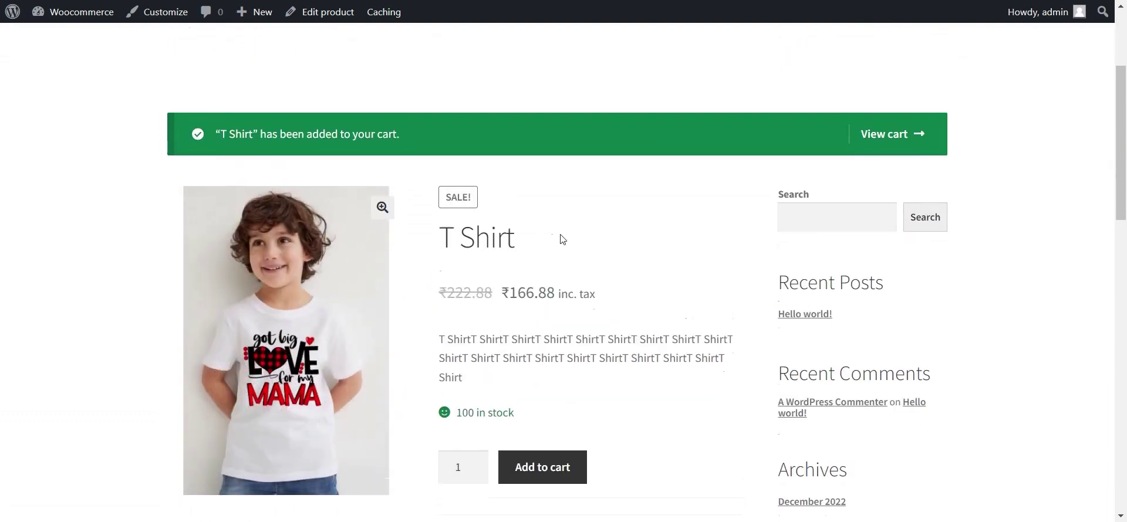
scroll(763, 217, "up", 1)
left_click(886, 171)
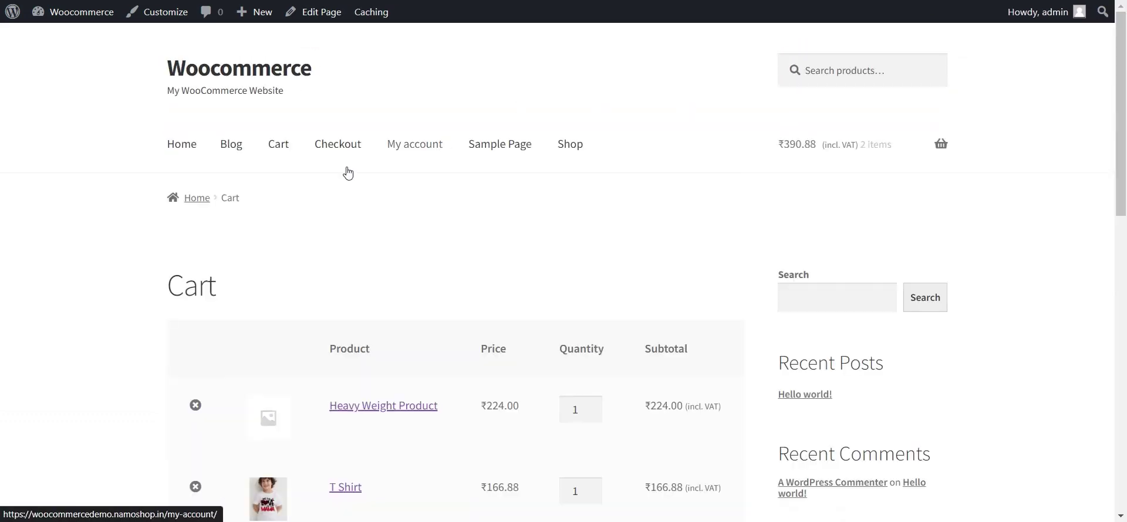
scroll(306, 205, "down", 10)
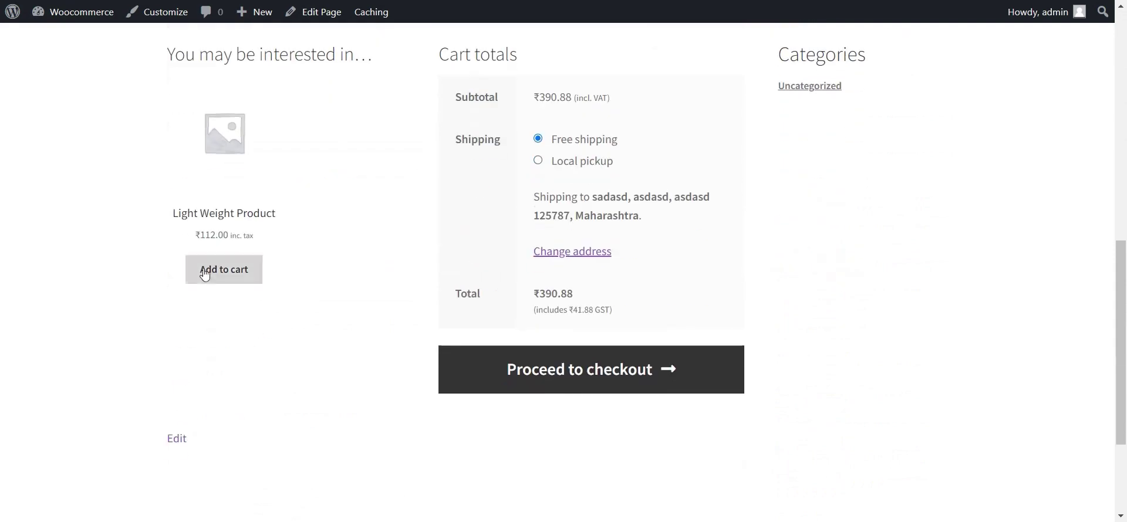
left_click_drag(166, 218, 284, 218)
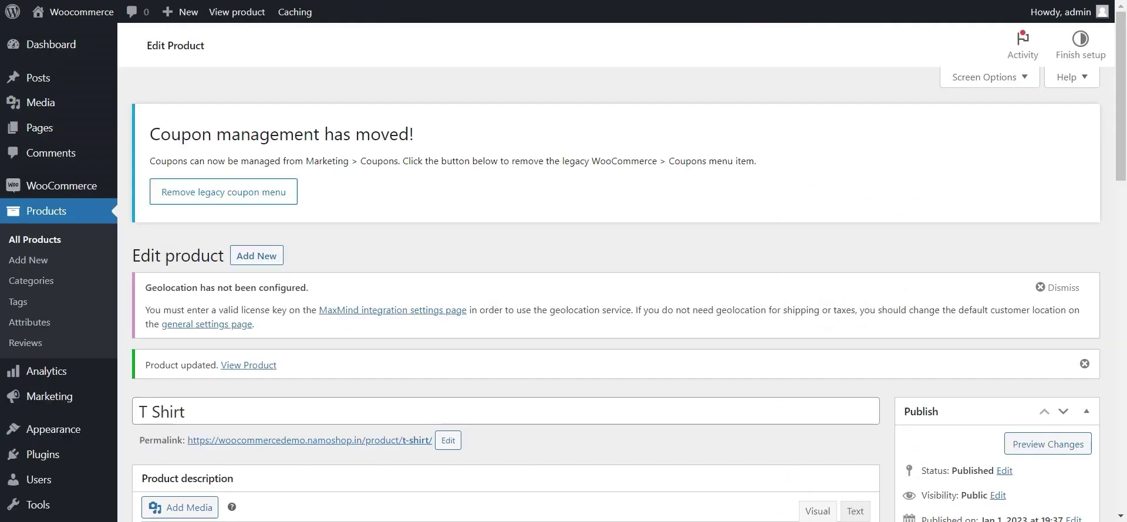
Step: Compare the product's linked upsell and cross-sell settings with the items and suggestion shown in the cart
scroll(373, 348, "down", 7)
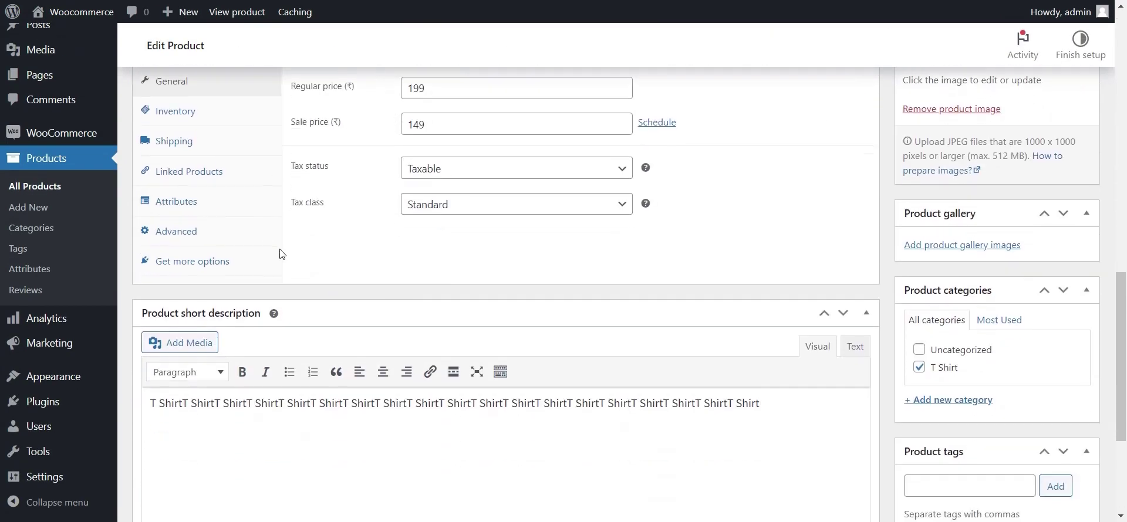
left_click(228, 186)
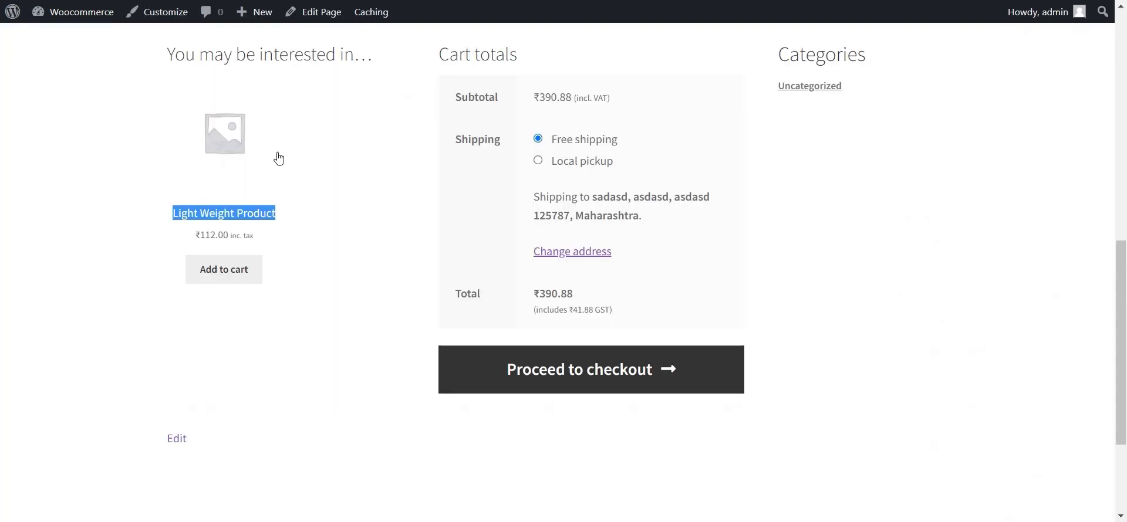
scroll(277, 155, "up", 5)
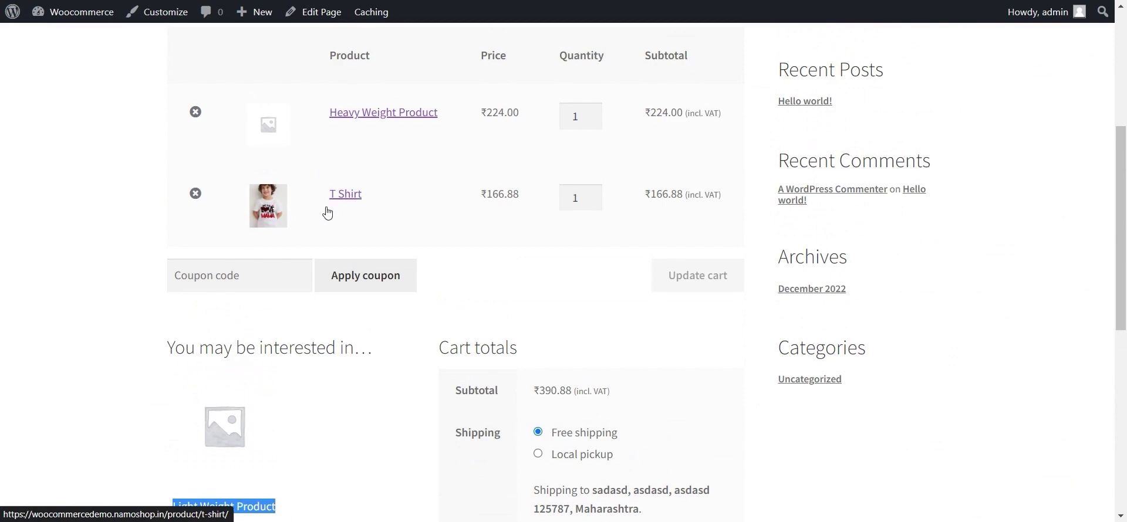
scroll(264, 264, "down", 2)
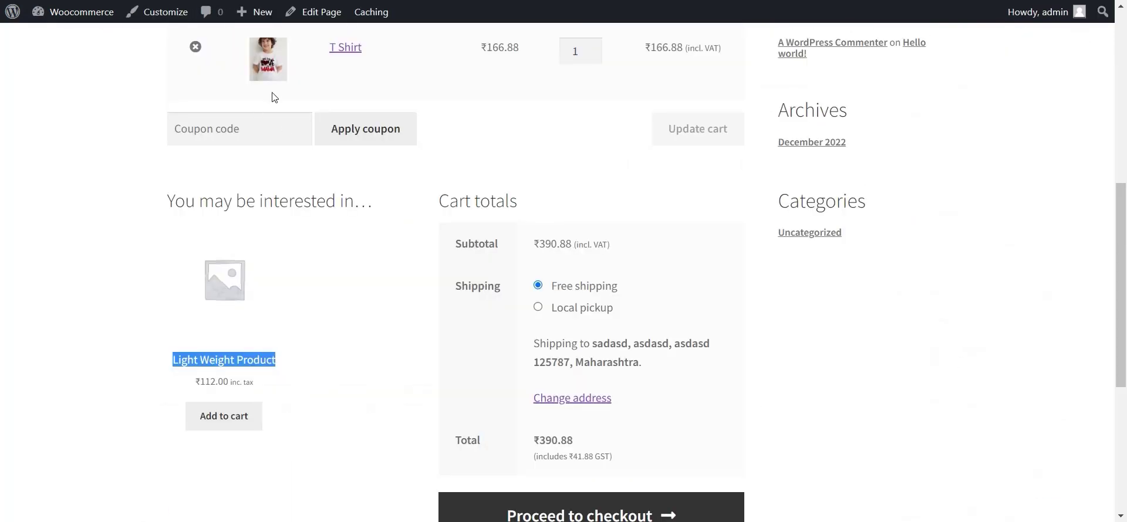
left_click(187, 363)
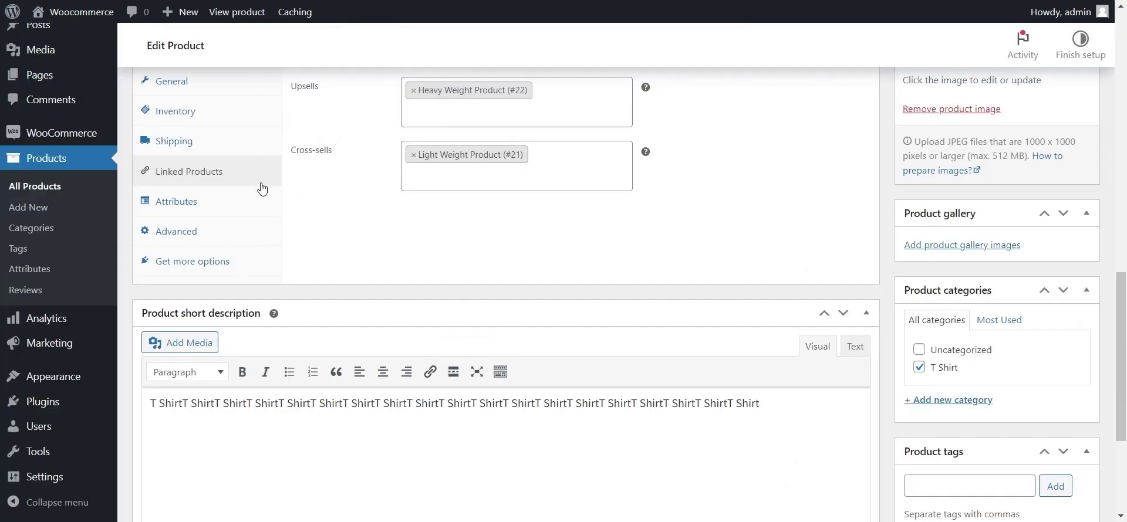
Step: Add a blank custom product attribute to the T Shirt and review the available product types without choosing another one
left_click(186, 206)
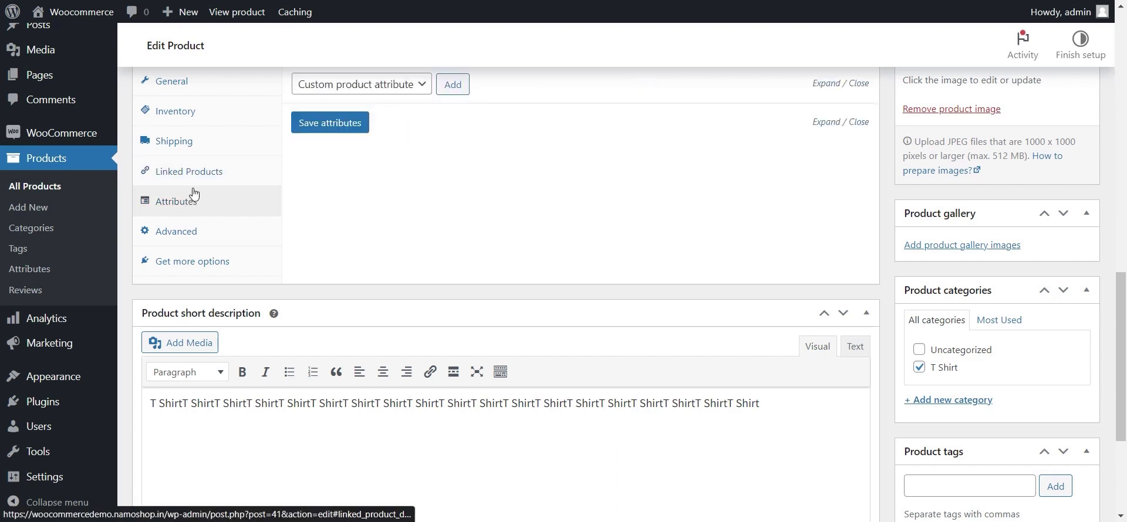
scroll(471, 209, "up", 3)
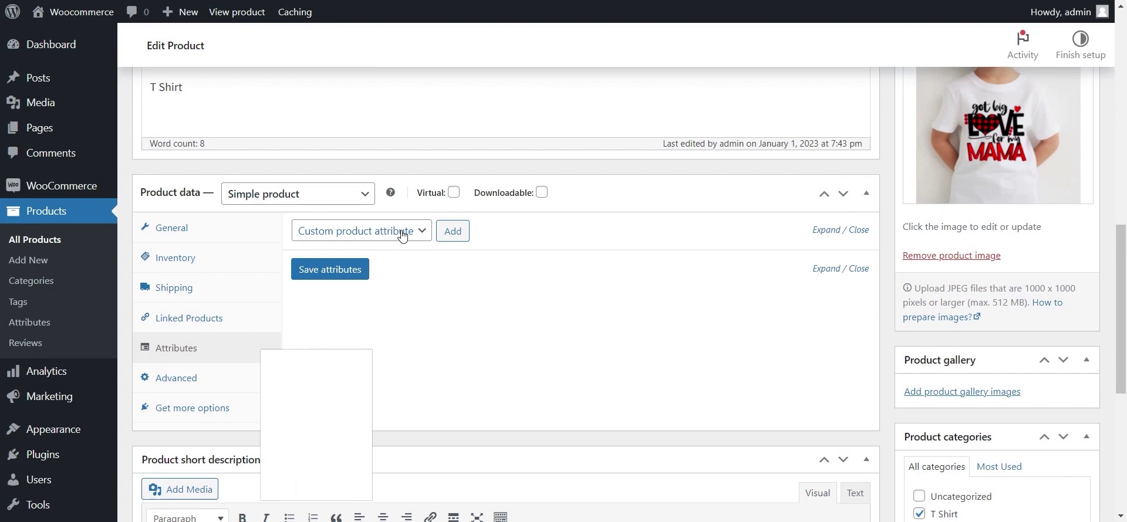
left_click(463, 232)
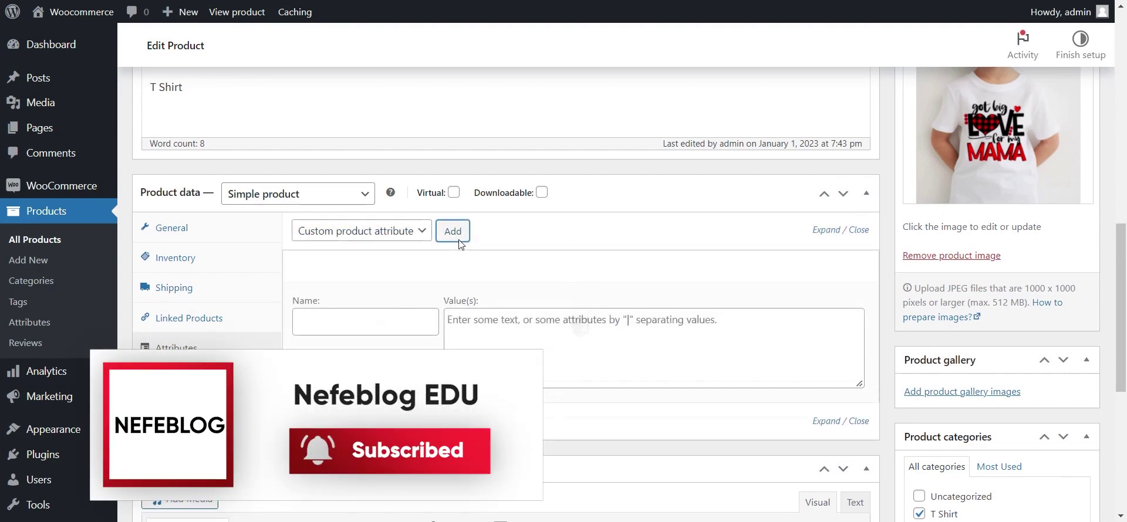
scroll(546, 225, "down", 3)
scroll(546, 225, "up", 2)
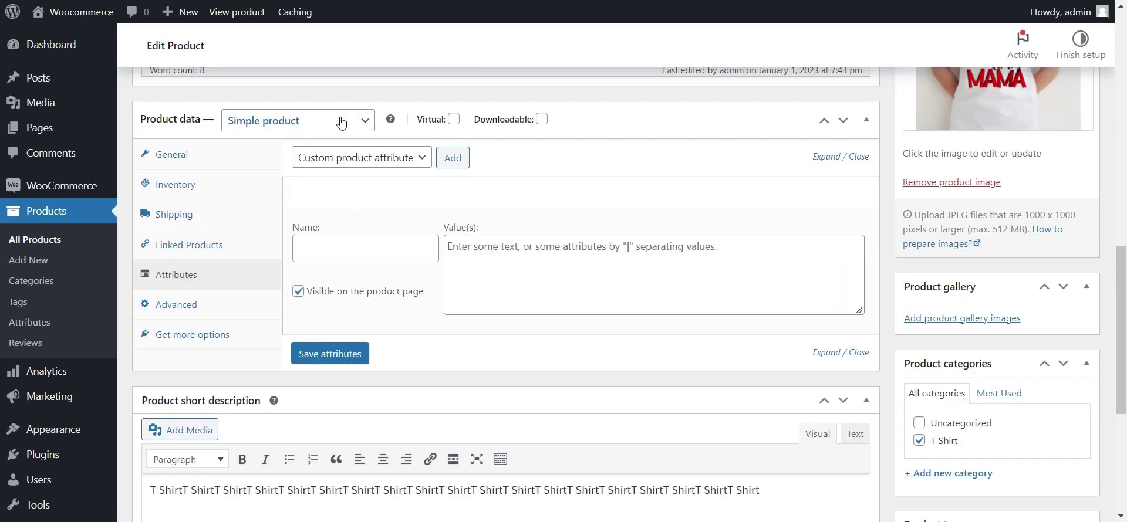
left_click(282, 120)
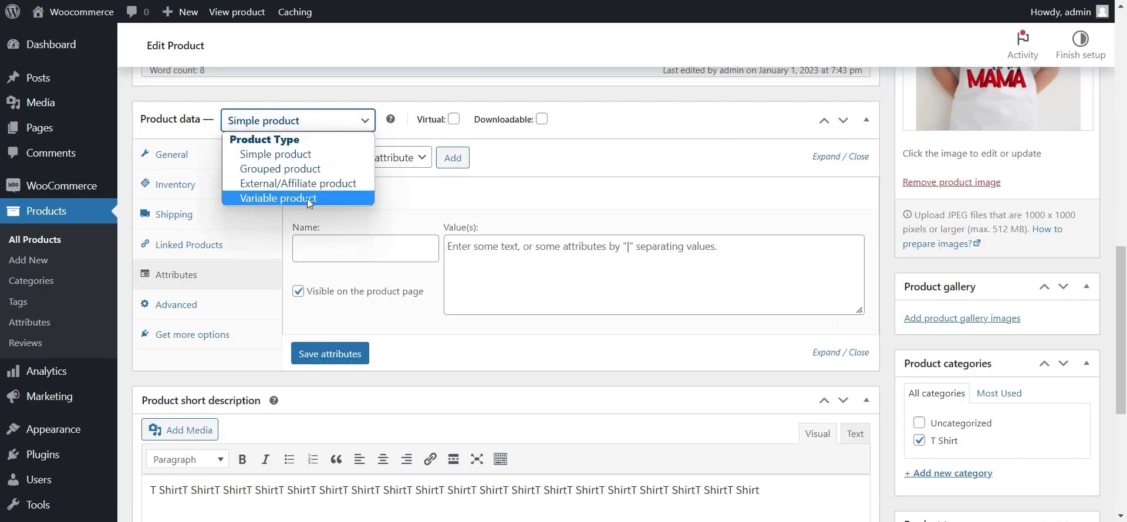
left_click(426, 212)
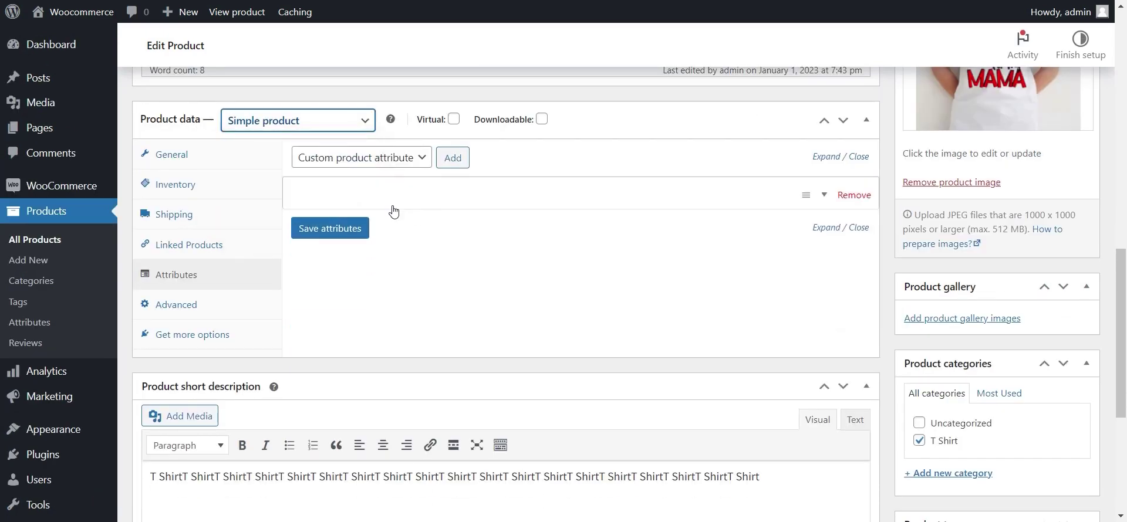
Step: Enter the purchase note "Thank you for your order" in the product's advanced settings and check the menu order field
left_click(182, 312)
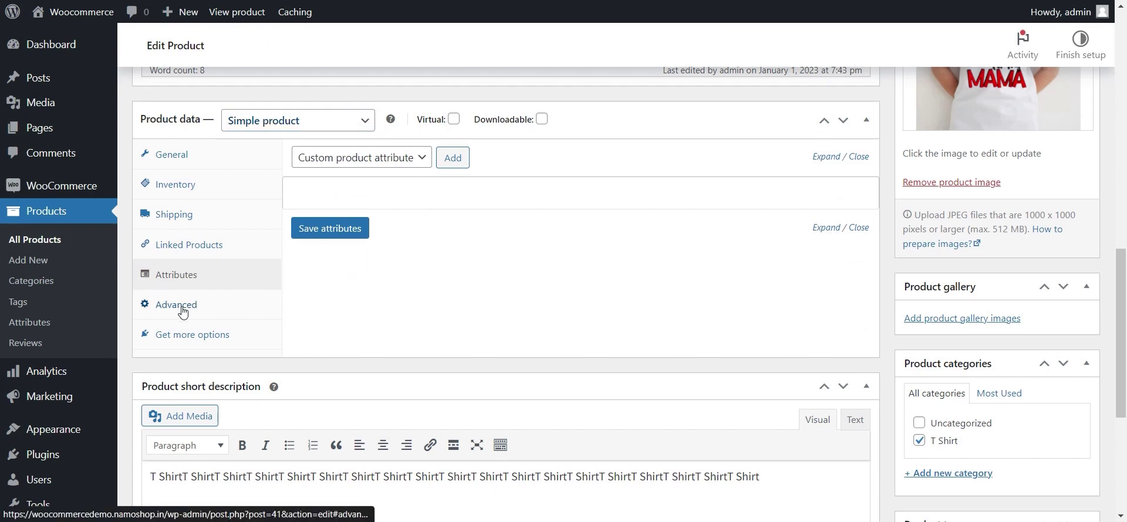
left_click(183, 312)
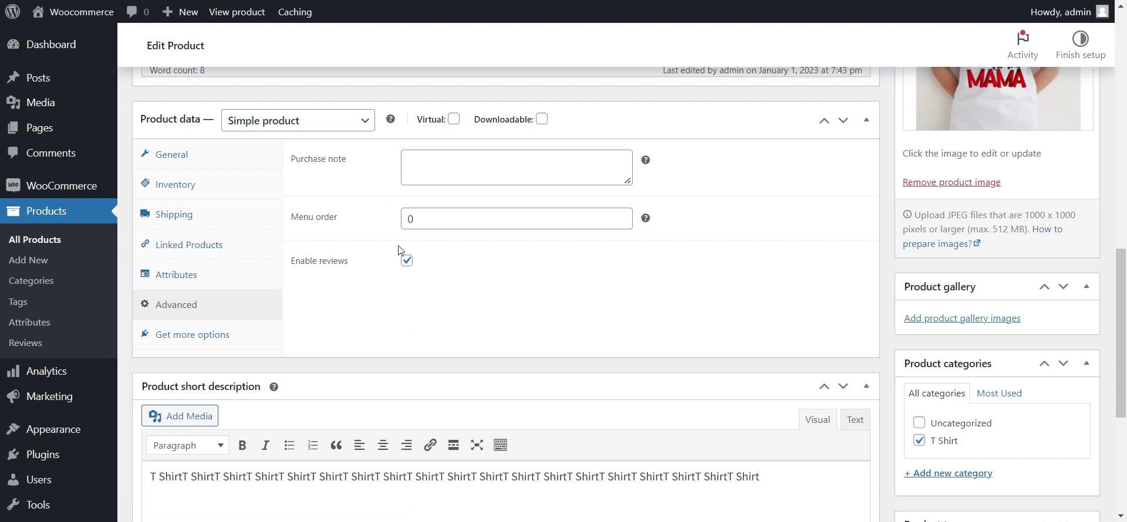
left_click(439, 168)
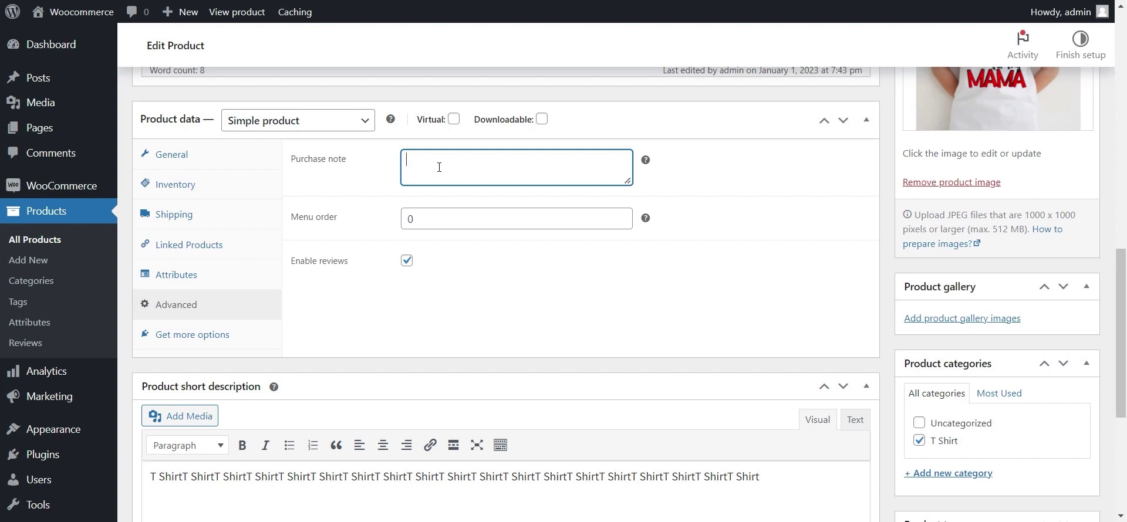
type("Thank you for your order")
double_click(402, 220)
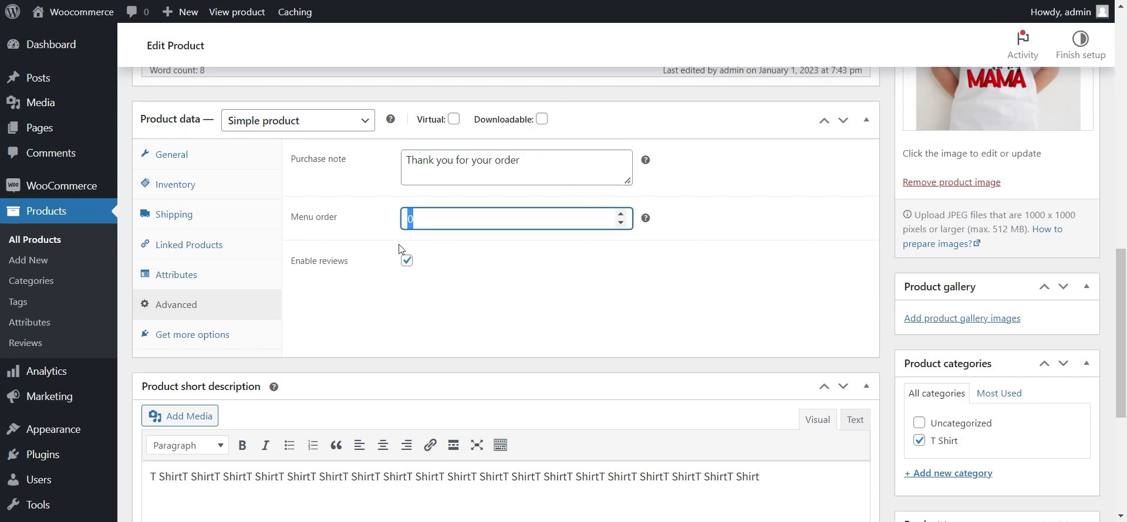
left_click(366, 304)
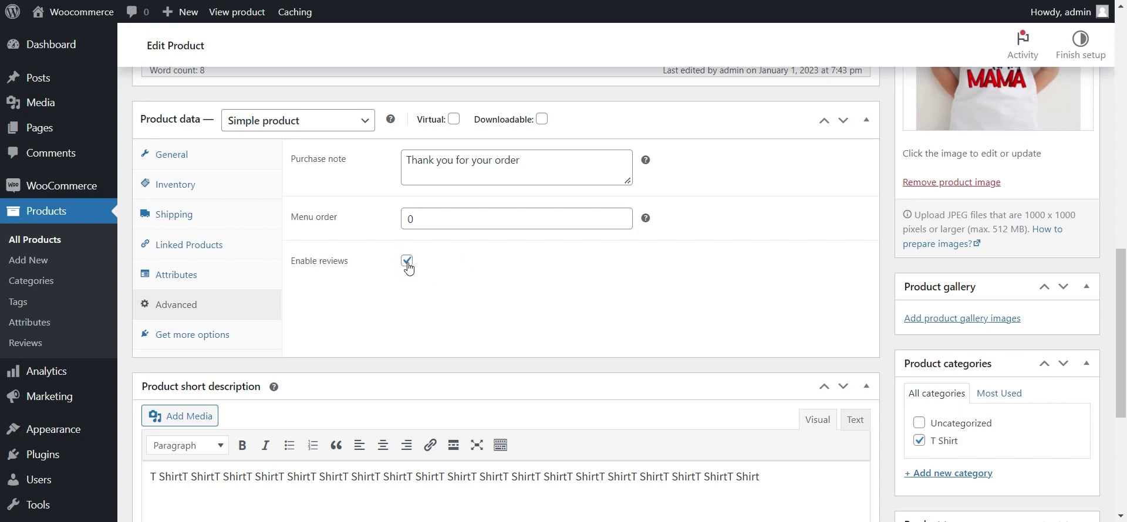
Step: Examine the recommended extensions offered as more options in the product data
left_click(222, 337)
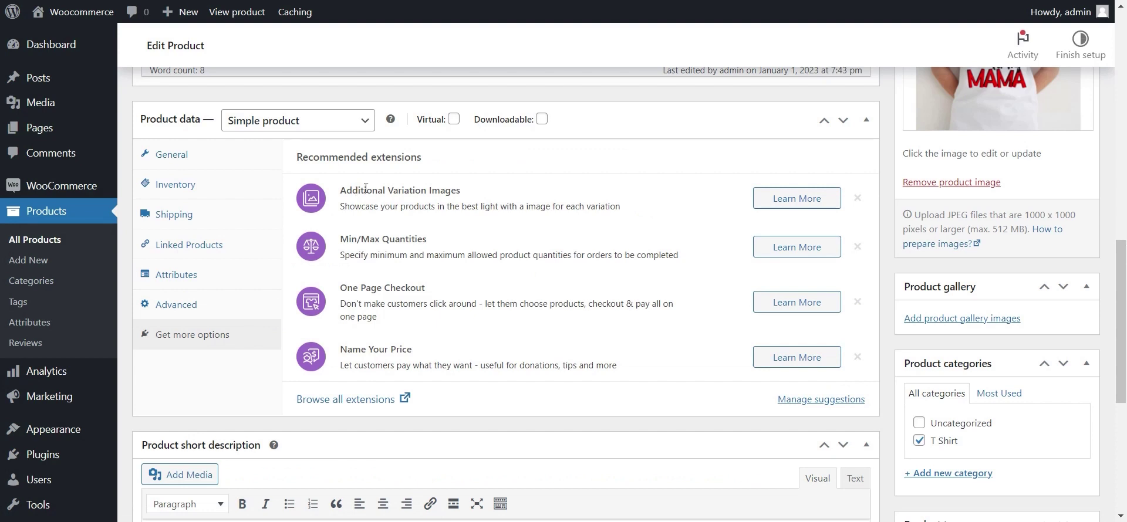
double_click(392, 161)
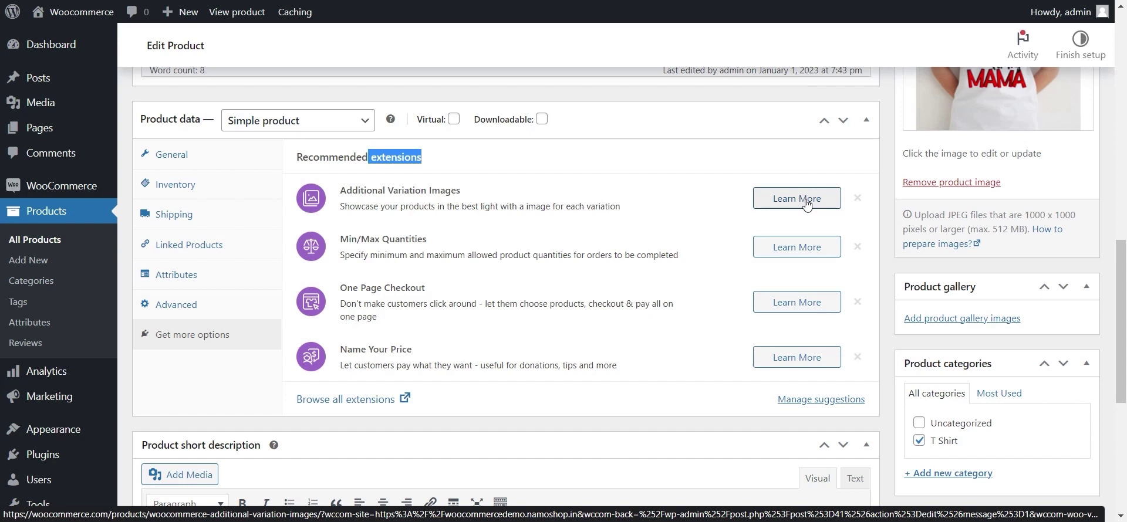
Step: Mark the T Shirt as virtual and clear the option again to compare the available product data sections
left_click(217, 154)
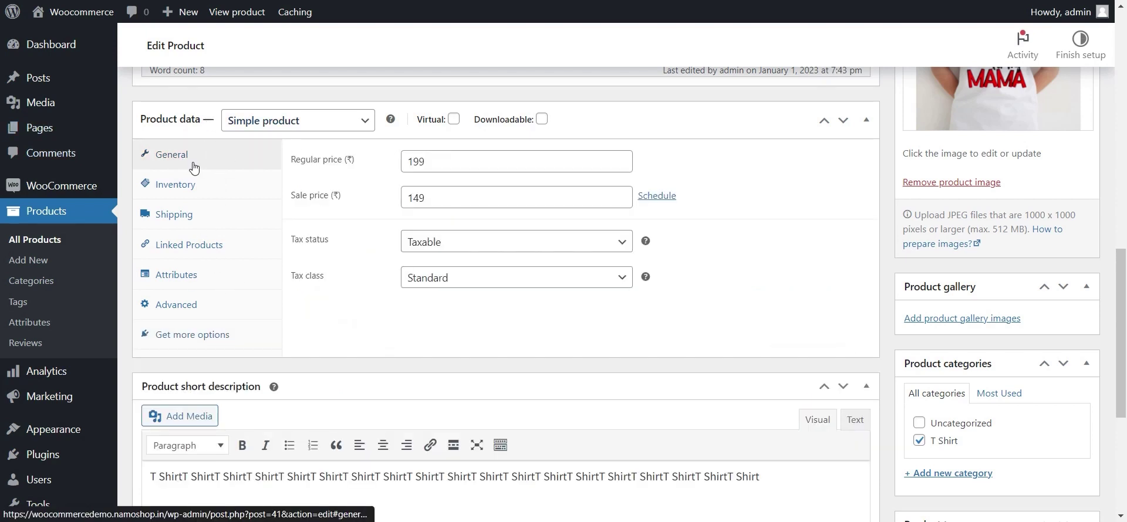
left_click(454, 120)
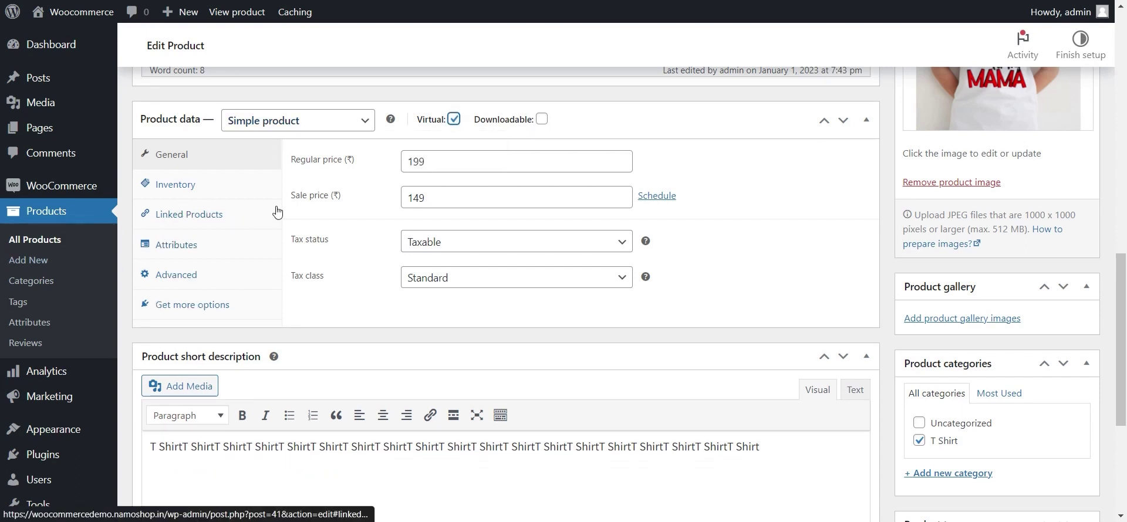
left_click(454, 120)
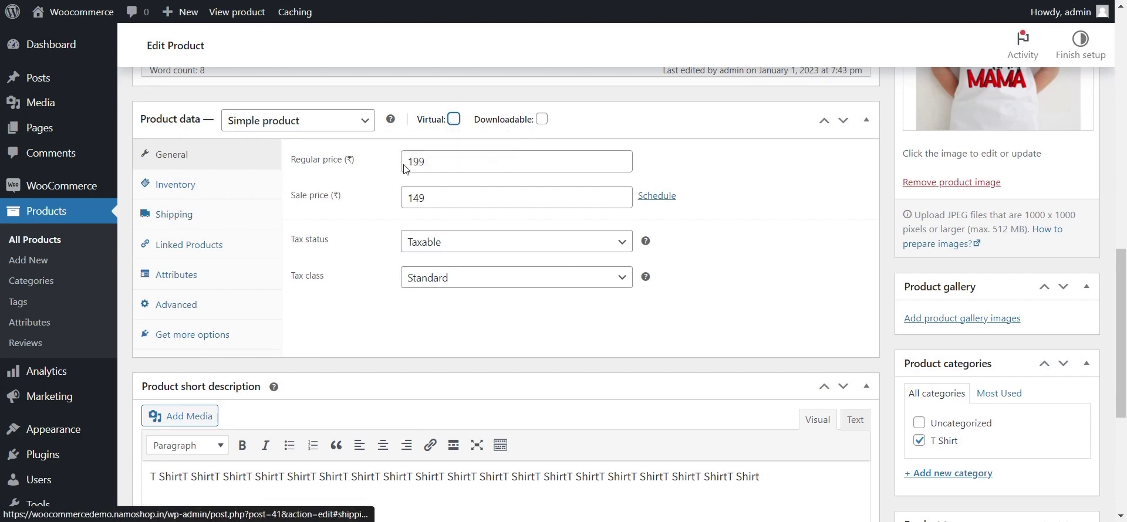
left_click(455, 121)
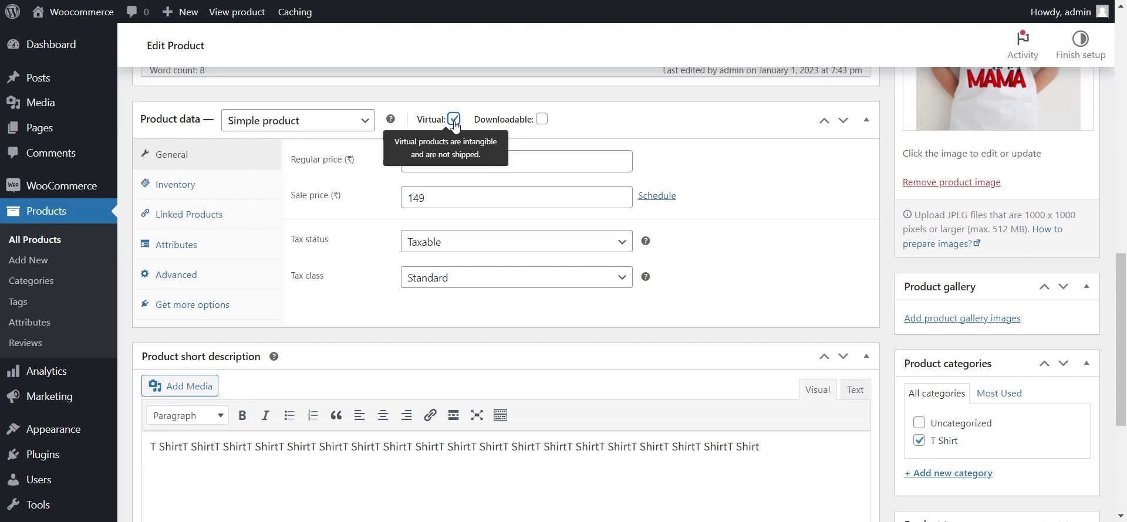
left_click(454, 120)
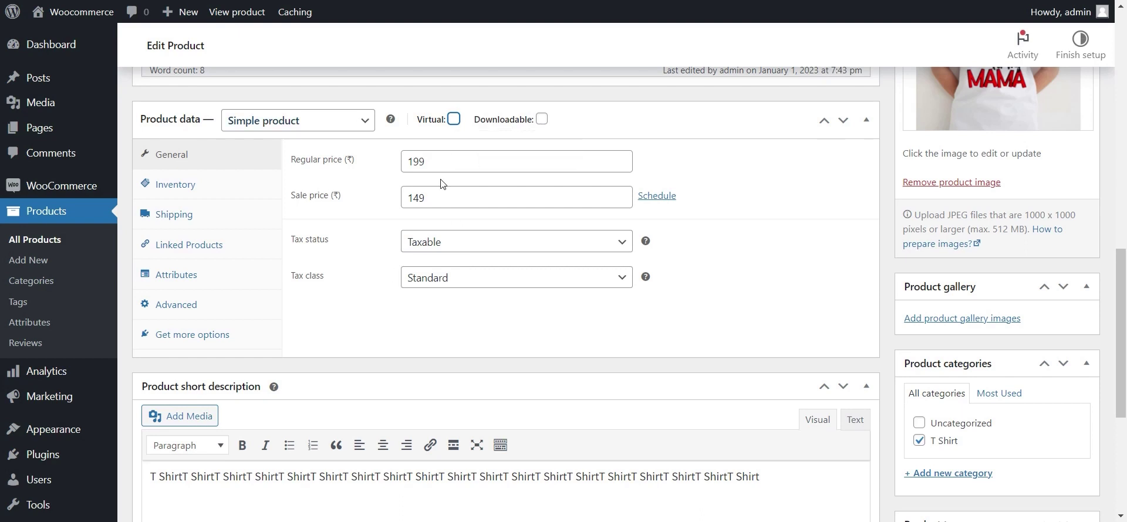
Step: Update the published T Shirt product with its current product data
scroll(645, 293, "up", 6)
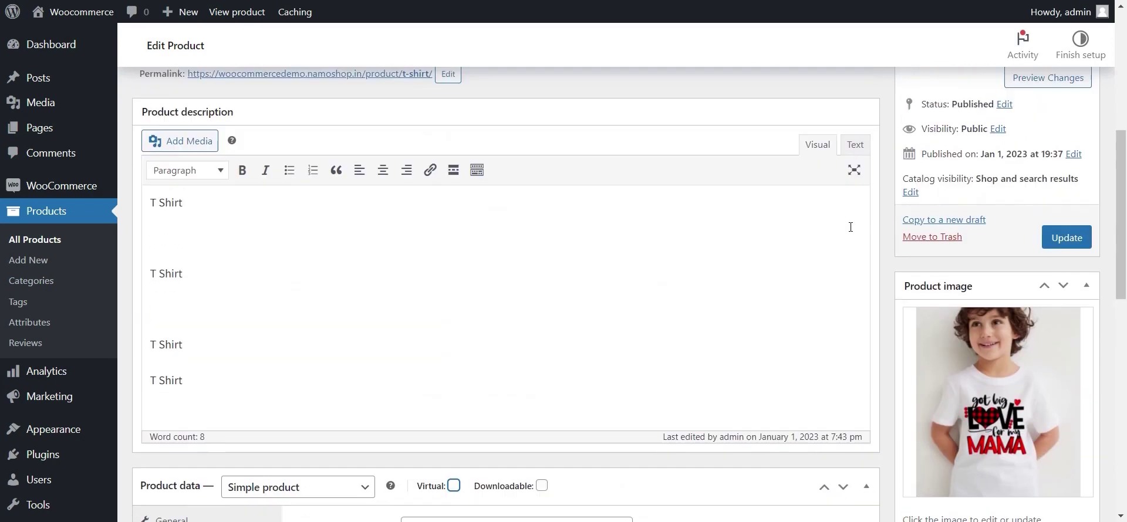
left_click(1059, 378)
left_click(1066, 384)
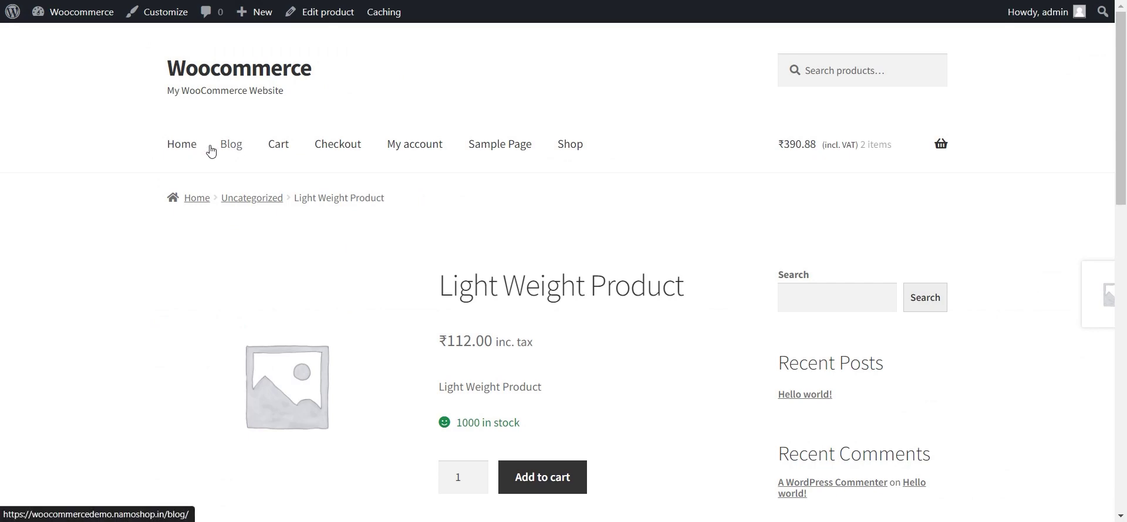
Step: Open the T Shirt's storefront page from the shop and examine its title, prices and short description
left_click(572, 151)
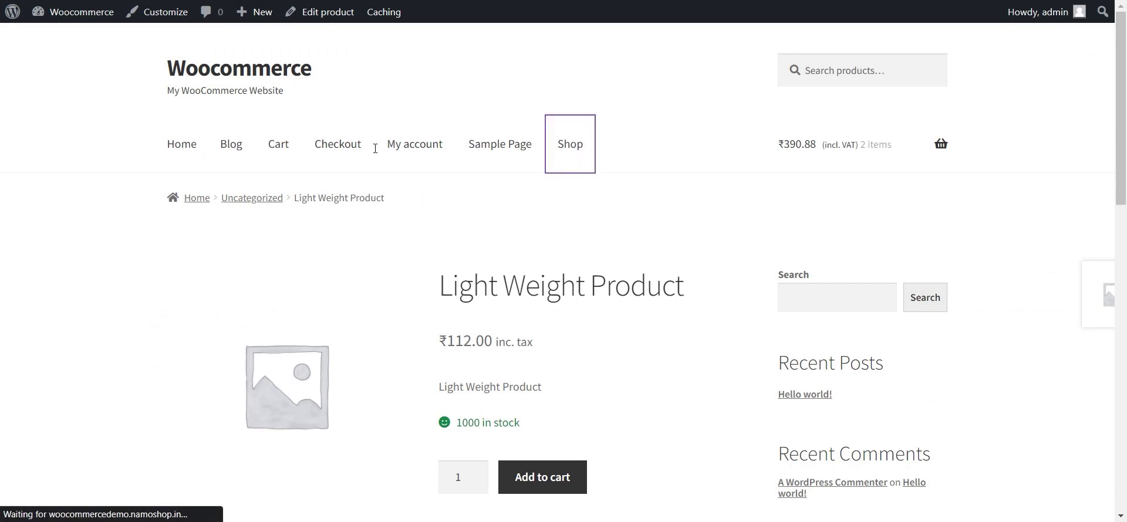
scroll(333, 162, "down", 4)
left_click(644, 270)
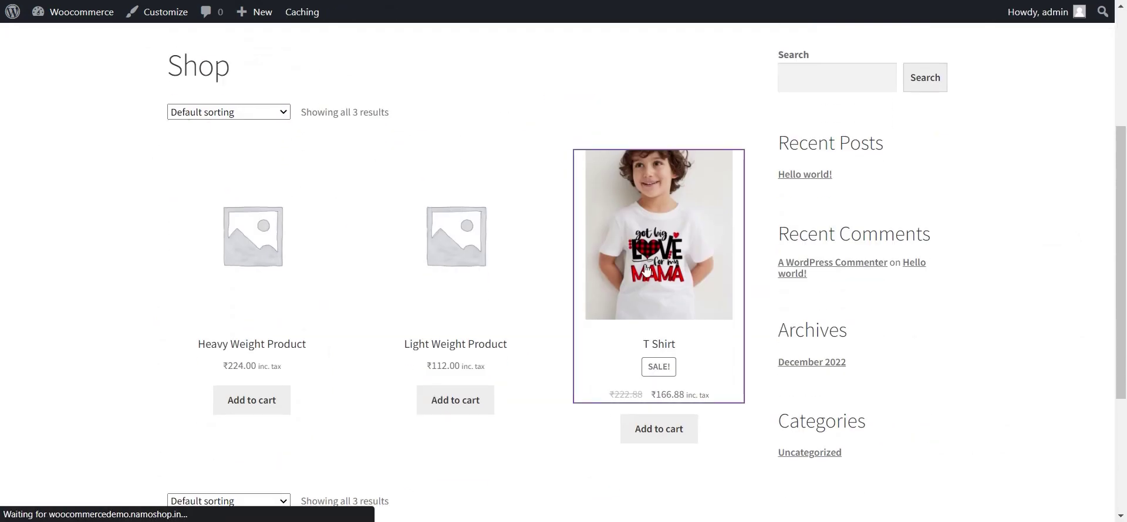
scroll(505, 176, "down", 2)
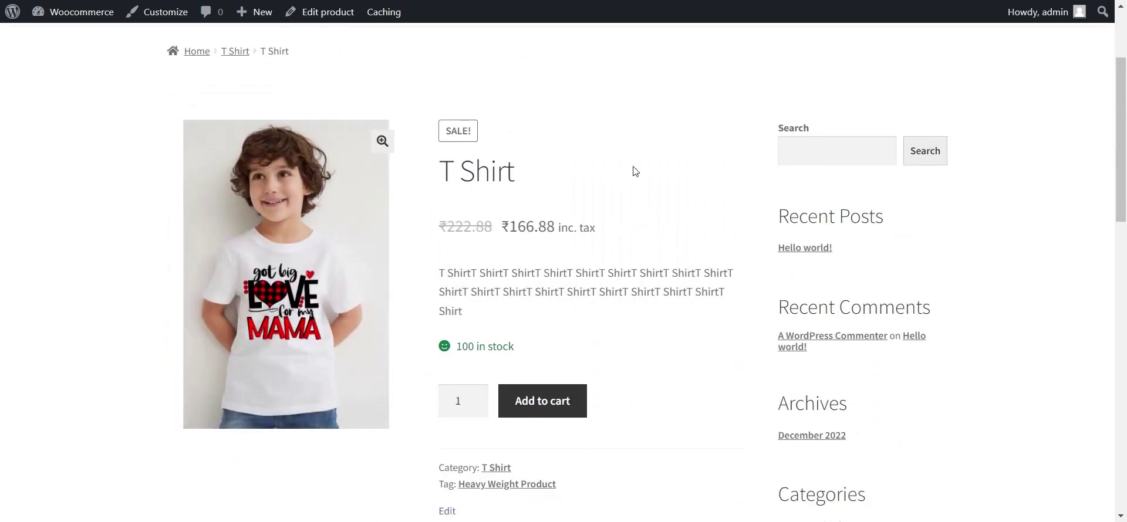
left_click_drag(453, 170, 555, 185)
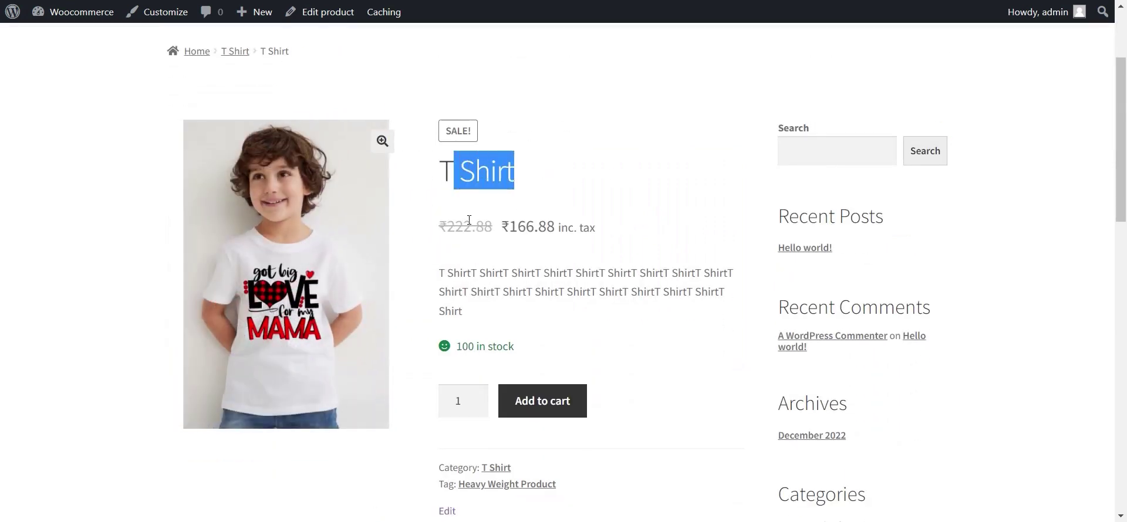
left_click_drag(440, 231, 477, 231)
left_click(589, 208)
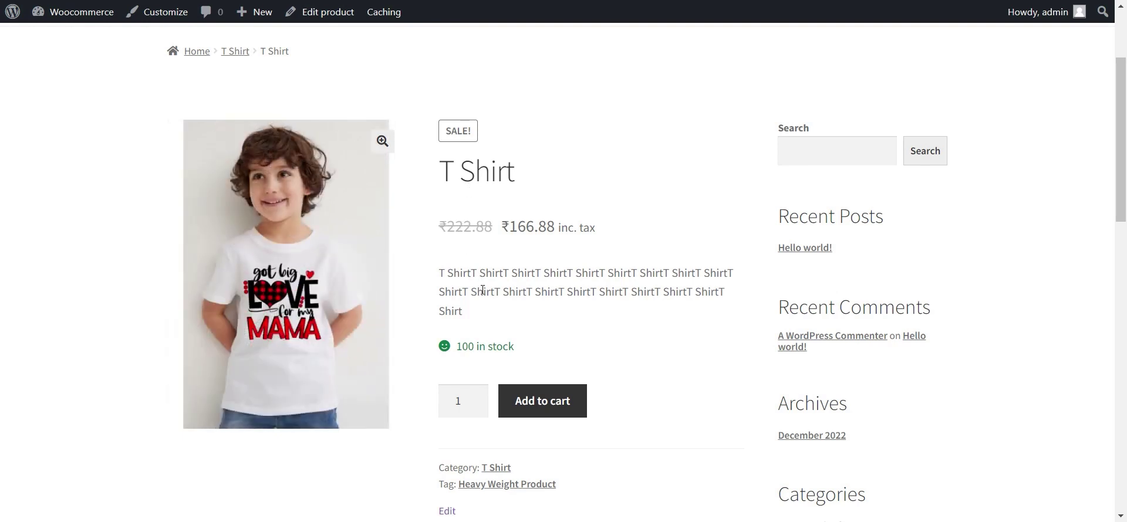
left_click_drag(448, 272, 478, 292)
triple_click(492, 293)
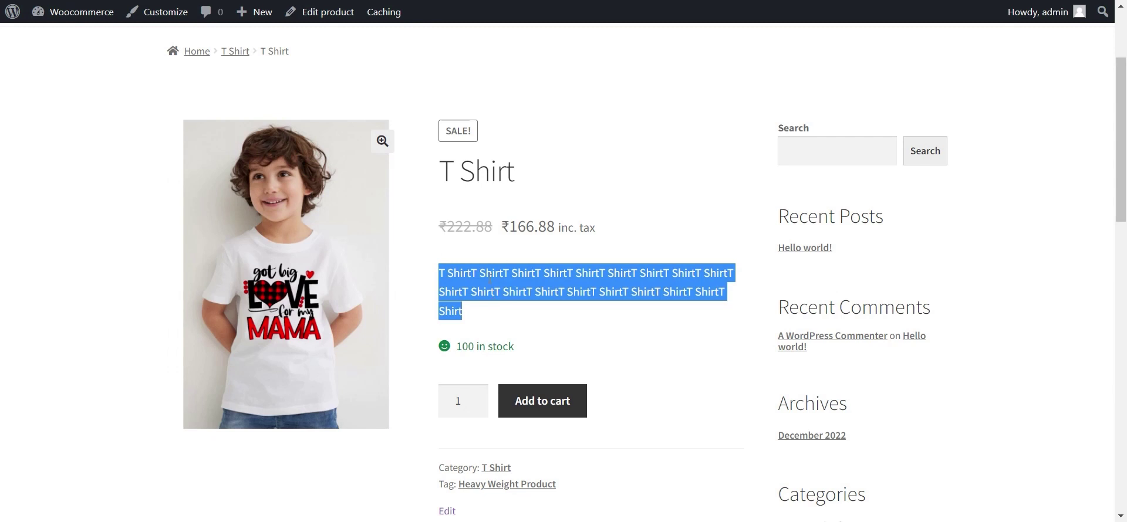
Step: Check the T Shirt's stock line on the storefront page and raise the purchase quantity to 7
scroll(495, 262, "down", 3)
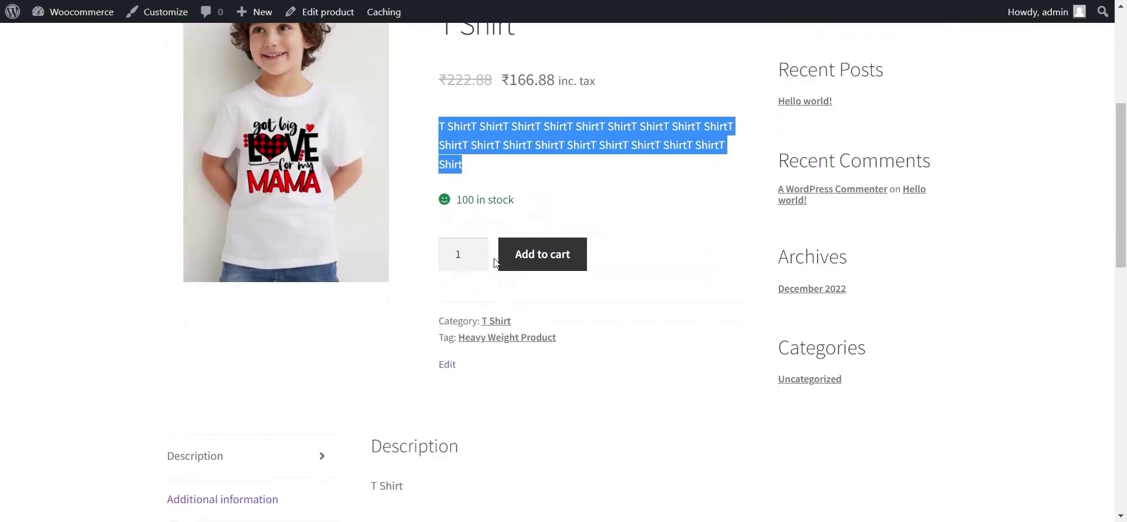
triple_click(493, 201)
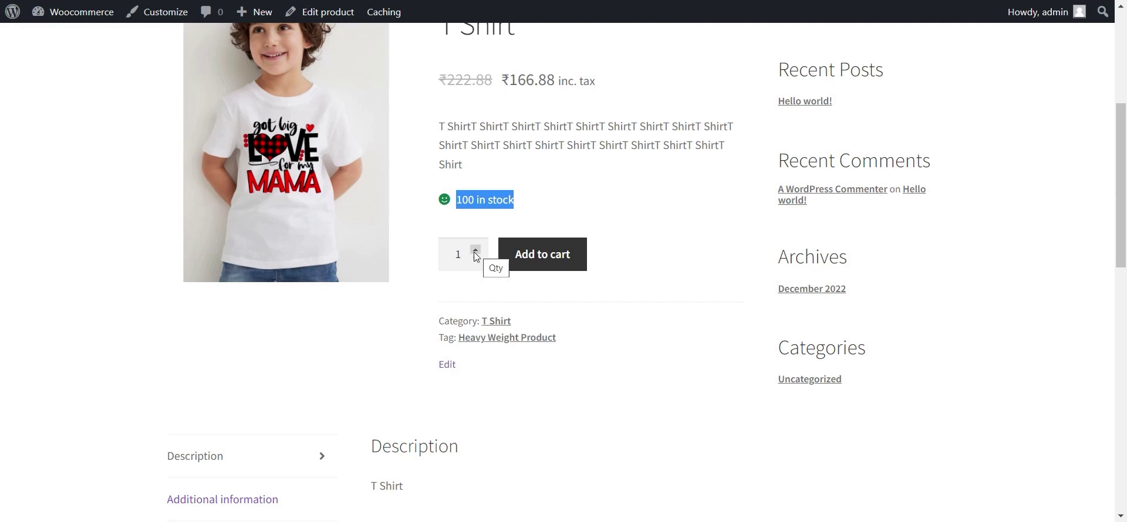
left_click(475, 251)
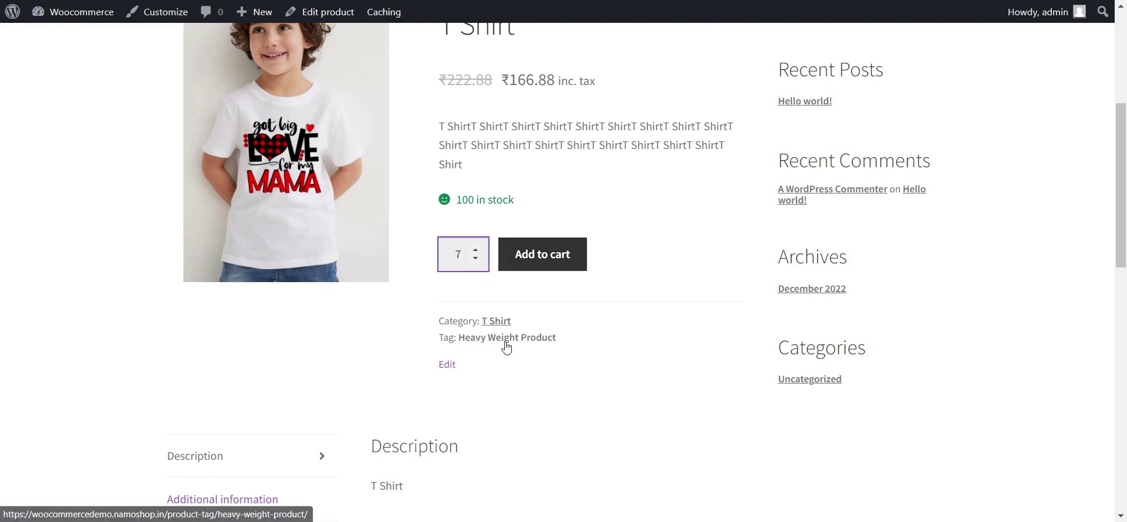
Step: Examine the T Shirt's description and additional information, including its weight, on the storefront page
scroll(531, 344, "down", 5)
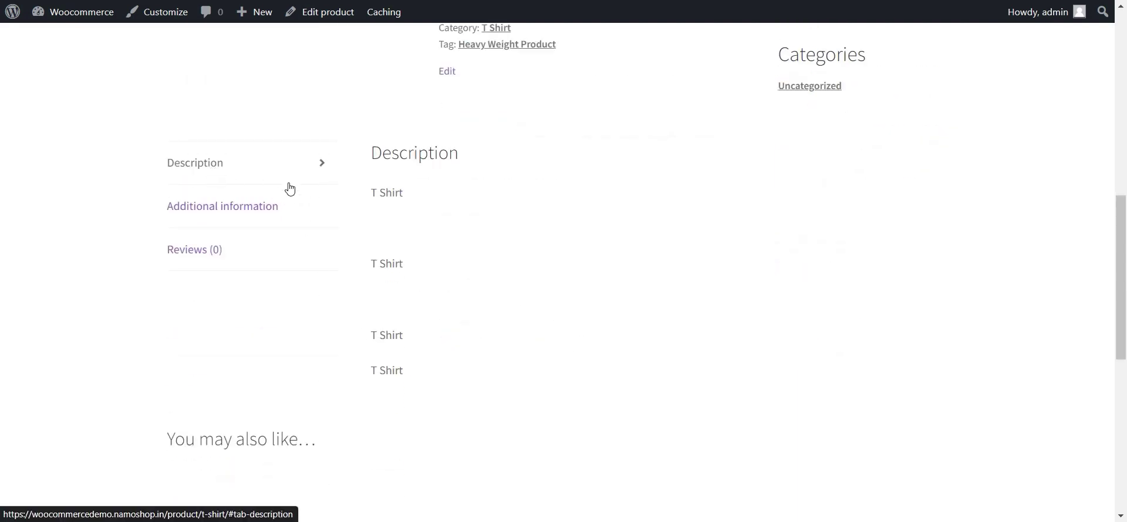
left_click(256, 204)
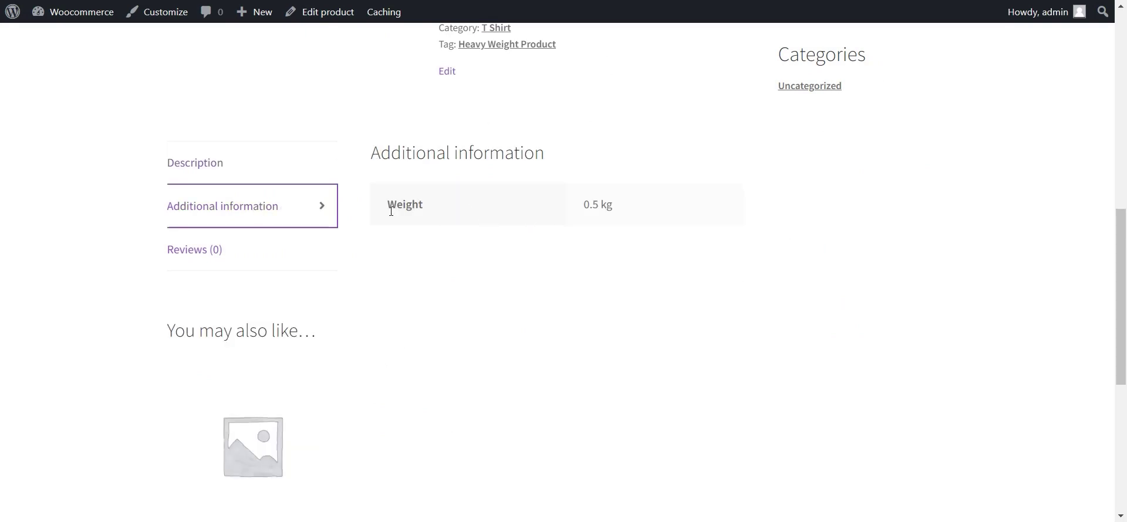
double_click(390, 204)
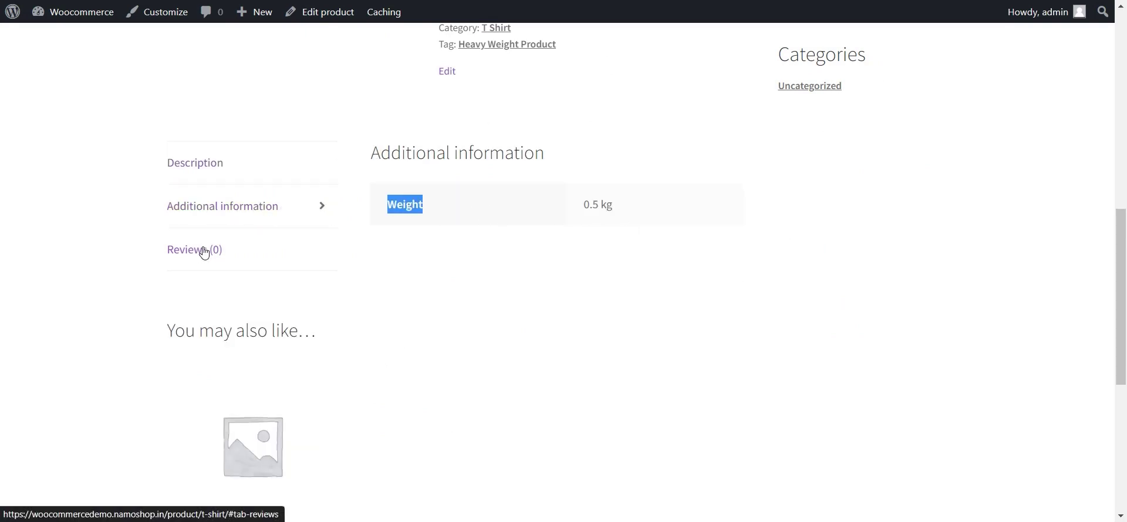
scroll(491, 278, "up", 2)
scroll(492, 278, "up", 8)
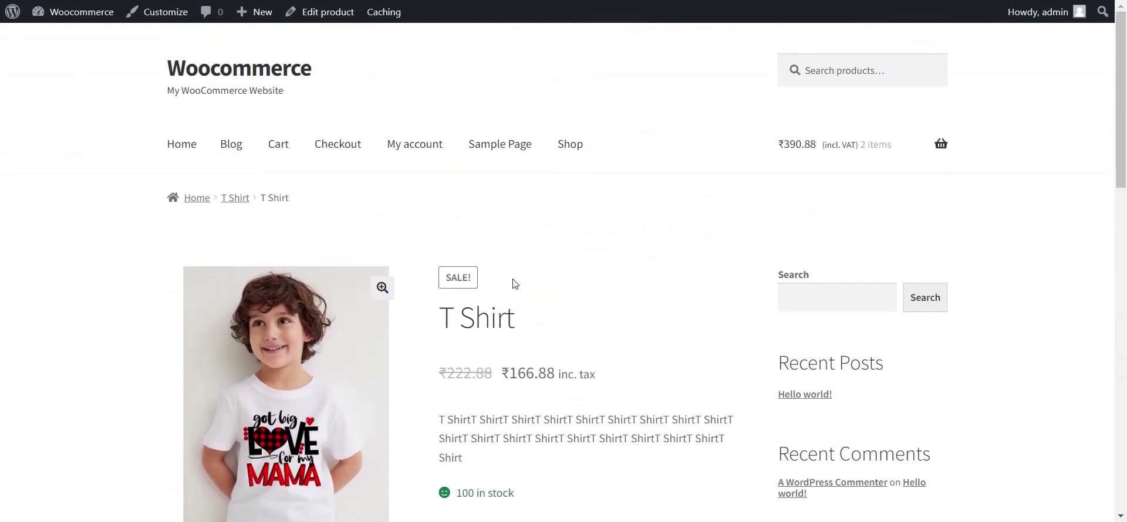
Step: Return to the T Shirt's product editor and change its product type to Grouped product
key("alt+Left")
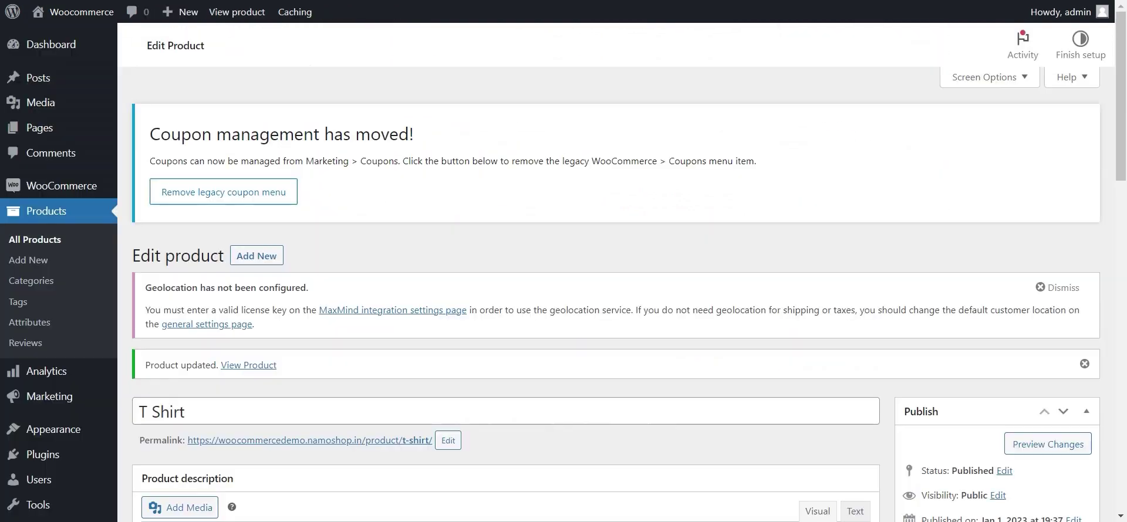
scroll(317, 198, "down", 1)
scroll(317, 198, "down", 12)
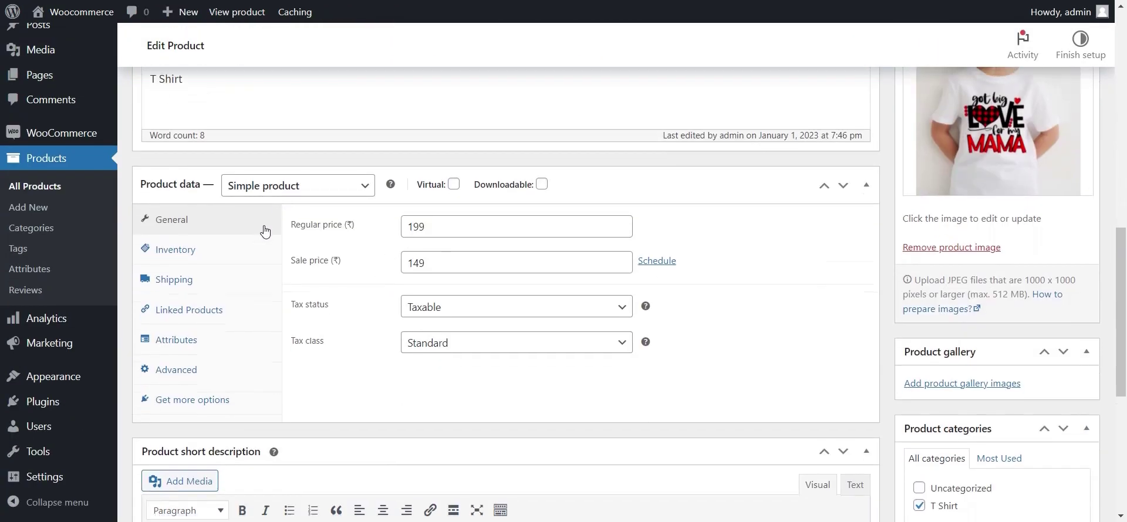
scroll(316, 201, "up", 4)
left_click(315, 202)
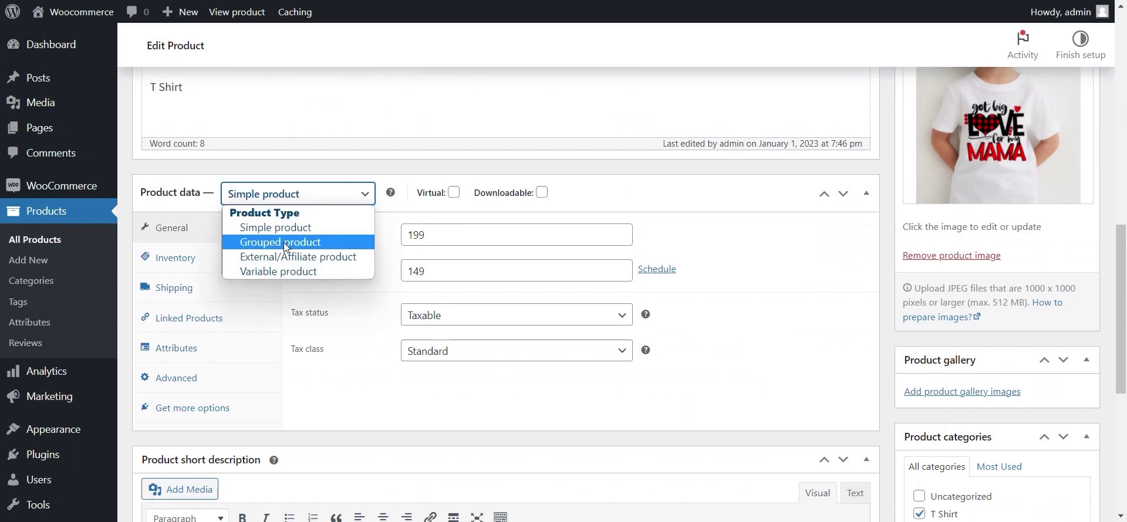
left_click(283, 242)
left_click(321, 194)
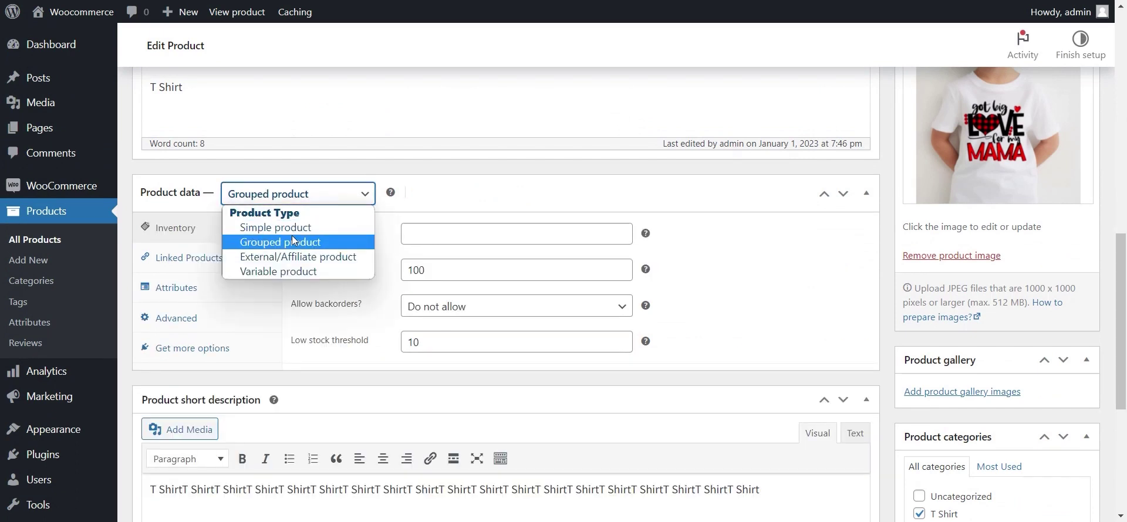
left_click(258, 227)
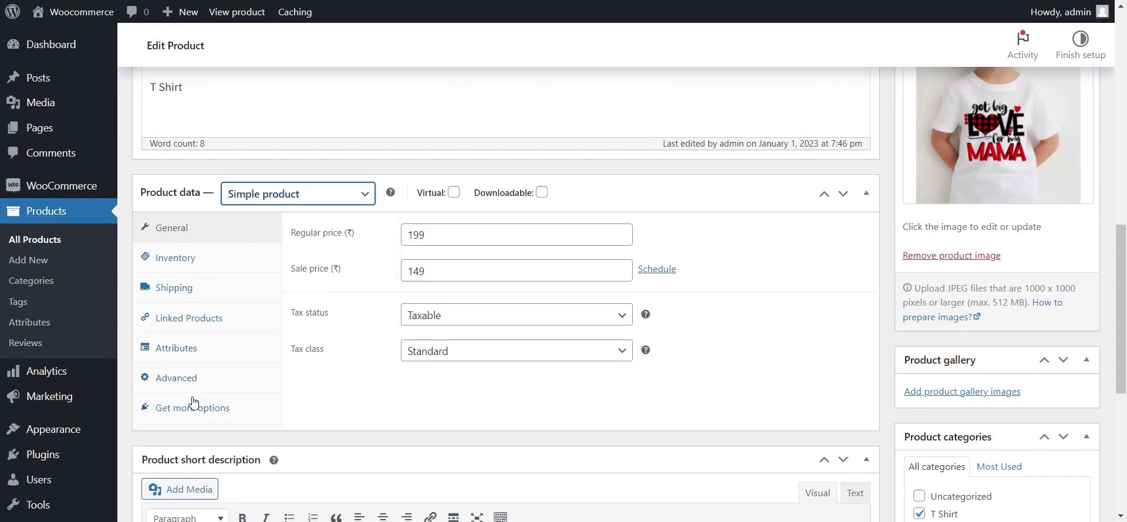
left_click(350, 204)
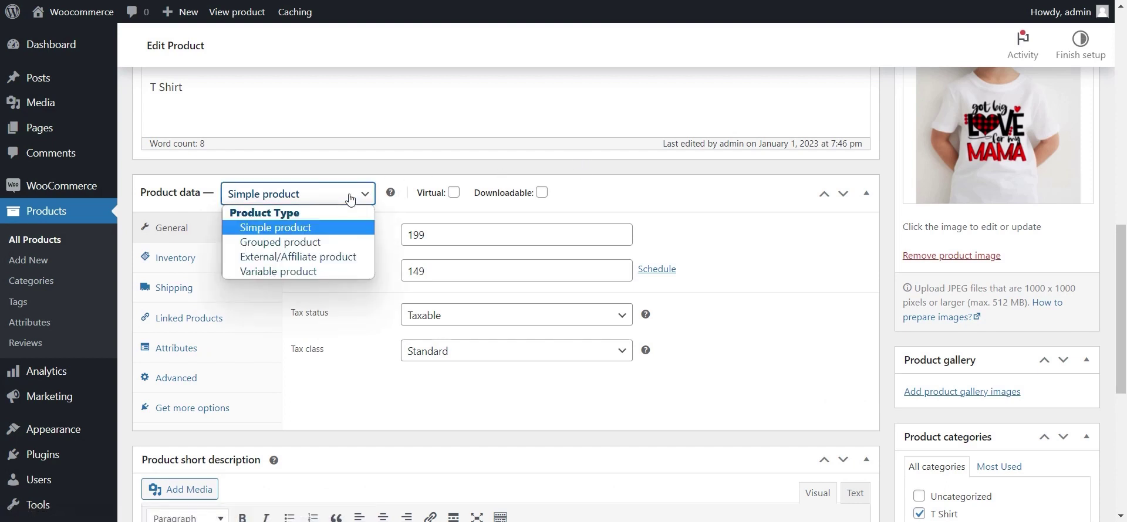
left_click(312, 242)
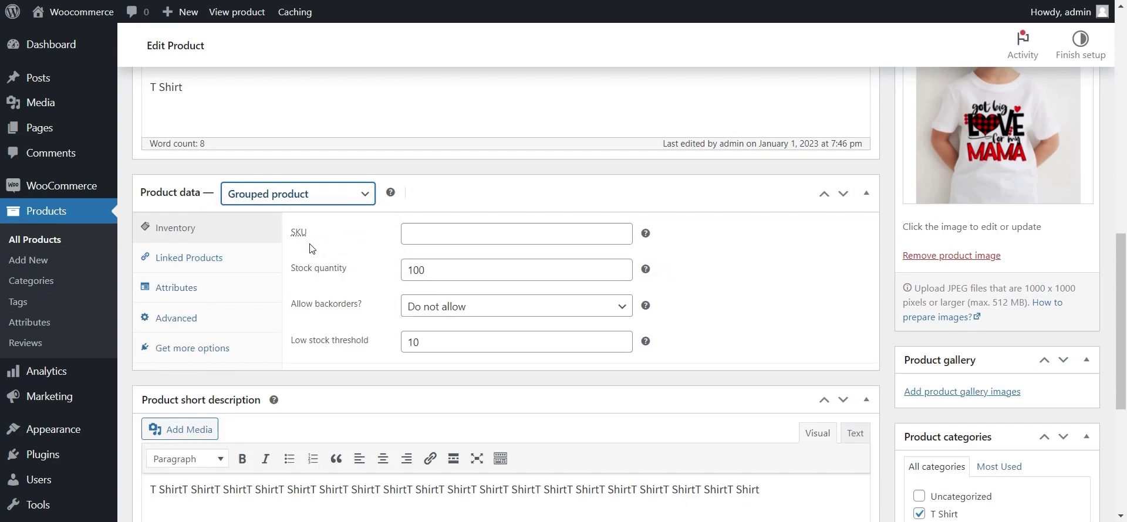
Step: Add the Light Weight Product to the grouped products in the T Shirt's linked products
left_click(222, 263)
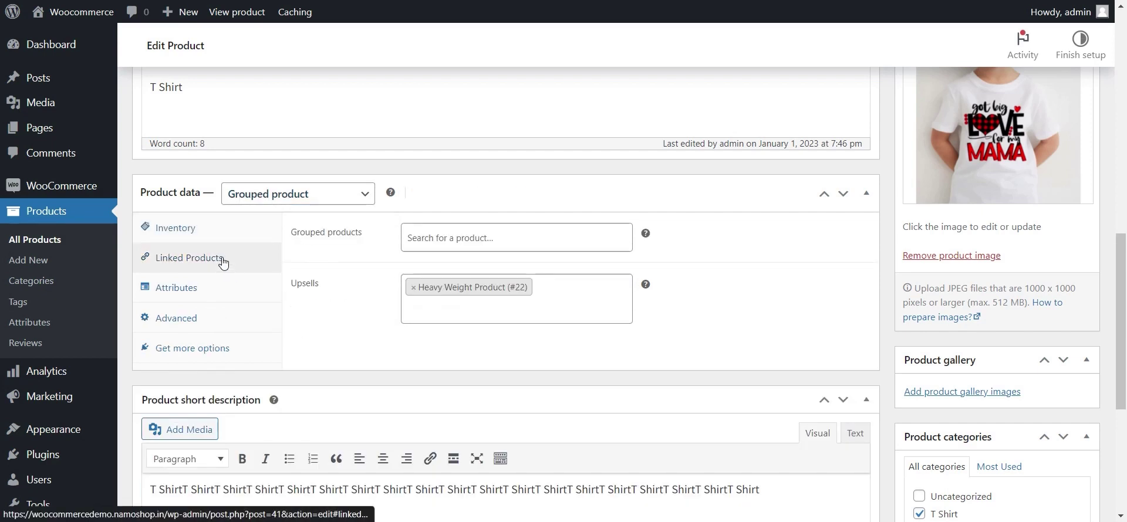
left_click(438, 232)
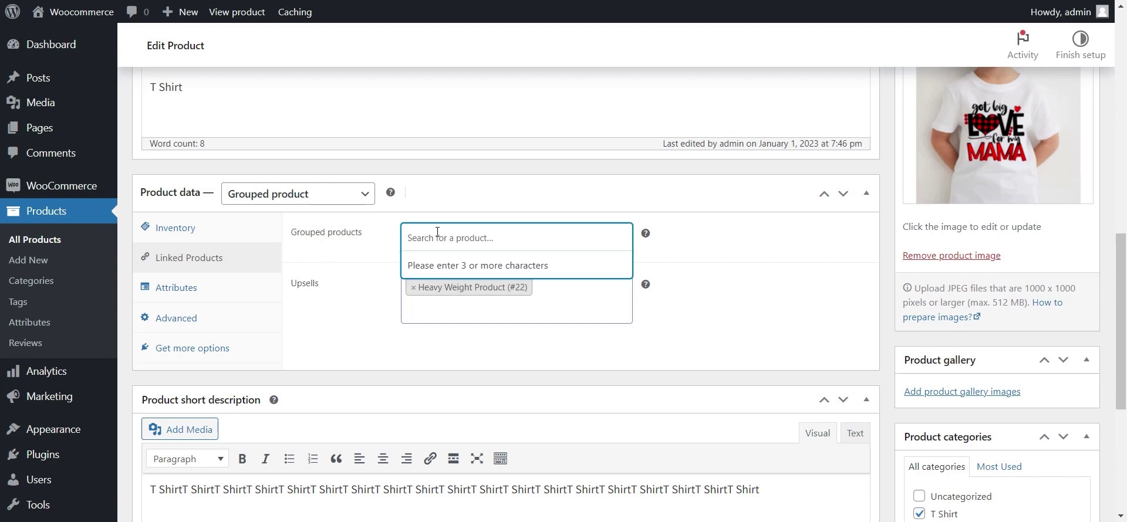
type("light")
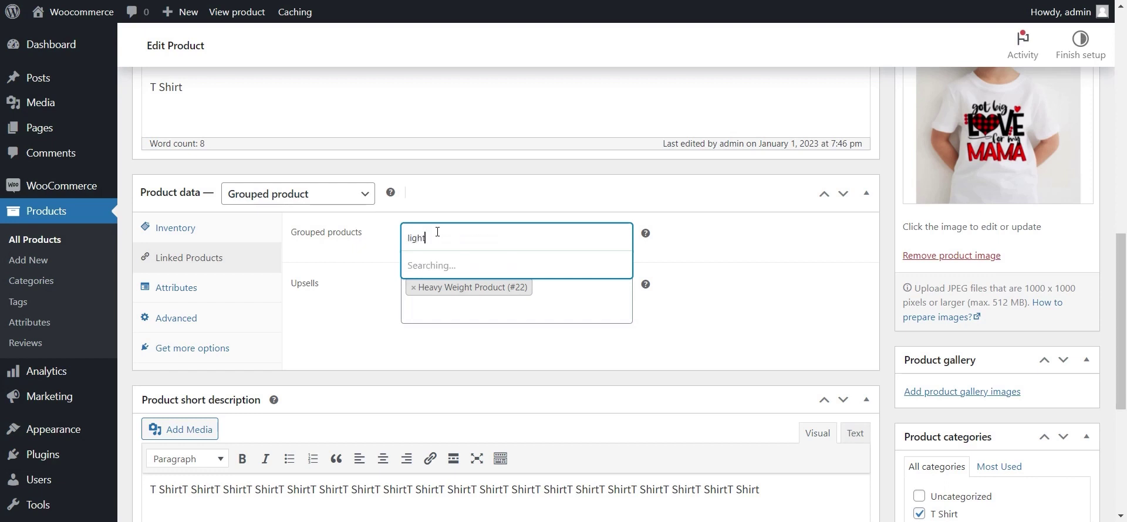
key("Return")
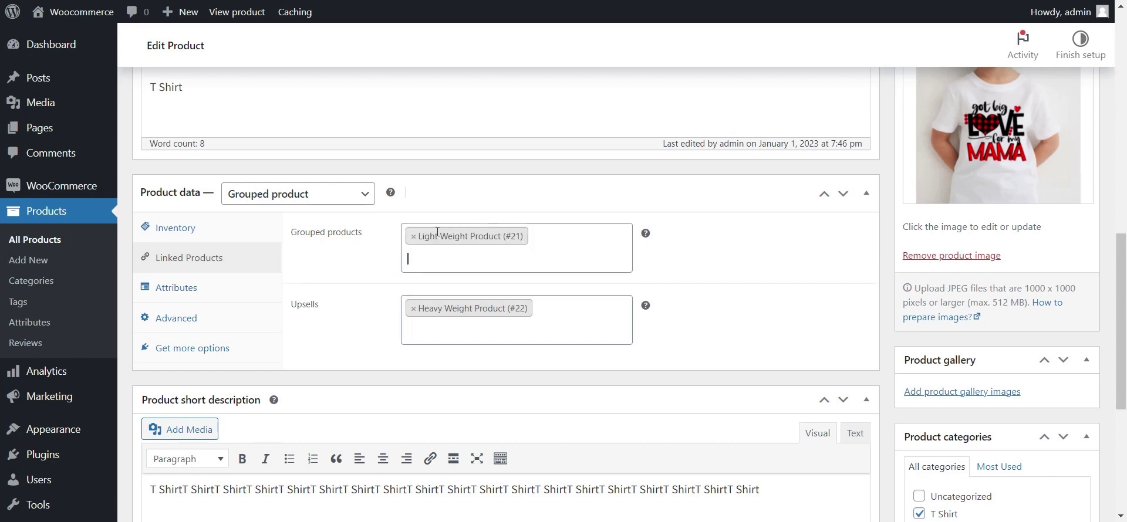
left_click(437, 232)
type("he")
key("BackSpace")
key("BackSpace")
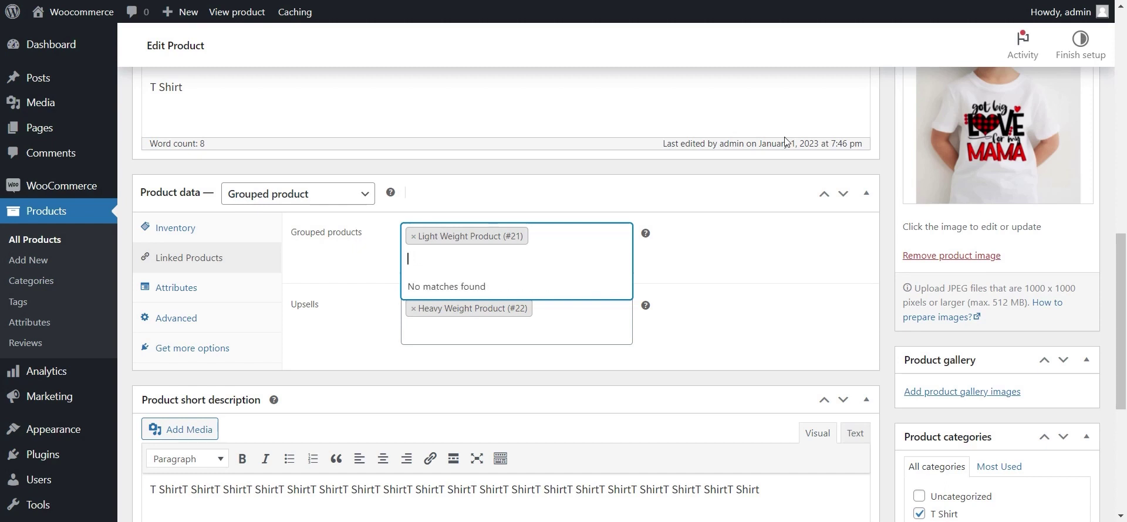
left_click(714, 273)
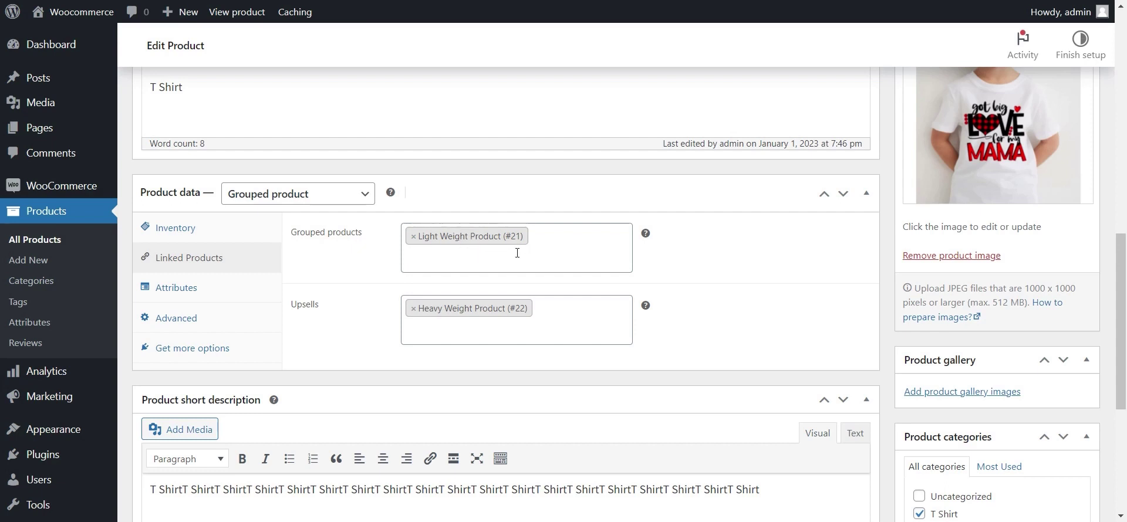
Step: Add the Heavy Weight Product to the T Shirt's grouped products and remove it from the upsells
left_click(555, 241)
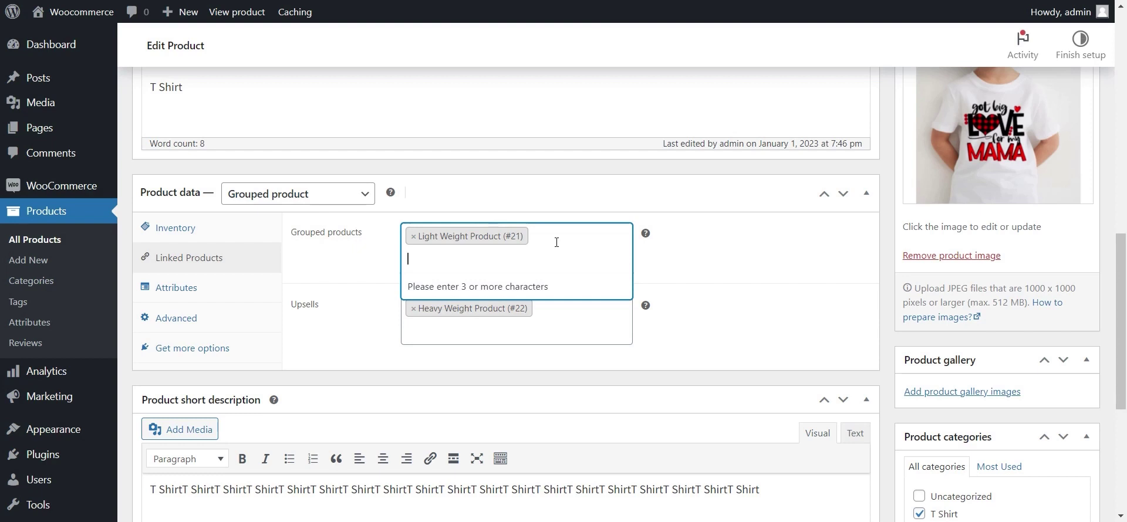
type("heav")
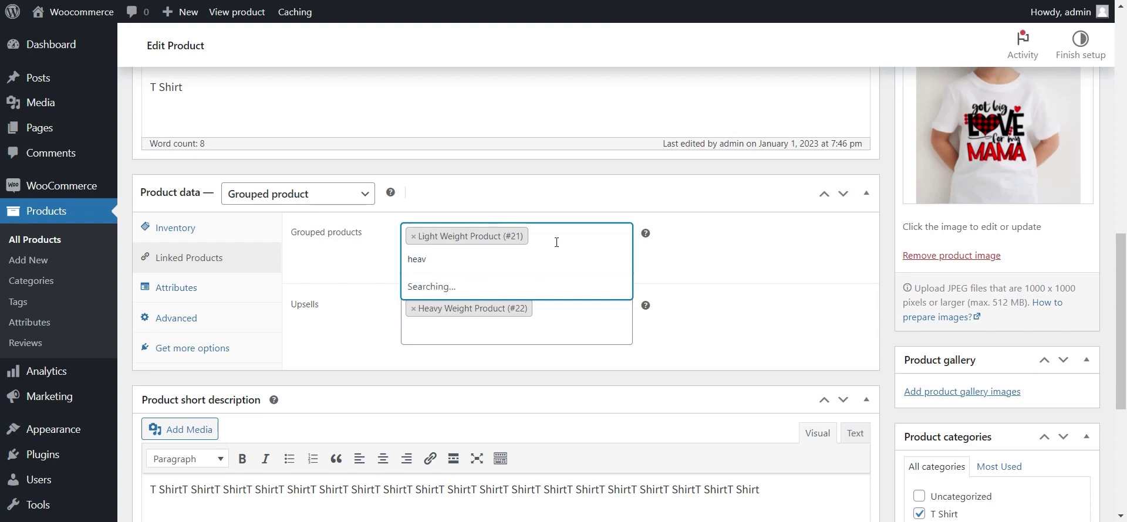
type("uy")
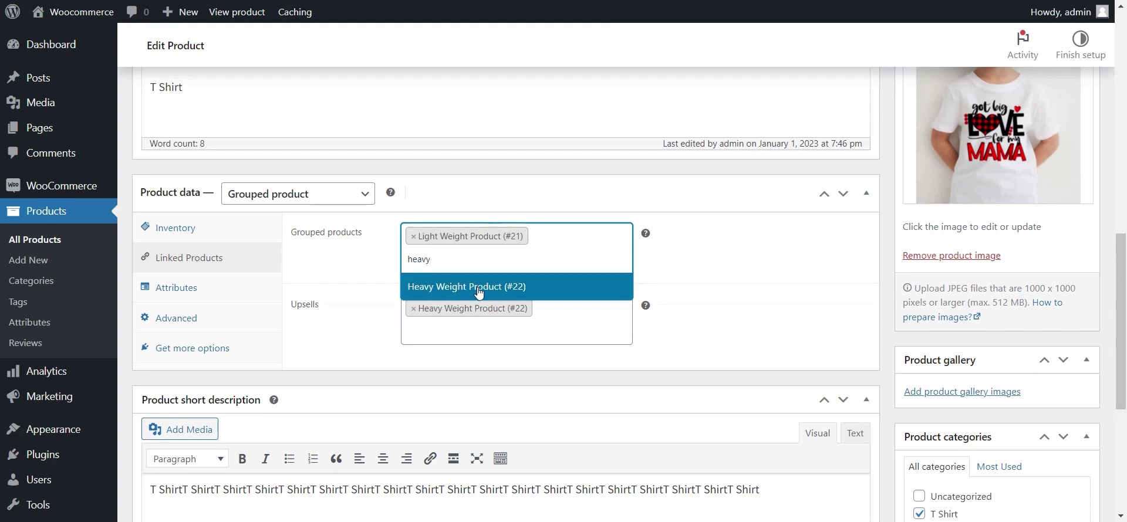
left_click(479, 288)
left_click(413, 329)
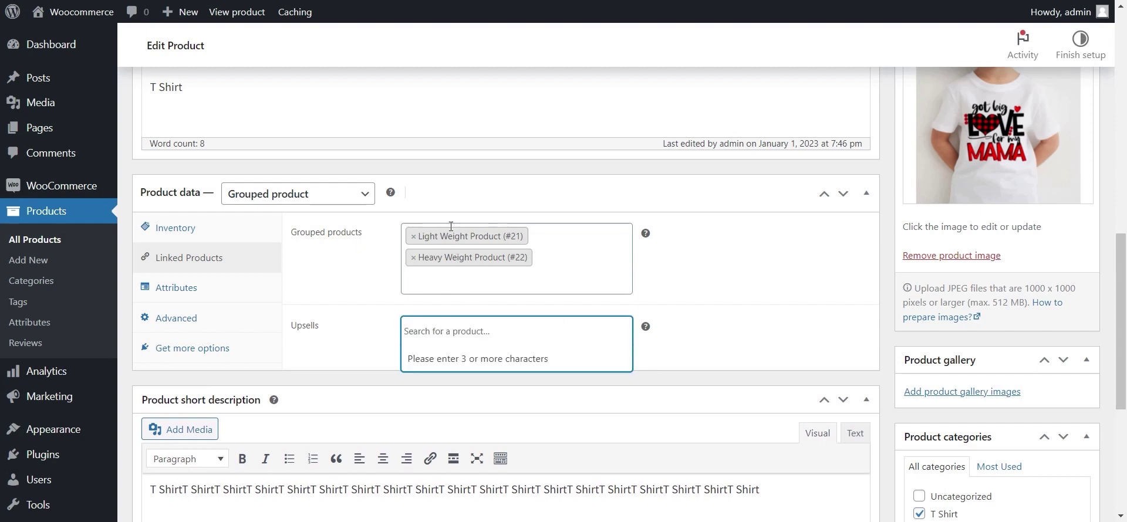
left_click(395, 284)
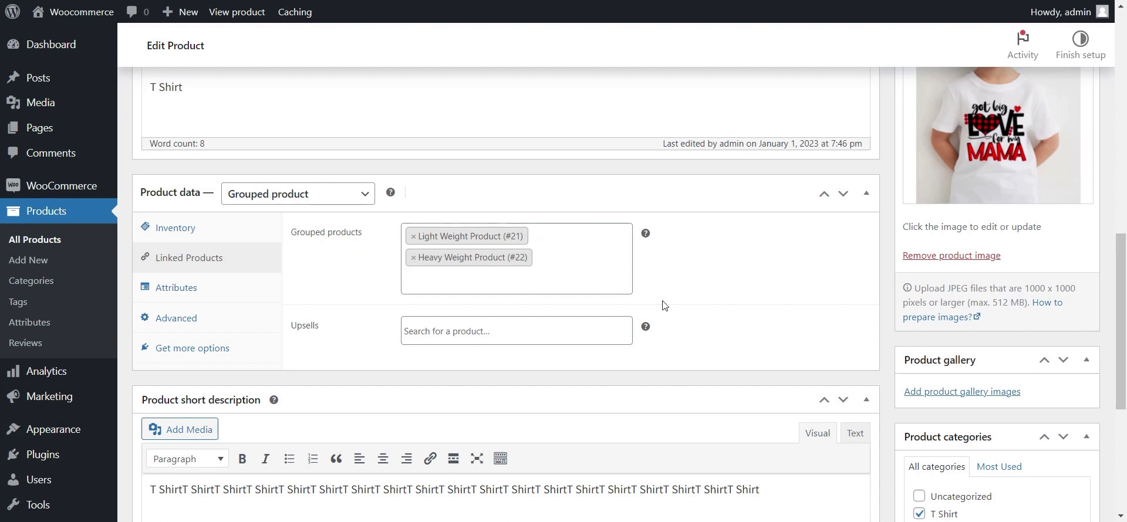
Step: Review the T Shirt's catalog visibility options, keeping Shop and search results selected
scroll(710, 306, "up", 1)
scroll(708, 299, "up", 6)
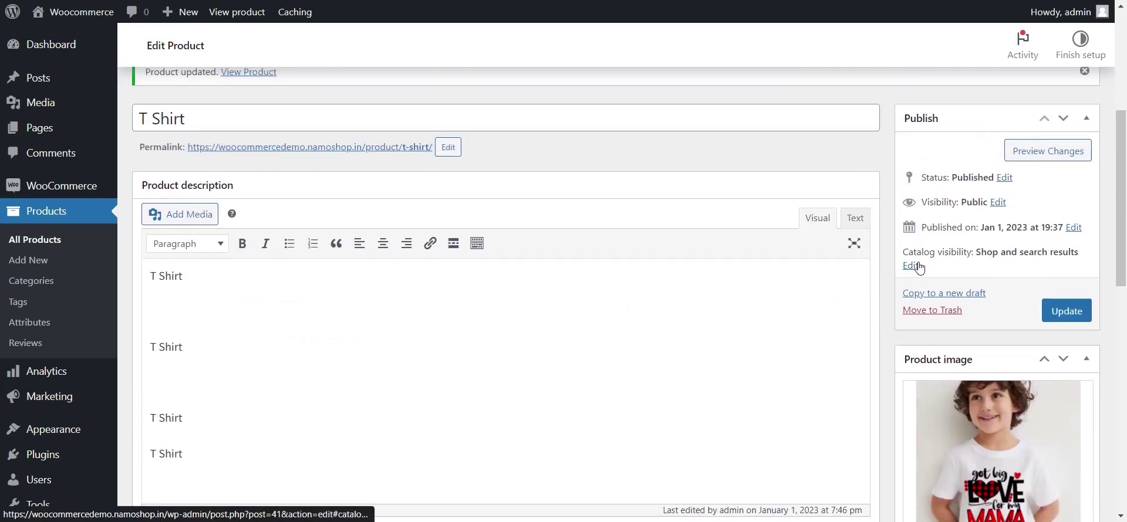
scroll(477, 292, "down", 3)
scroll(477, 292, "down", 4)
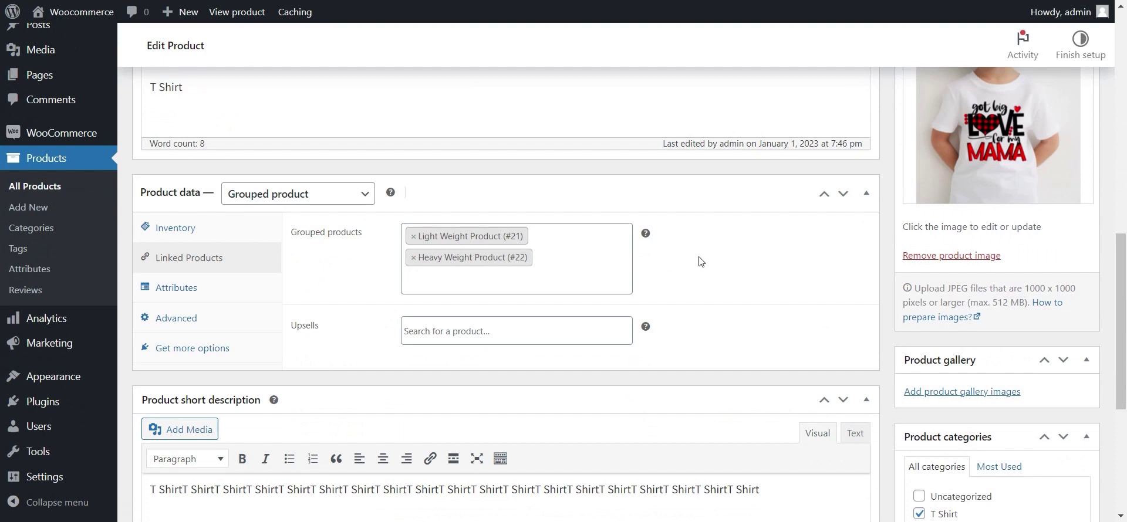
scroll(699, 258, "up", 5)
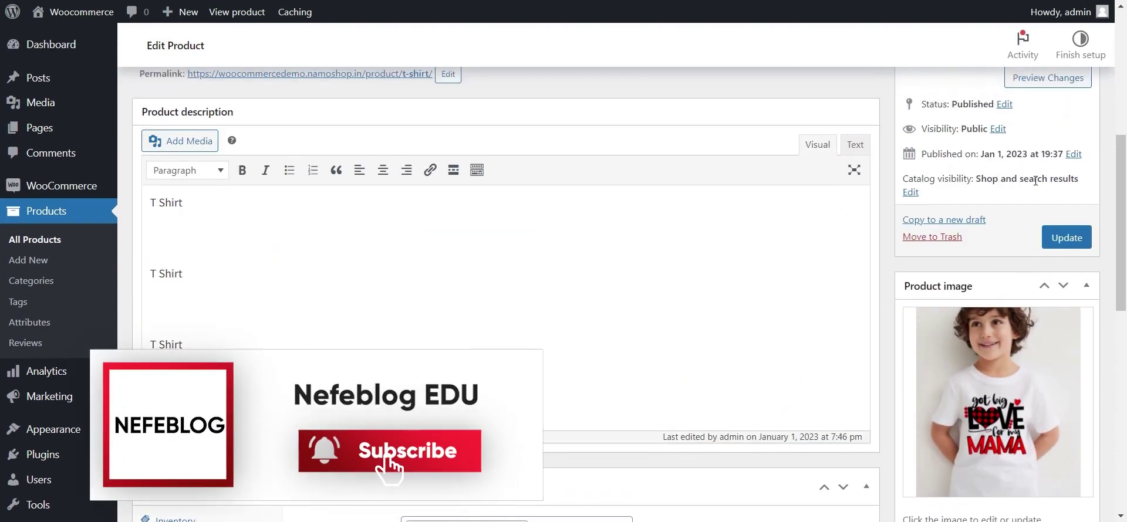
left_click(910, 192)
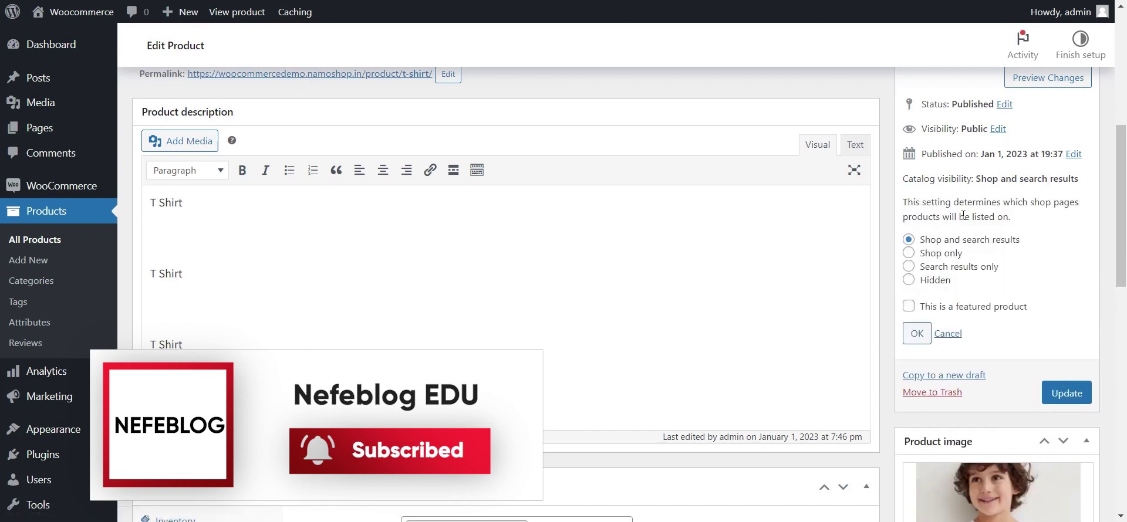
scroll(908, 202, "down", 2)
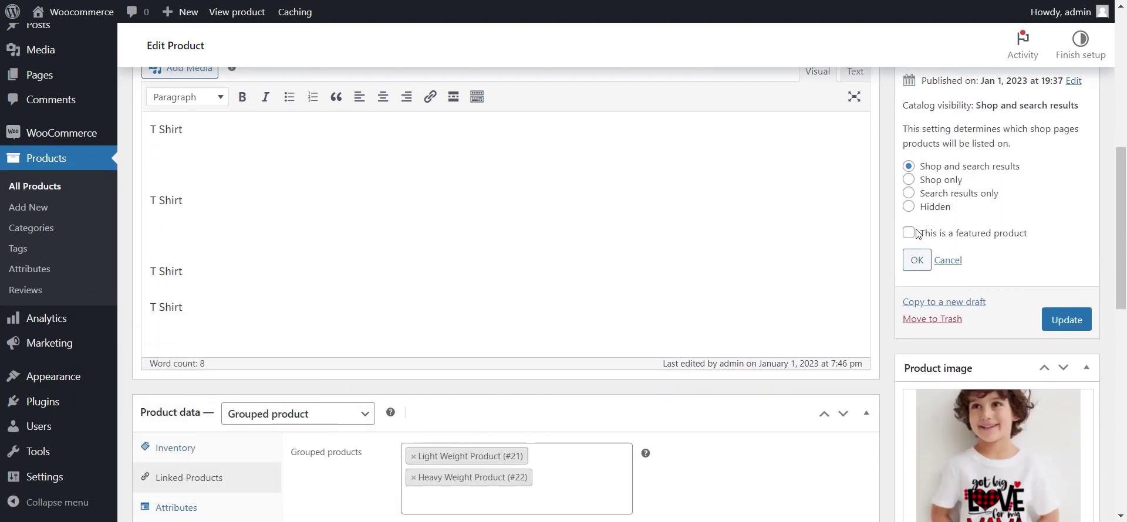
left_click(916, 260)
Step: Change the T Shirt's product type to External/Affiliate product
scroll(372, 229, "down", 3)
left_click(363, 267)
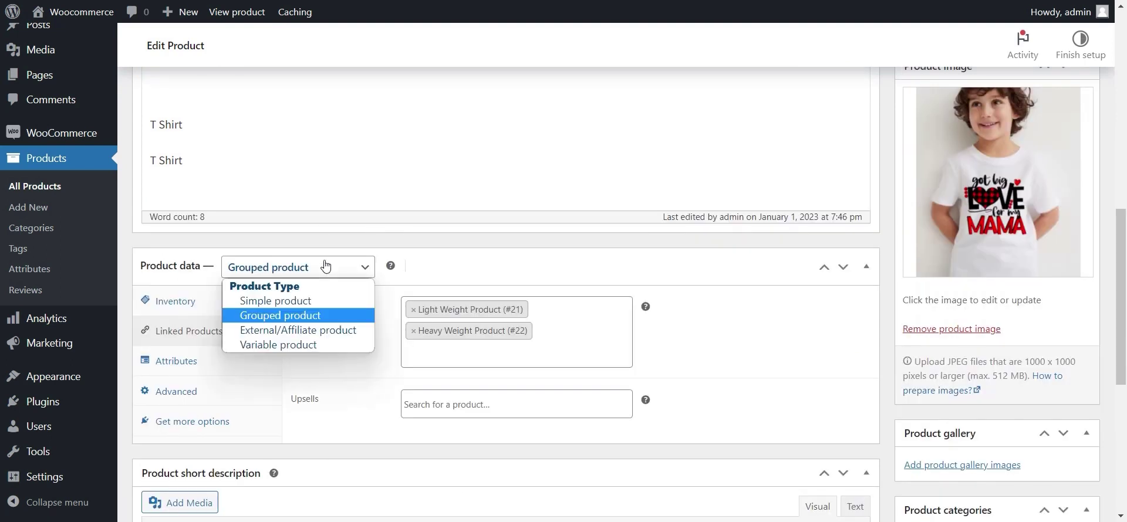
left_click(309, 331)
scroll(376, 289, "down", 3)
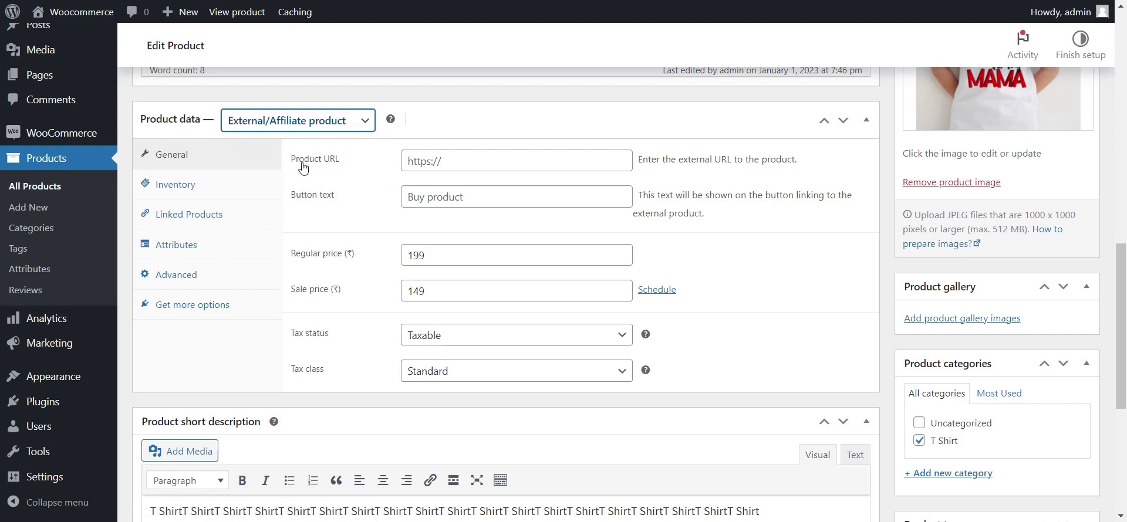
Step: Examine the external product's general fields: product URL, button text, regular price and sale price
left_click_drag(310, 159, 338, 165)
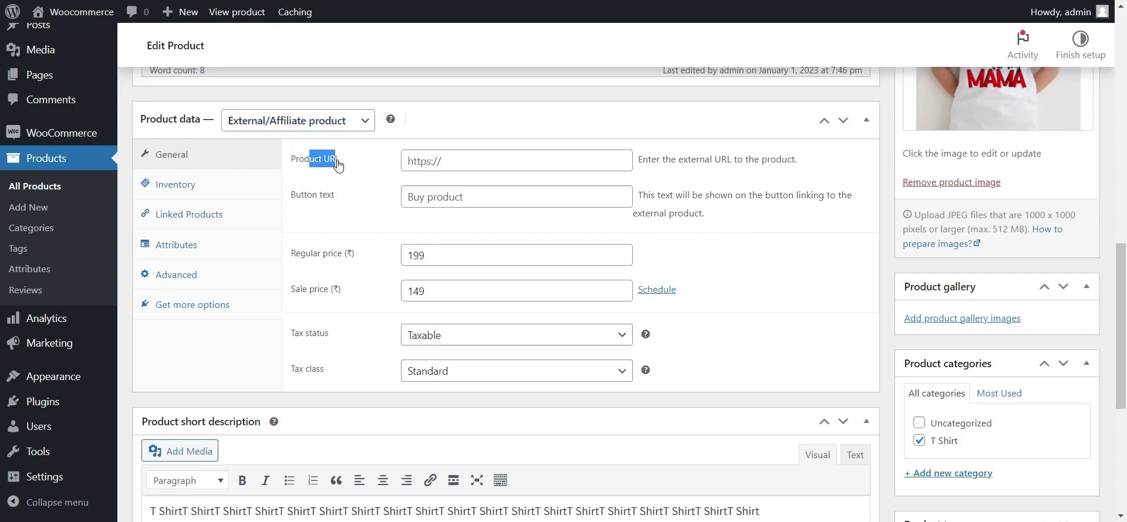
left_click(460, 160)
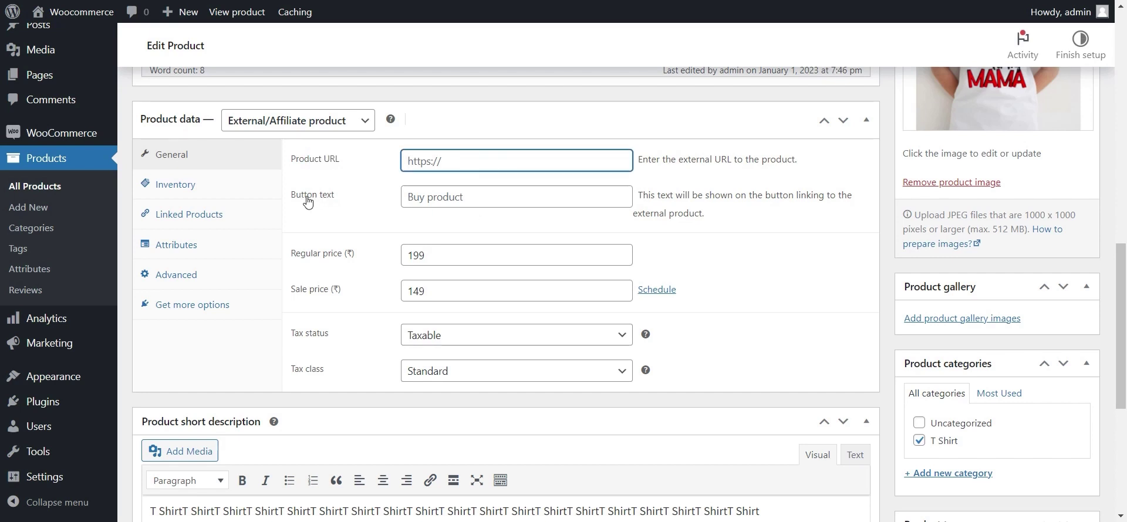
left_click(438, 194)
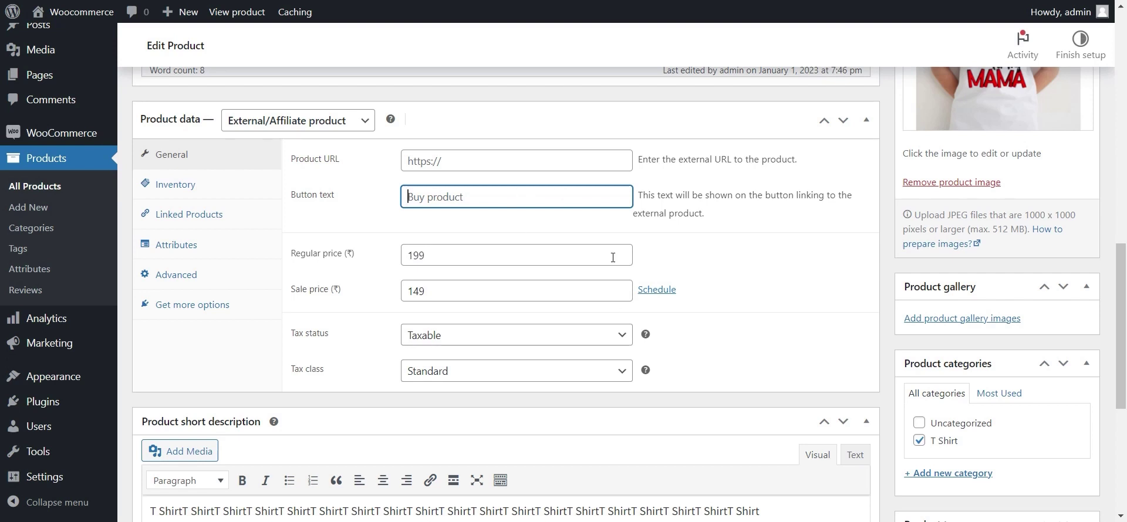
double_click(405, 256)
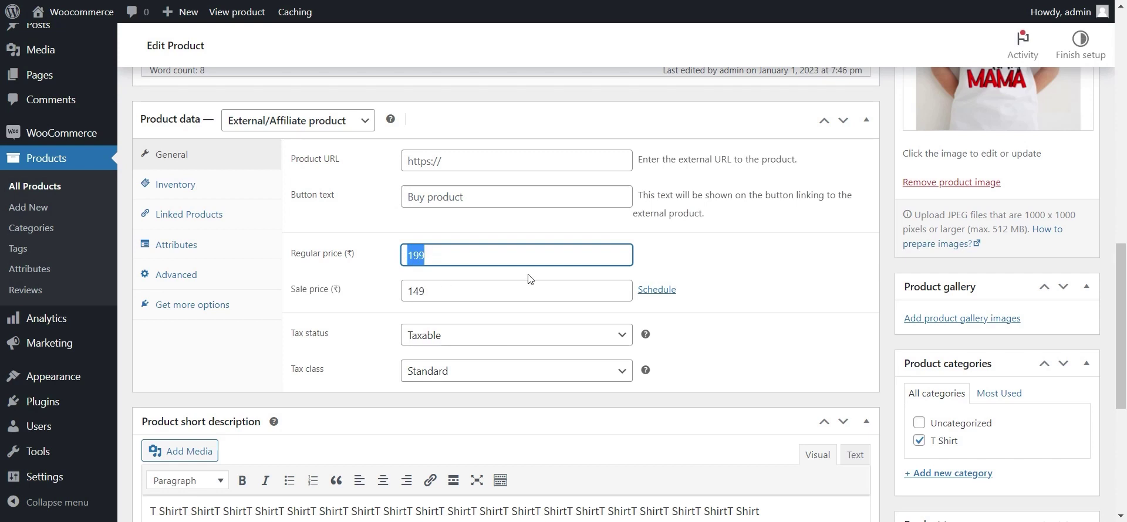
double_click(420, 291)
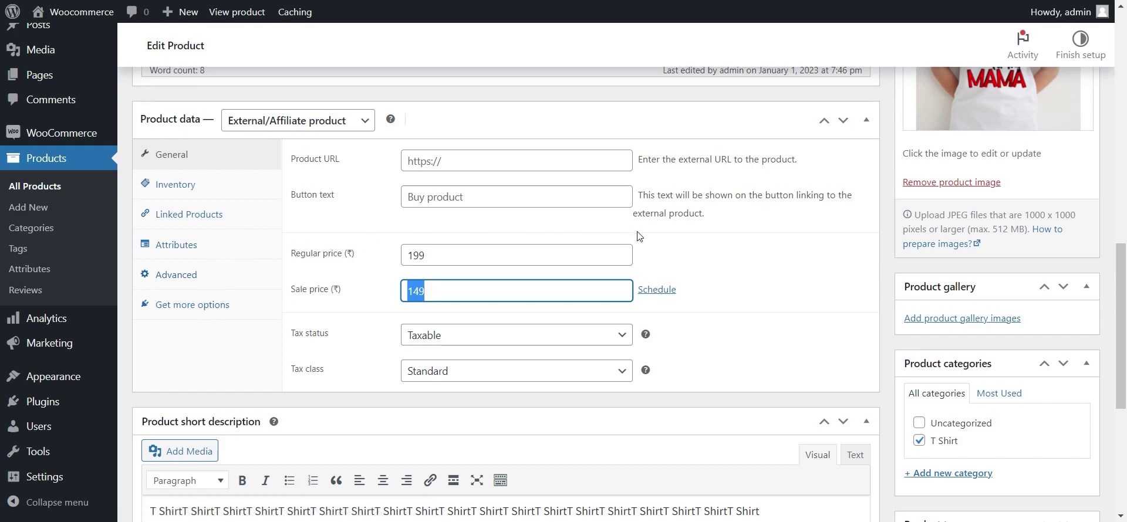
Step: Change the T Shirt's product type to Variable product
scroll(420, 156, "up", 1)
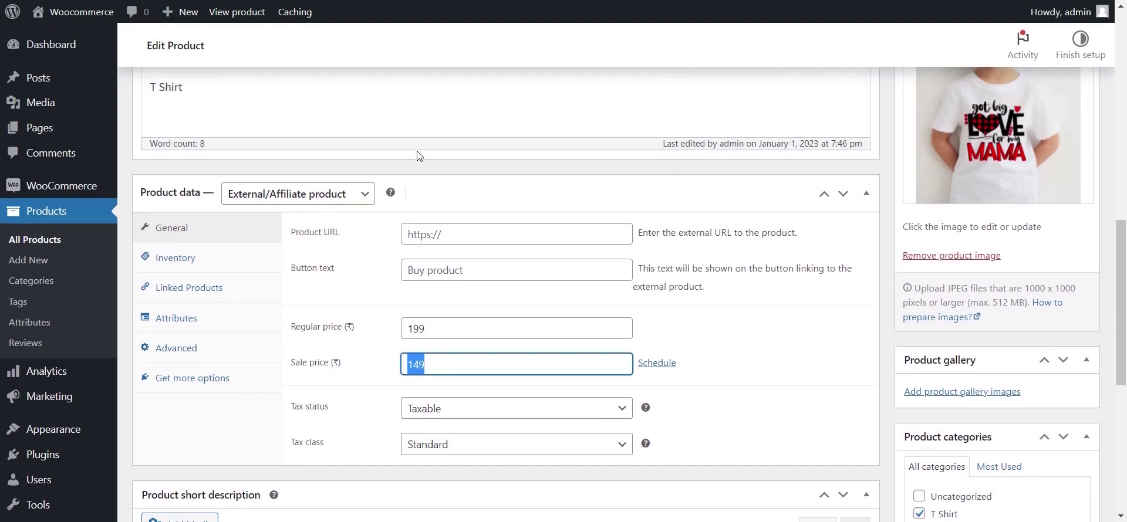
left_click(364, 196)
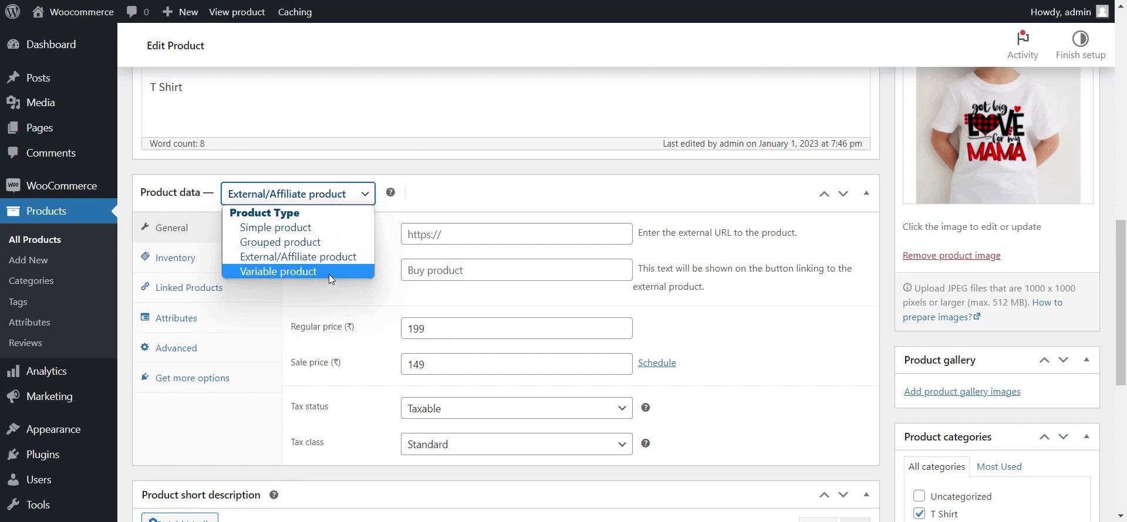
left_click(328, 274)
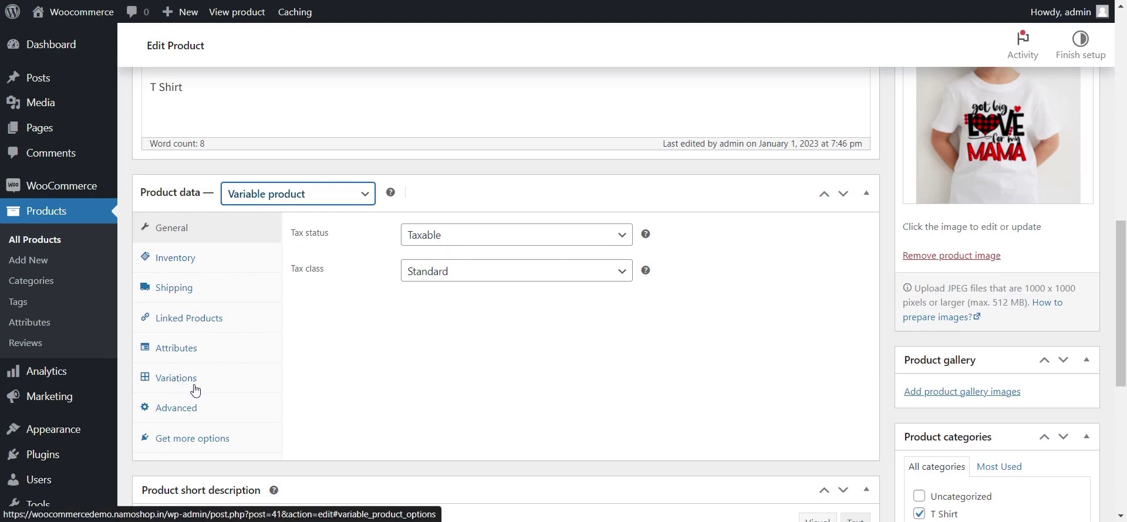
left_click(433, 328)
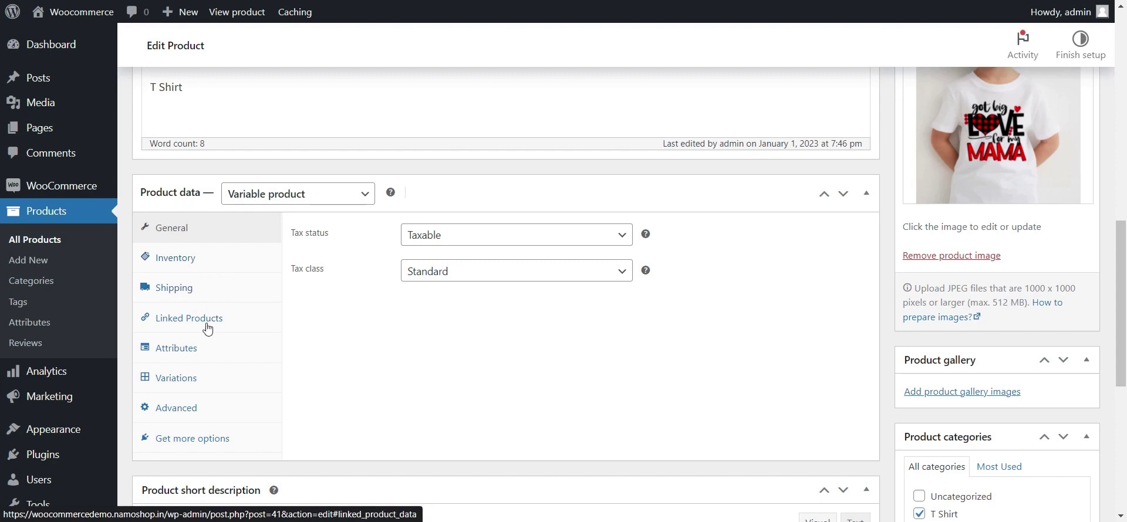
Step: Check the variations settings of the variable T Shirt product
scroll(219, 317, "down", 3)
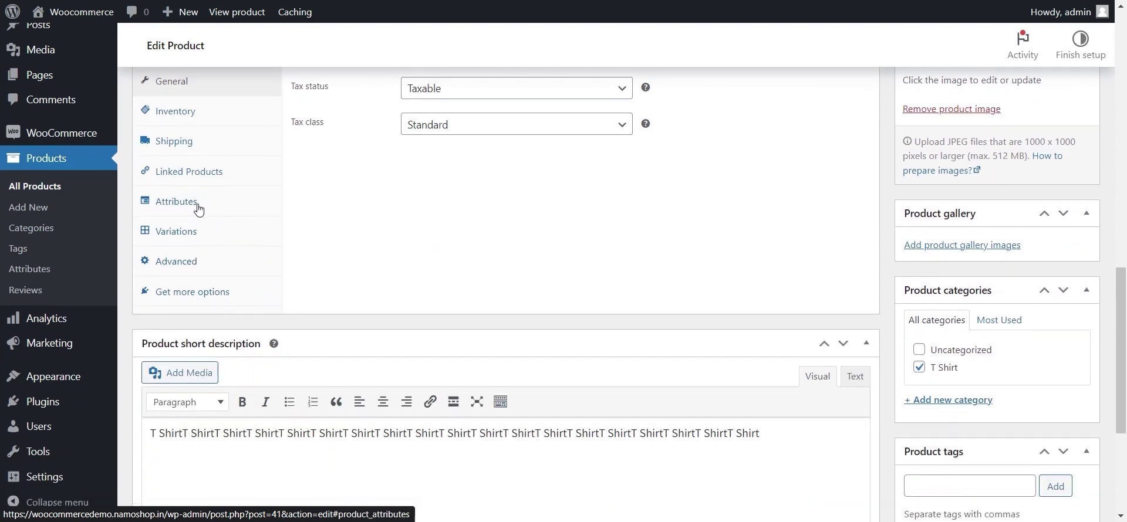
left_click(190, 238)
scroll(465, 241, "up", 1)
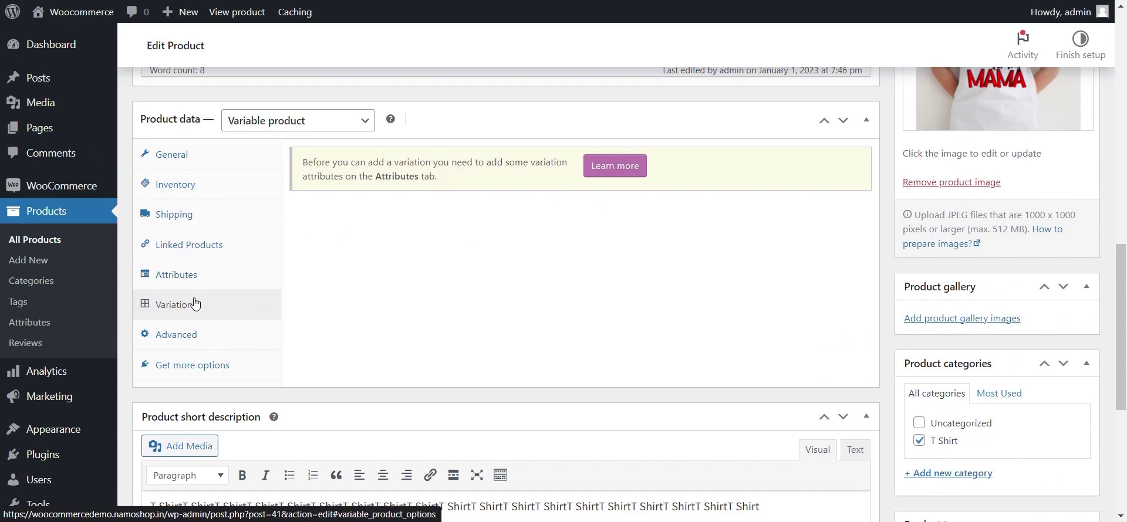
Step: Add a blank custom product attribute to the T Shirt's attributes
left_click(194, 278)
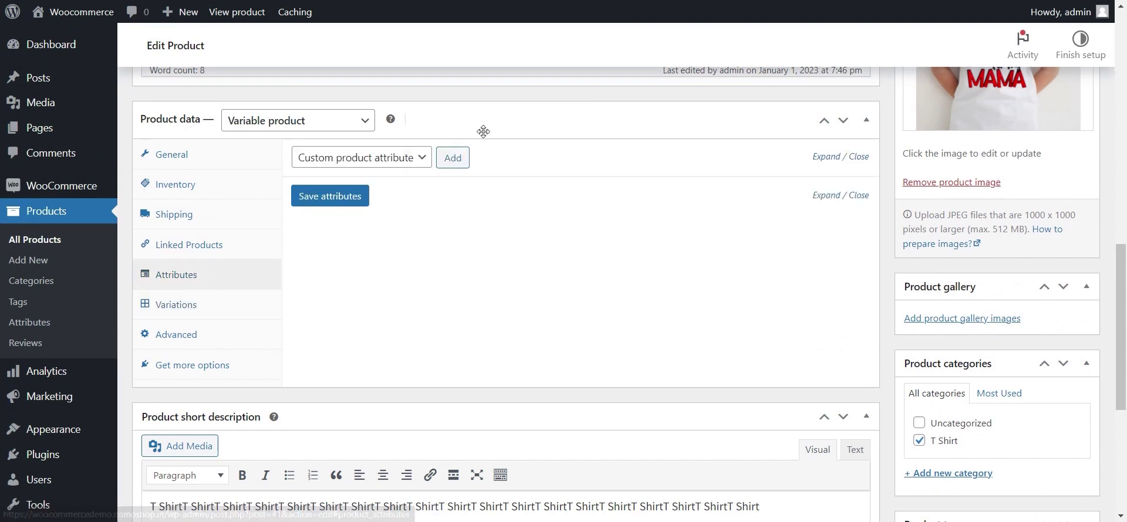
left_click(453, 163)
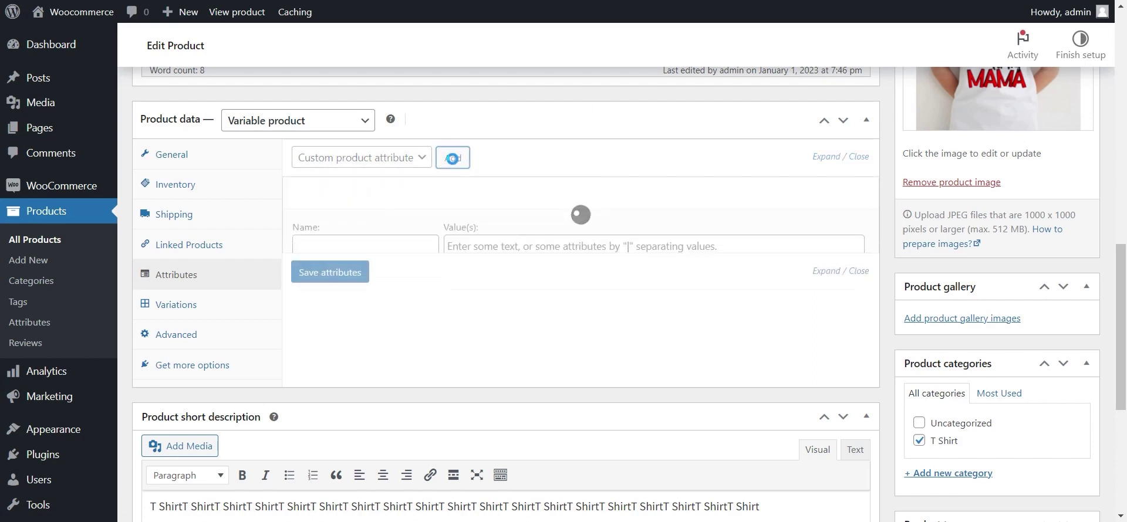
left_click(404, 248)
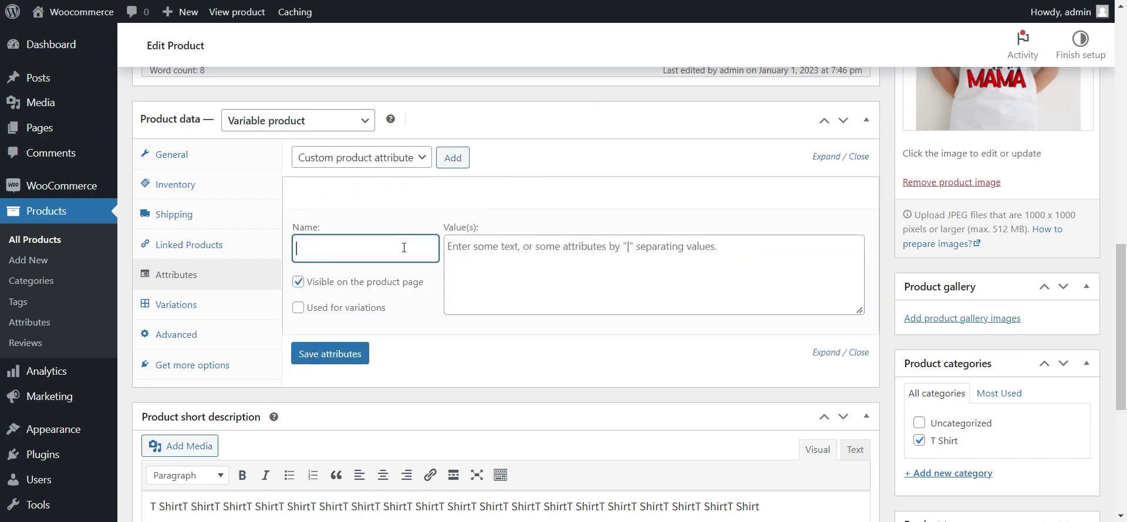
Step: Examine the available attribute choices and the custom attribute's name and values fields
left_click(420, 158)
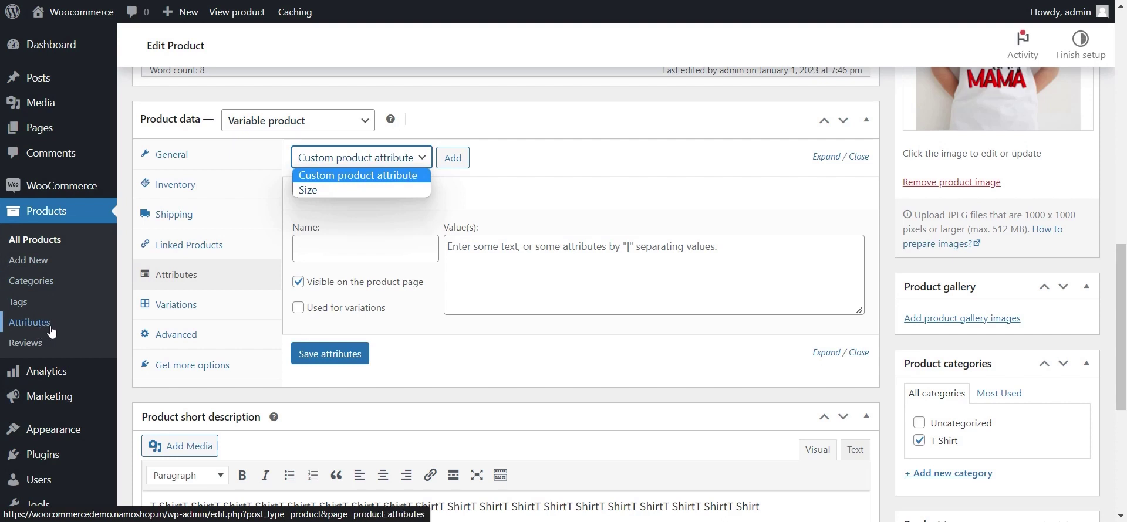
left_click(470, 172)
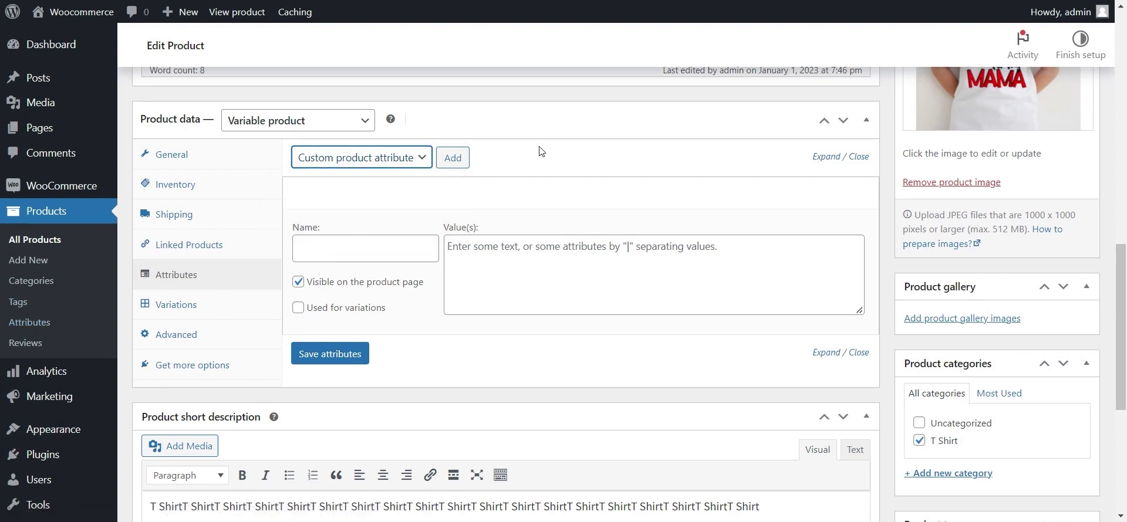
left_click(424, 160)
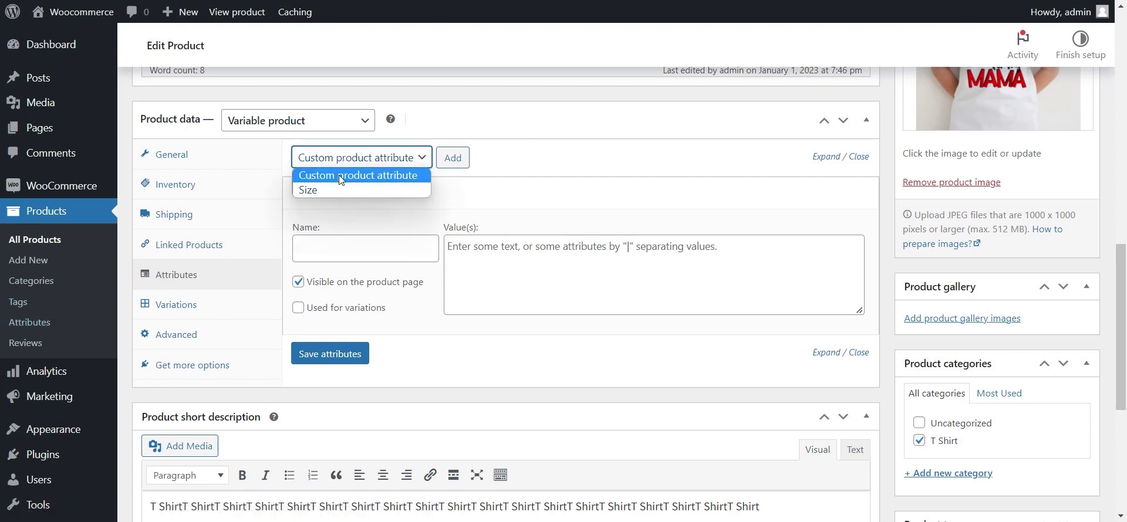
left_click(333, 244)
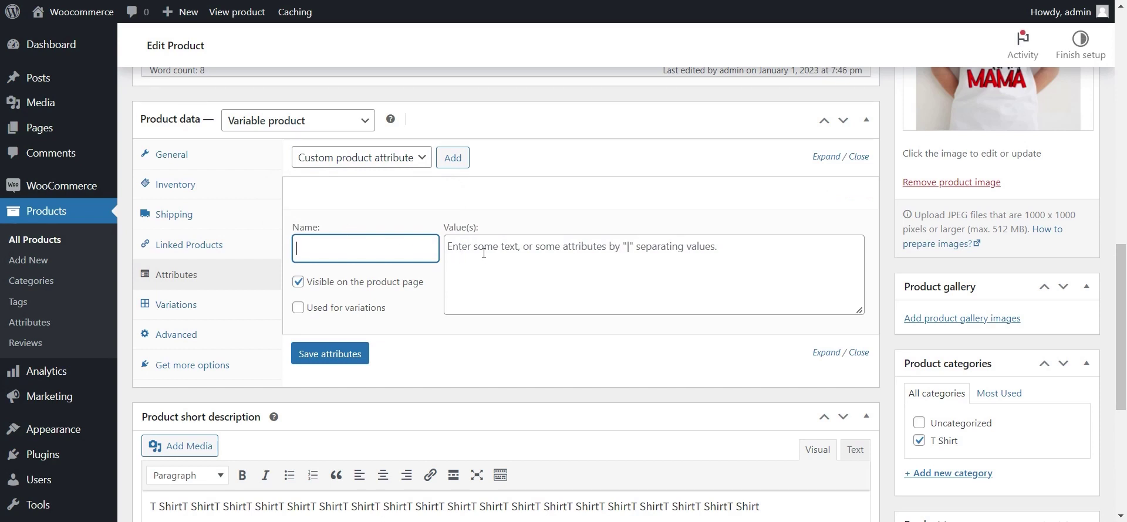
left_click(565, 250)
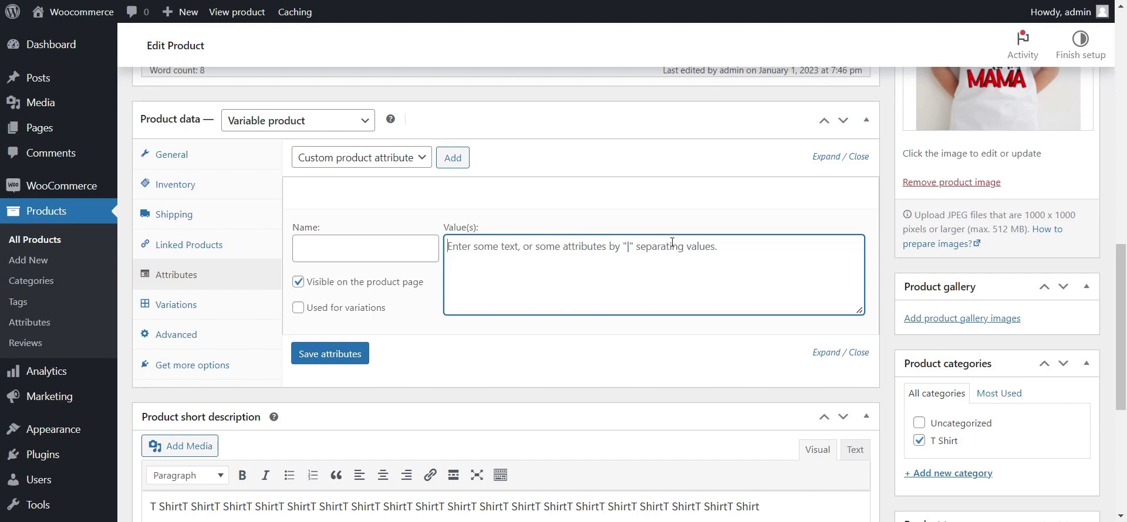
Step: Add the existing Size attribute to the T Shirt's attributes
left_click(424, 162)
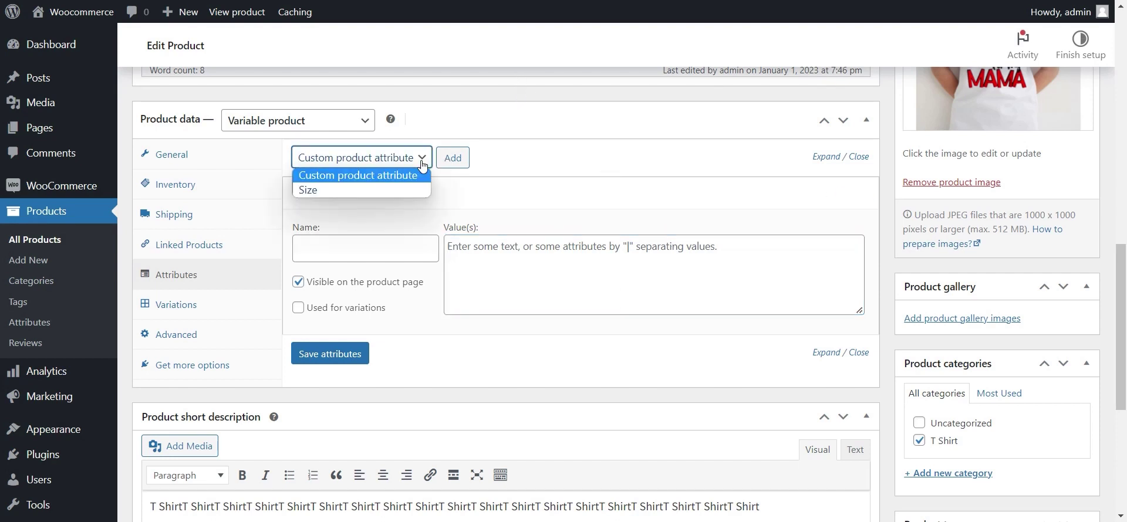
left_click(373, 192)
left_click(453, 158)
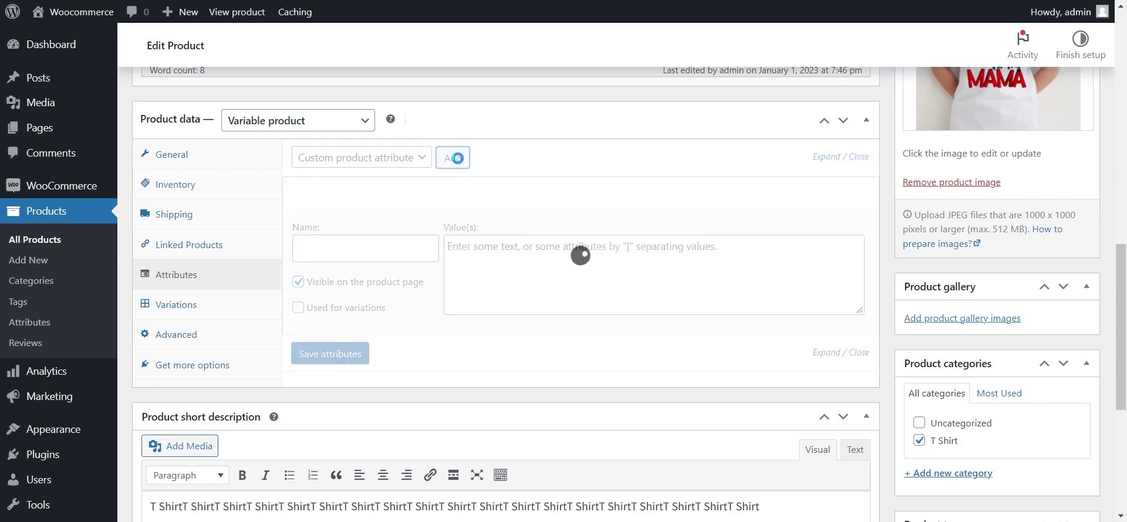
scroll(506, 232, "down", 1)
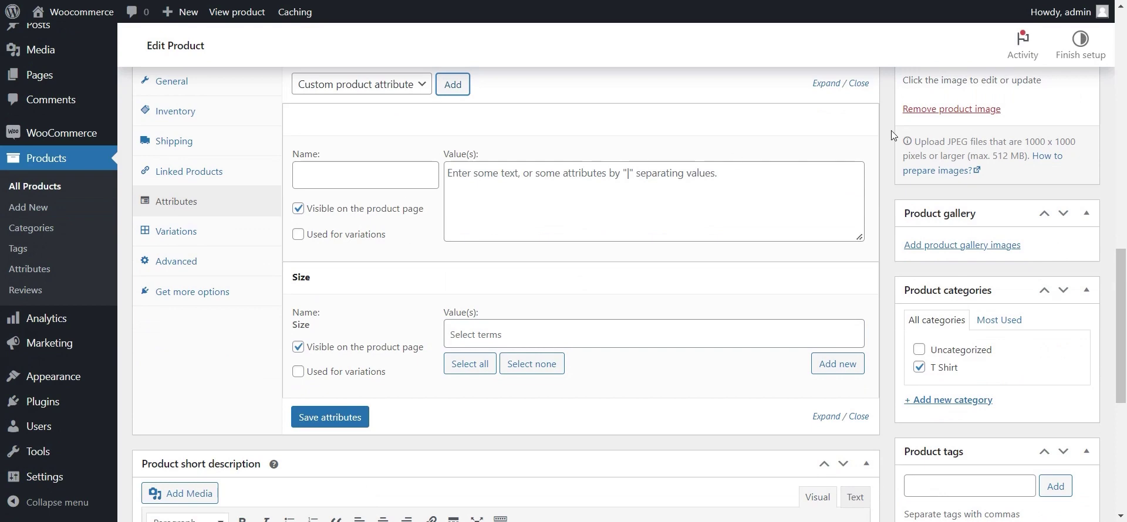
scroll(891, 131, "down", 2)
scroll(851, 146, "up", 2)
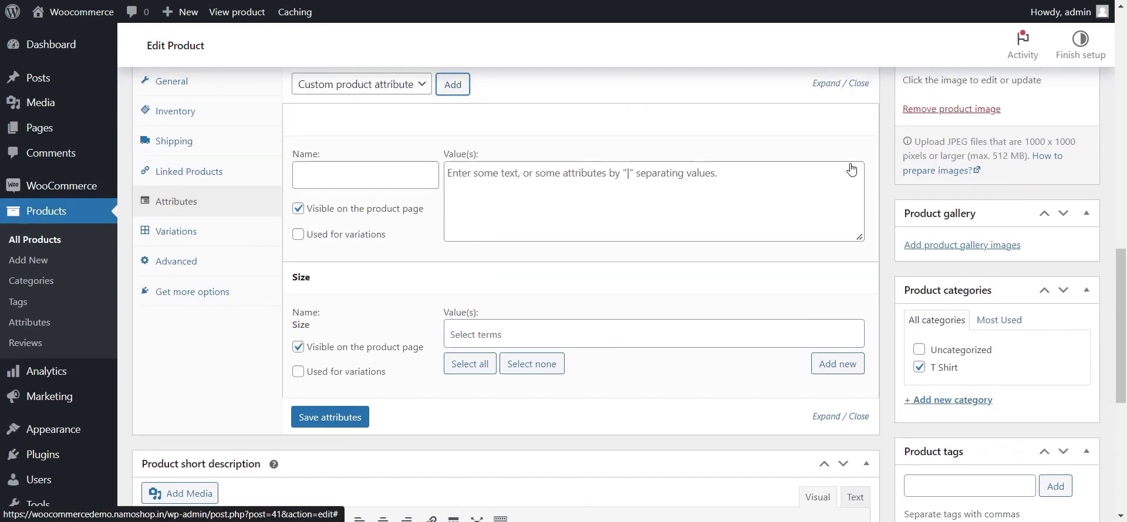
Step: Remove the blank custom product attribute from the T Shirt's attributes
left_click(848, 122)
left_click(621, 44)
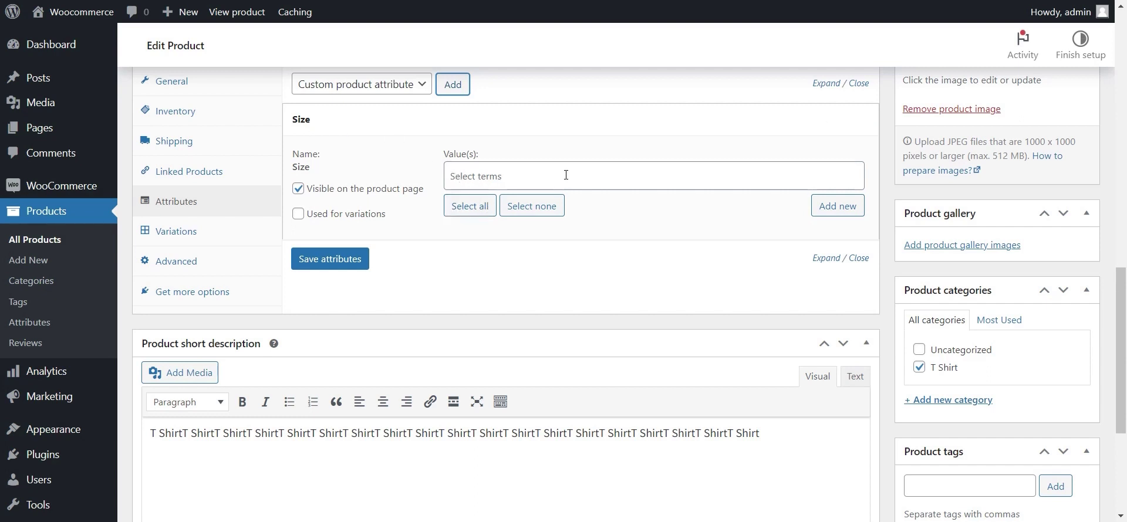
Step: Assign all available terms to the Size attribute, enable it for variations, and save the attributes
left_click(476, 206)
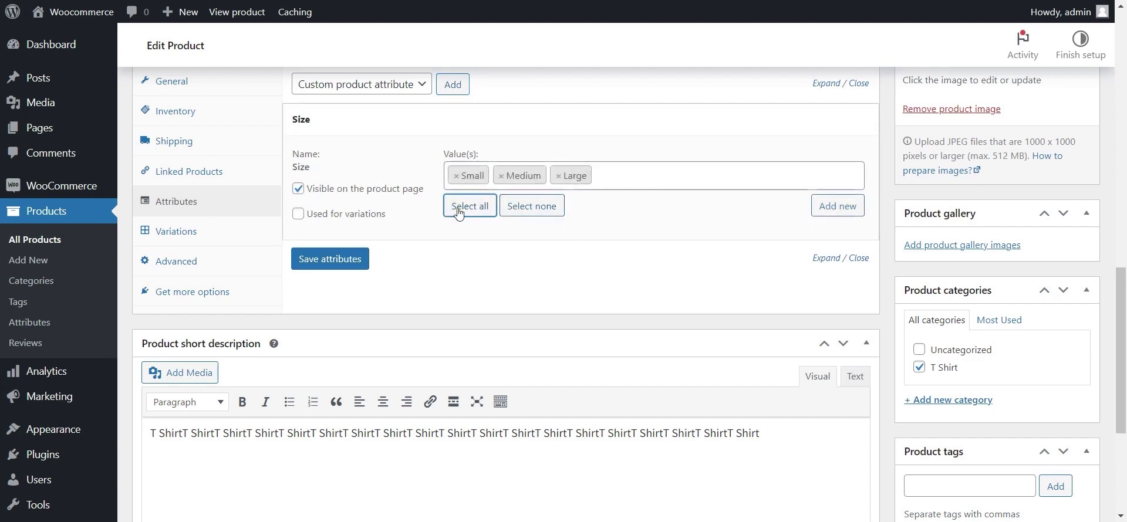
scroll(349, 215, "up", 1)
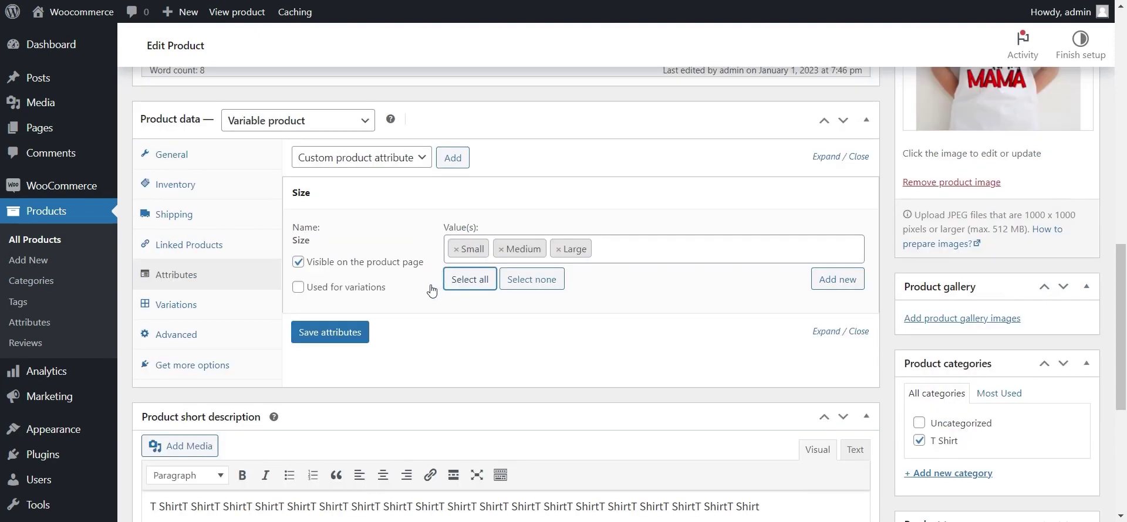
left_click(299, 289)
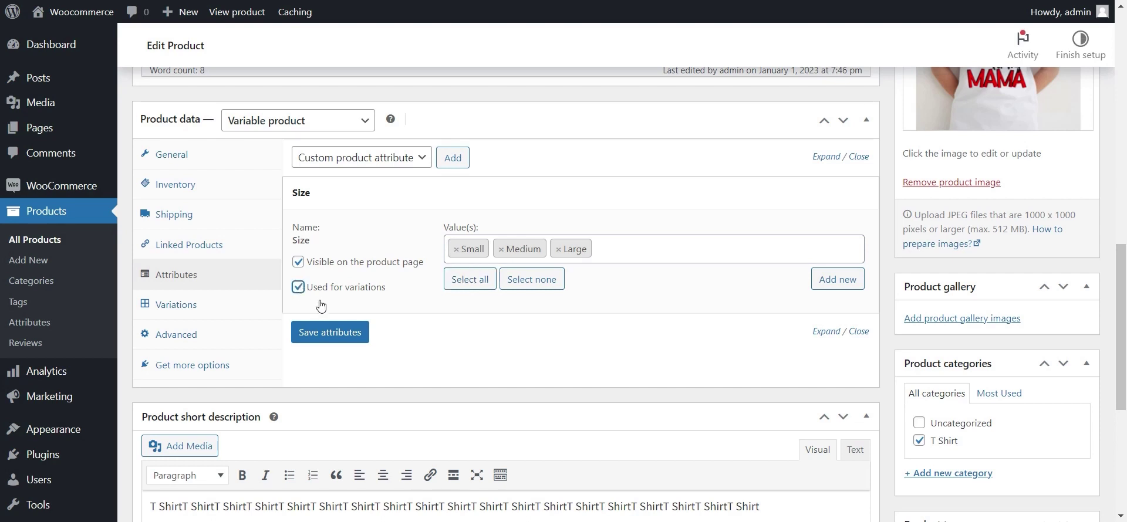
left_click(330, 333)
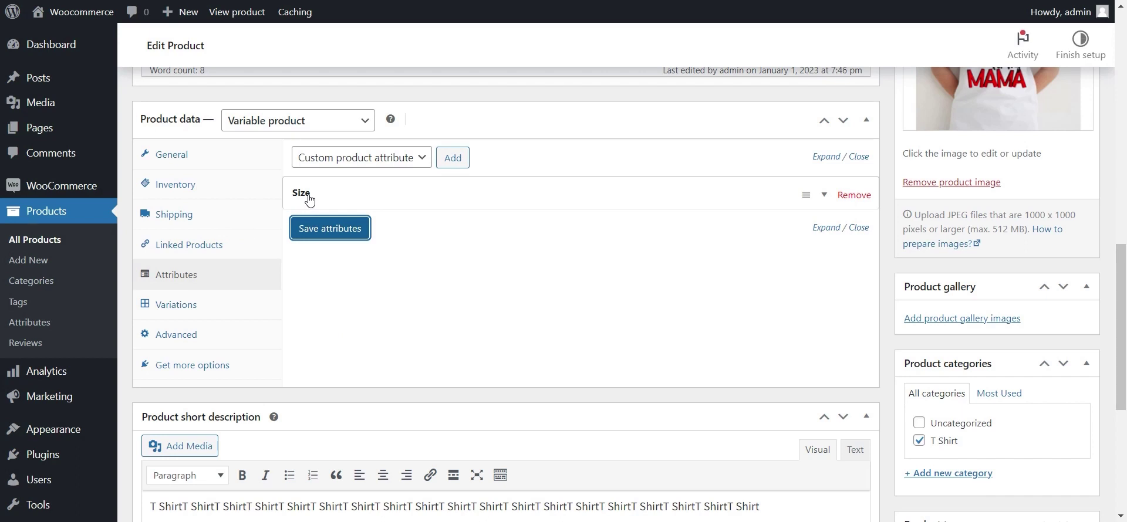
Step: Create variations from all attributes for the T Shirt product
left_click(198, 315)
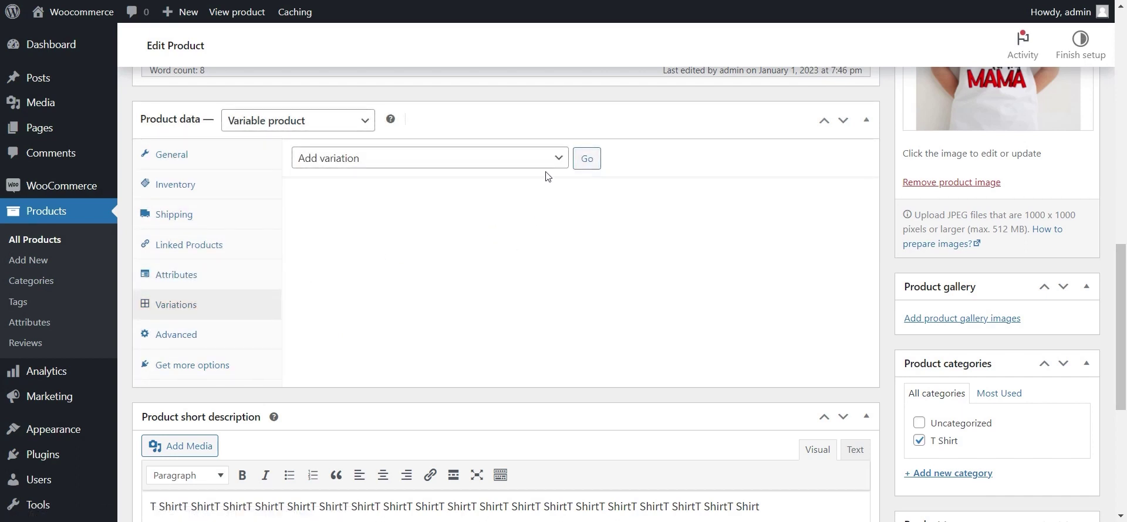
left_click(558, 157)
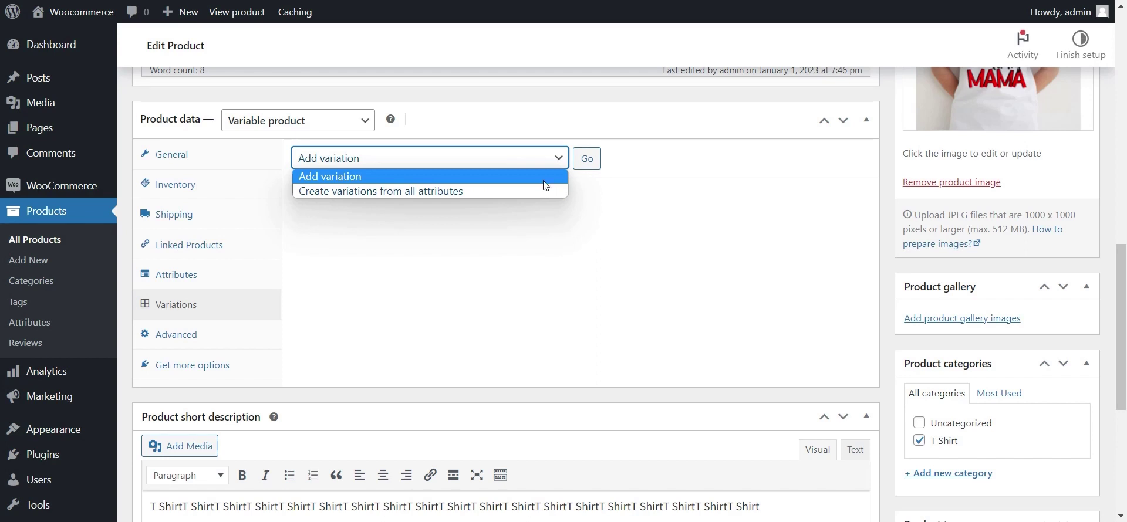
left_click(384, 189)
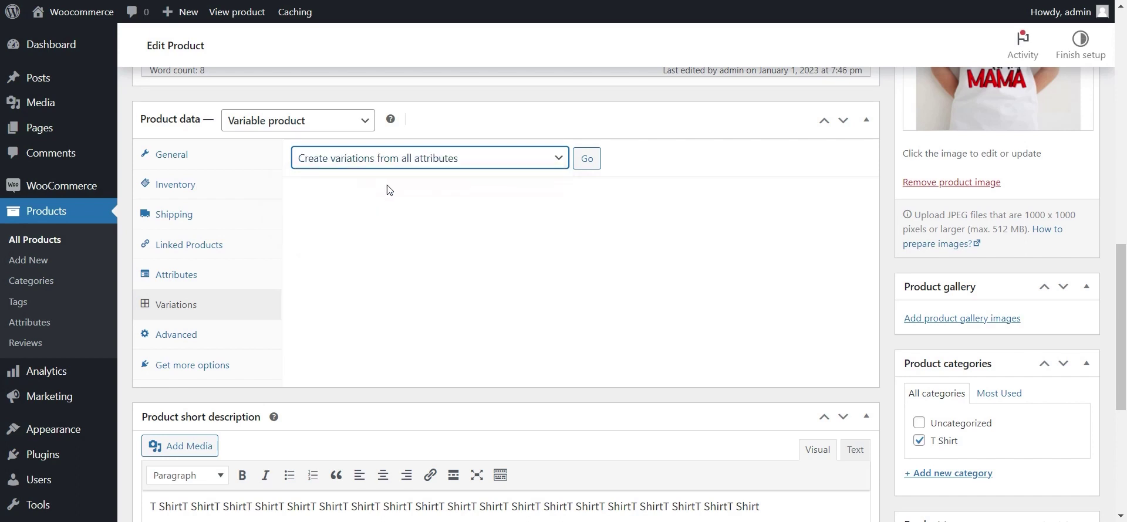
left_click(578, 167)
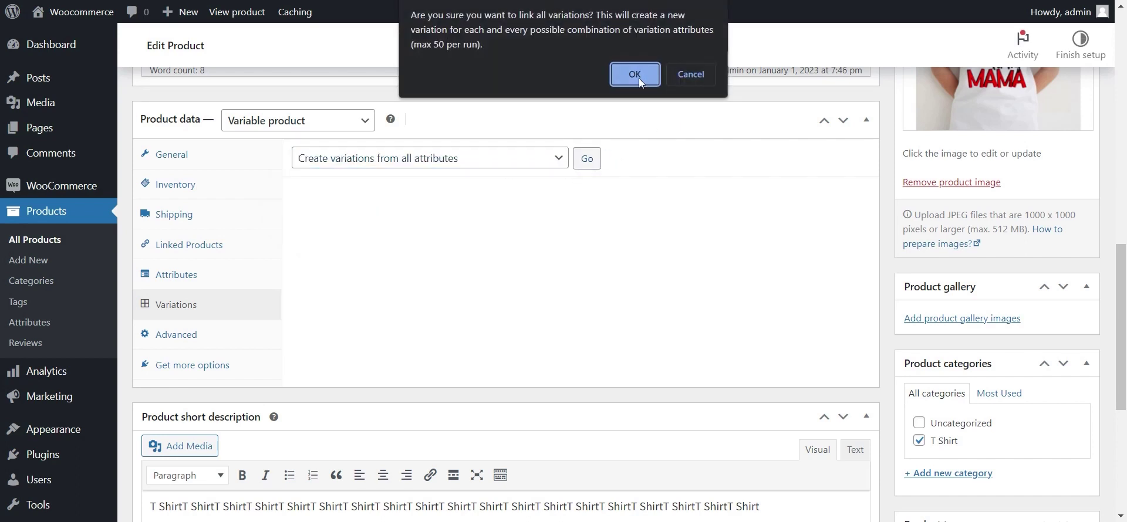
left_click(636, 75)
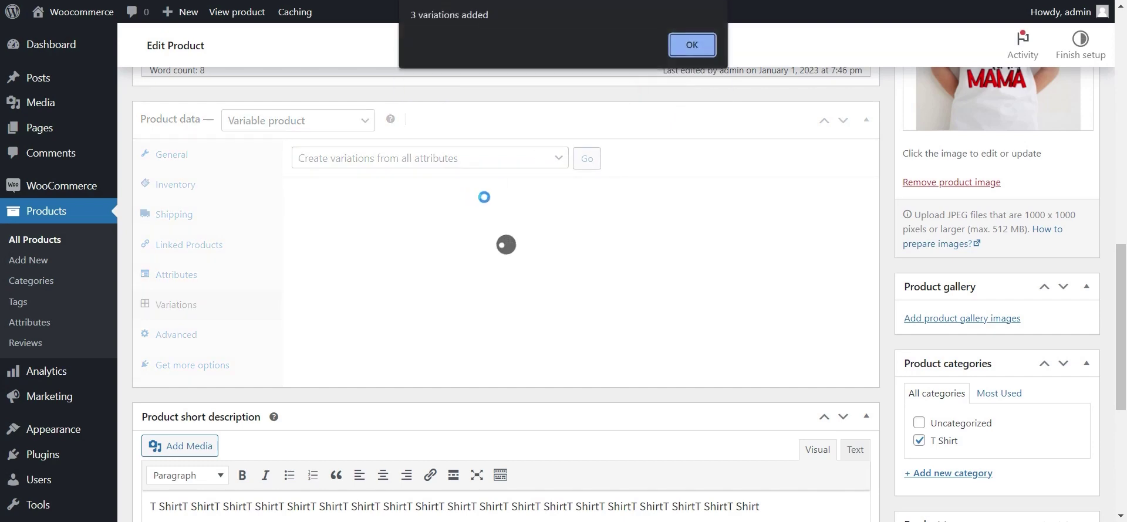
left_click(692, 45)
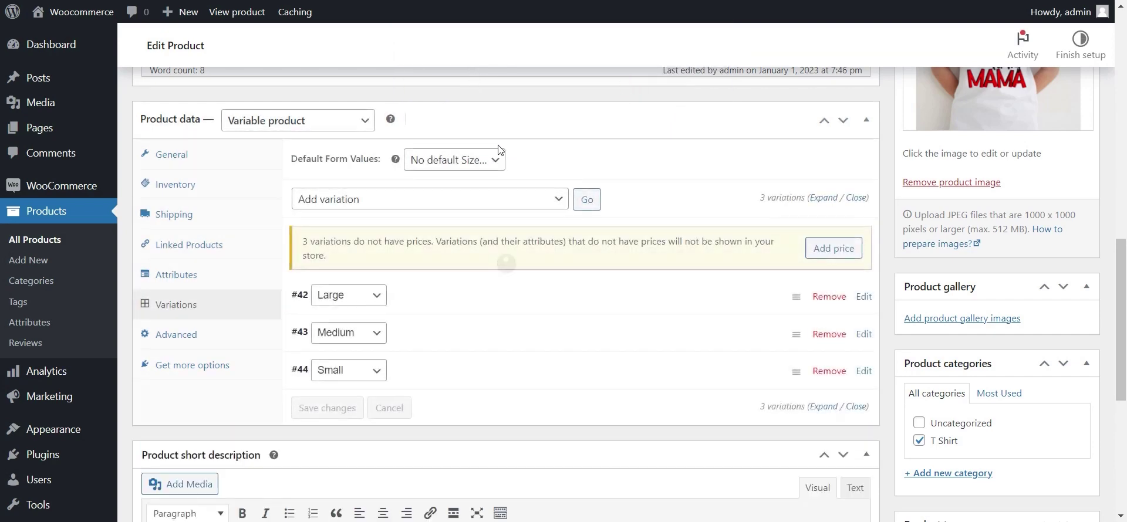
Step: Expand the Small variation and examine its size choices, image upload, pricing and shipping fields
scroll(369, 210, "down", 1)
scroll(368, 210, "down", 2)
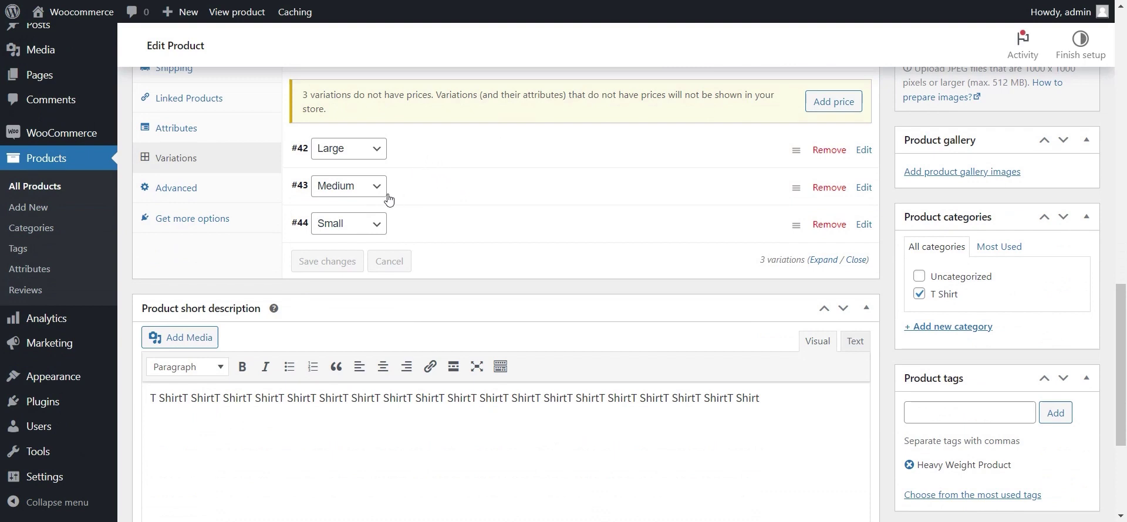
left_click(435, 226)
scroll(449, 225, "down", 2)
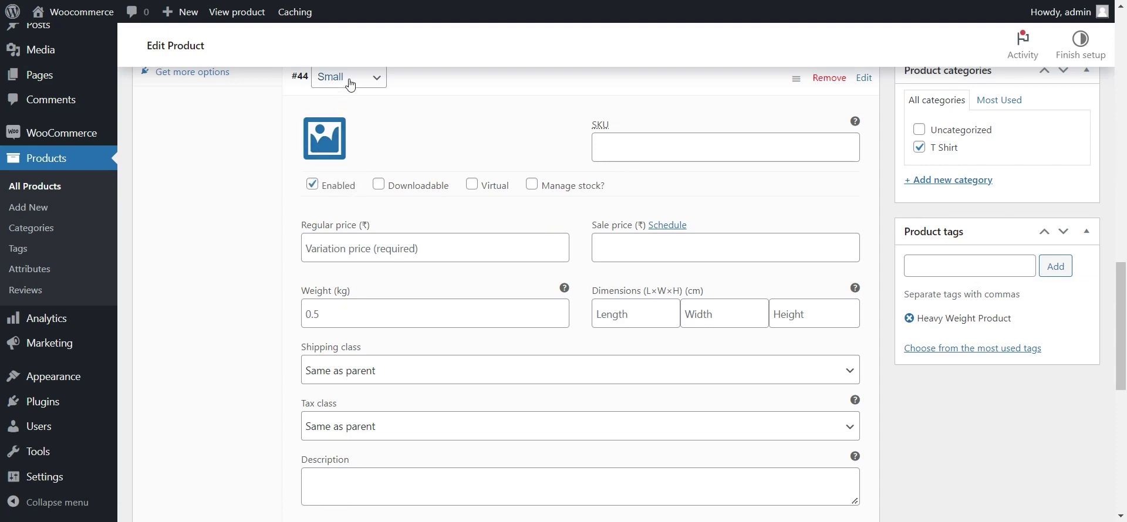
scroll(369, 176, "up", 3)
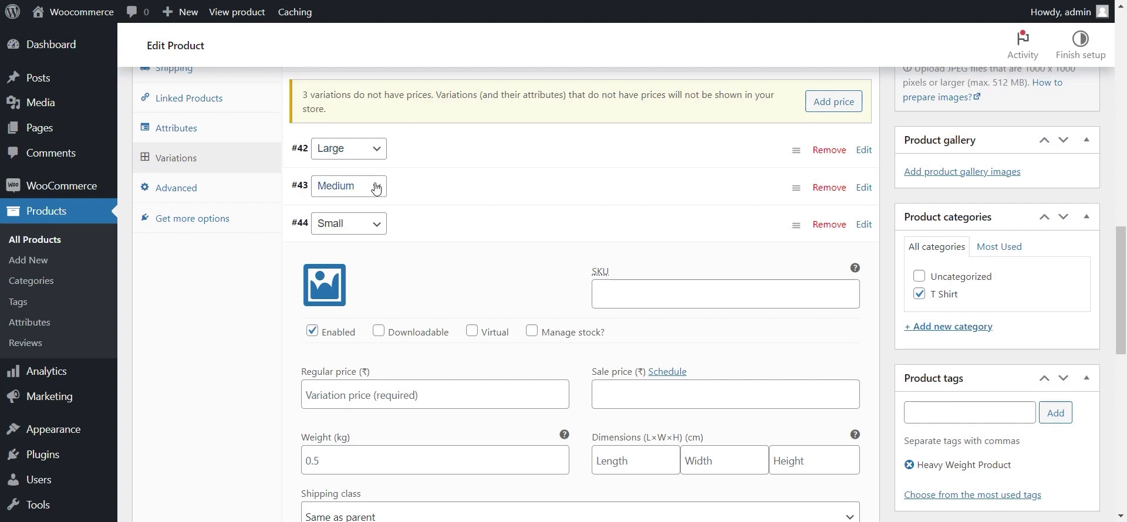
left_click(361, 223)
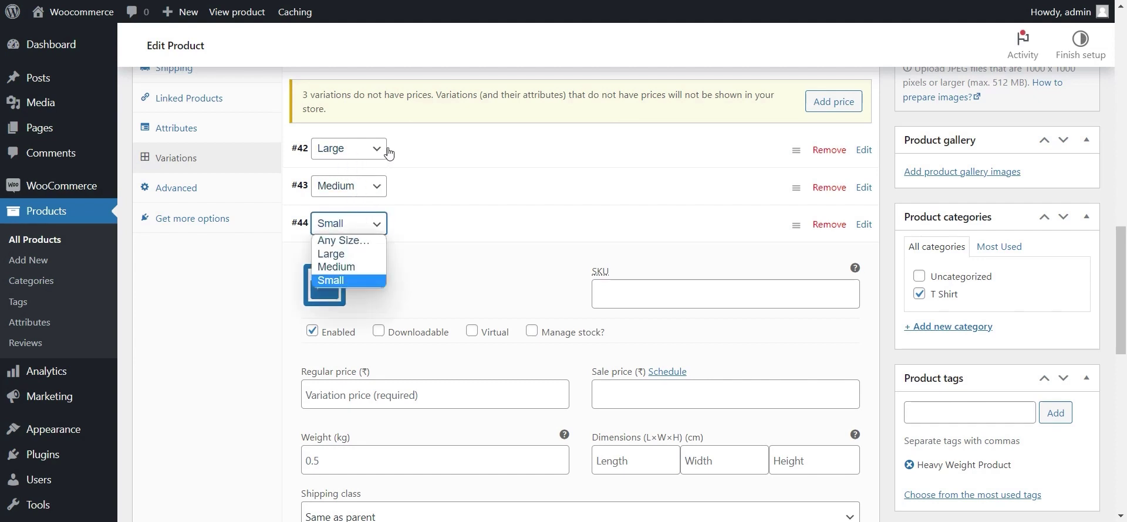
left_click(269, 270)
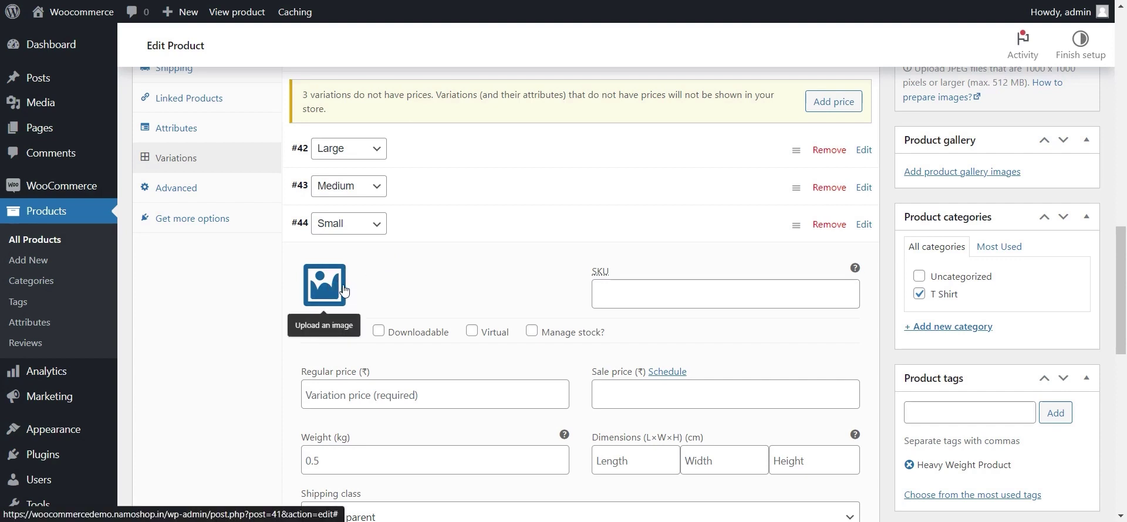
scroll(385, 307, "down", 1)
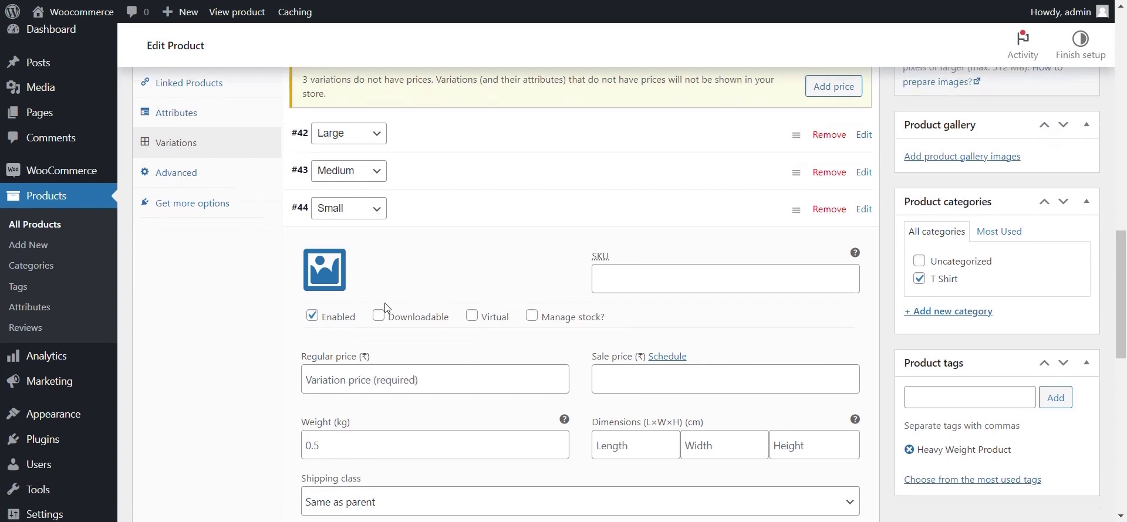
scroll(385, 307, "down", 2)
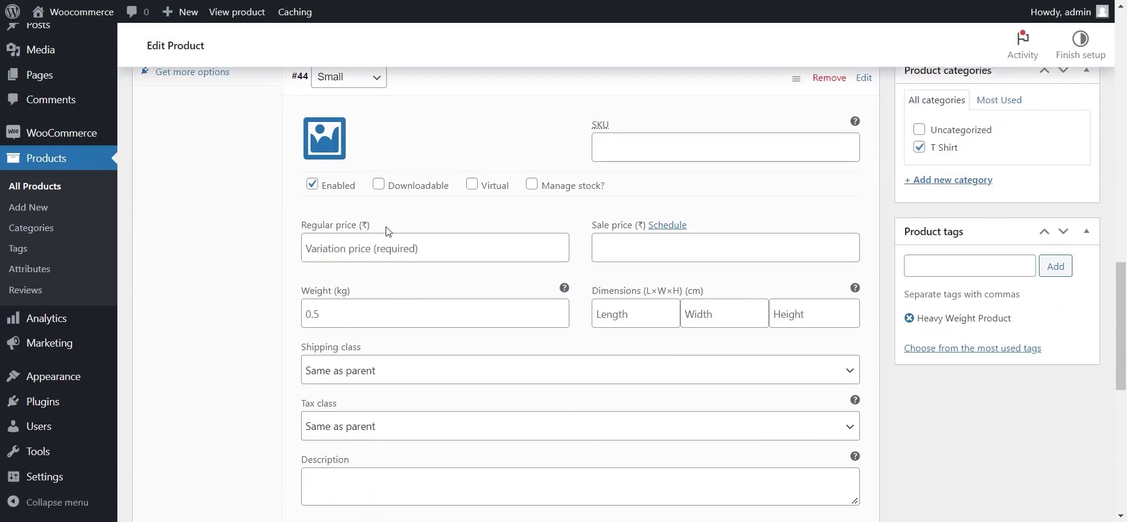
Step: Try enabling stock management for the Small variation and review its stock, weight, shipping and tax fields
left_click(532, 184)
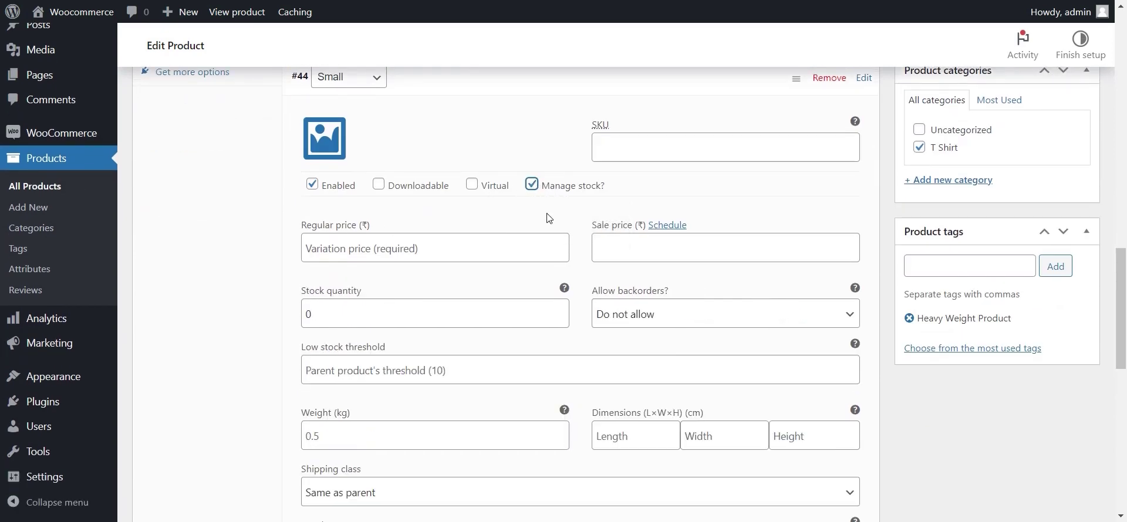
left_click(389, 250)
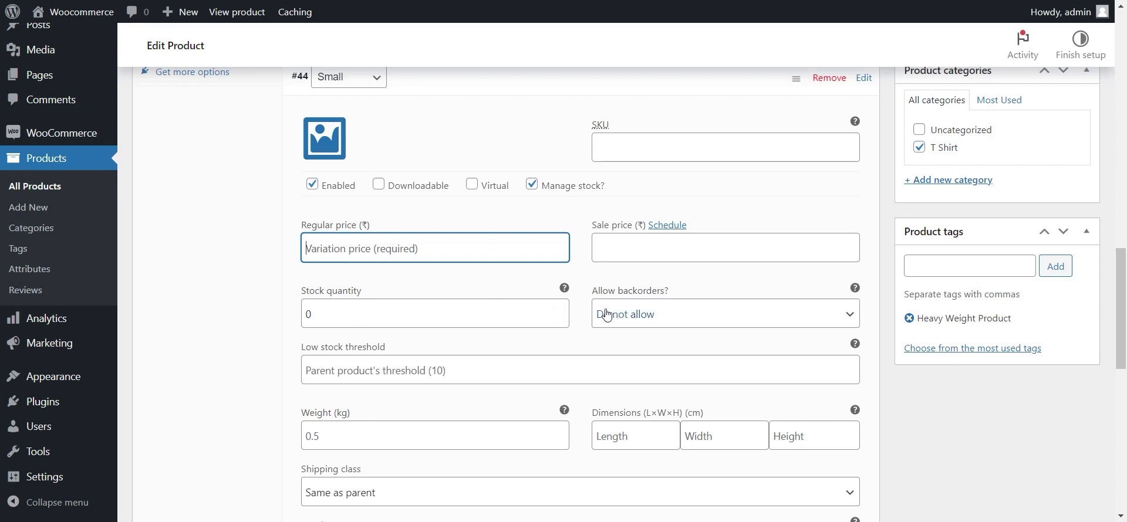
scroll(523, 317, "down", 1)
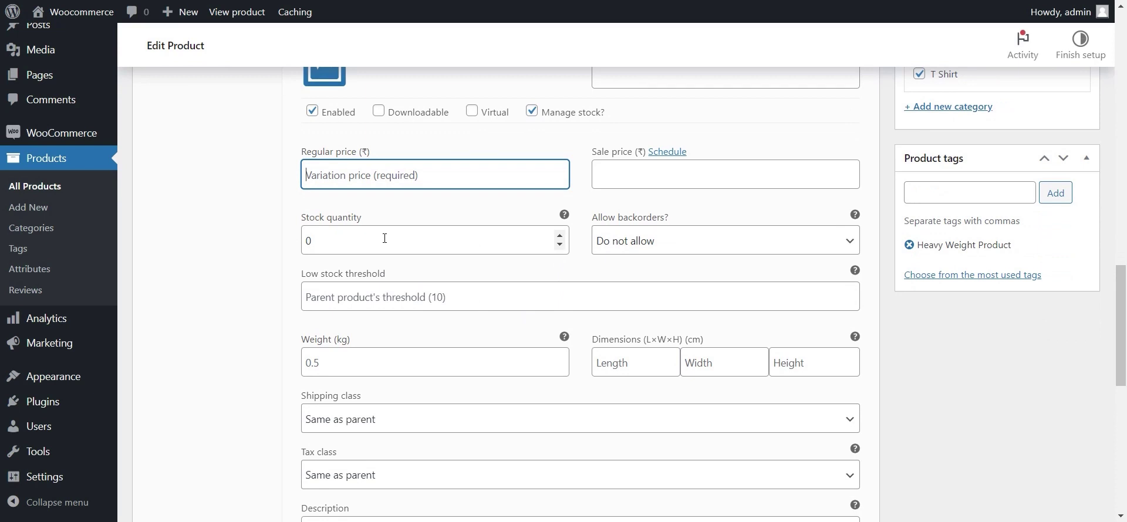
scroll(389, 241, "down", 1)
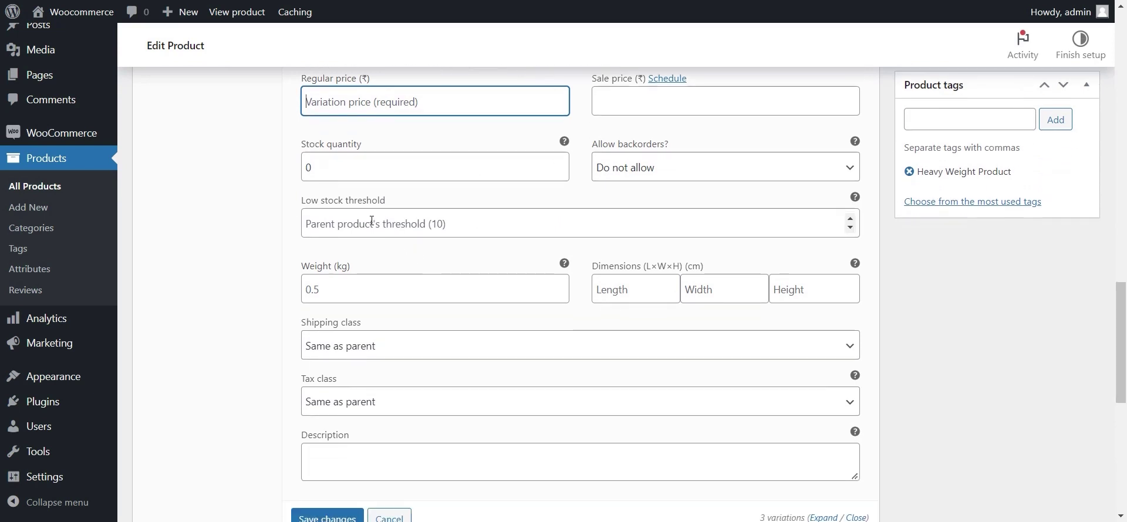
scroll(360, 281, "down", 2)
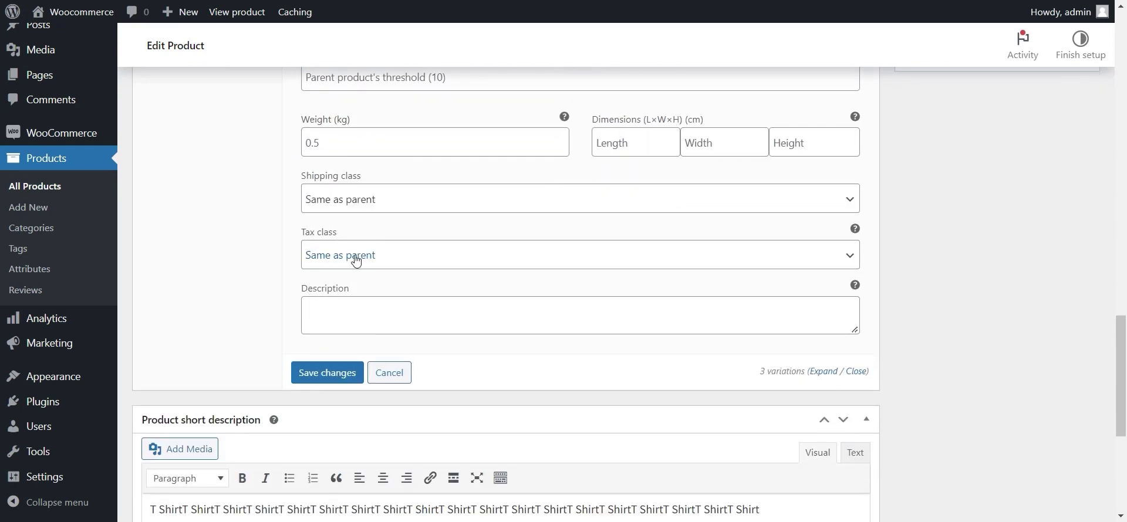
scroll(393, 270, "up", 3)
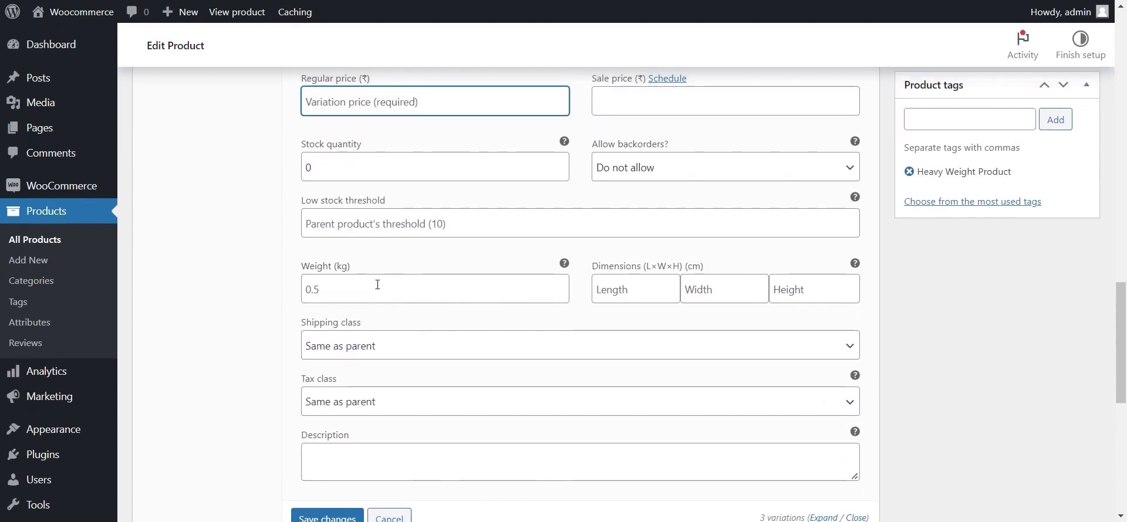
scroll(377, 283, "up", 3)
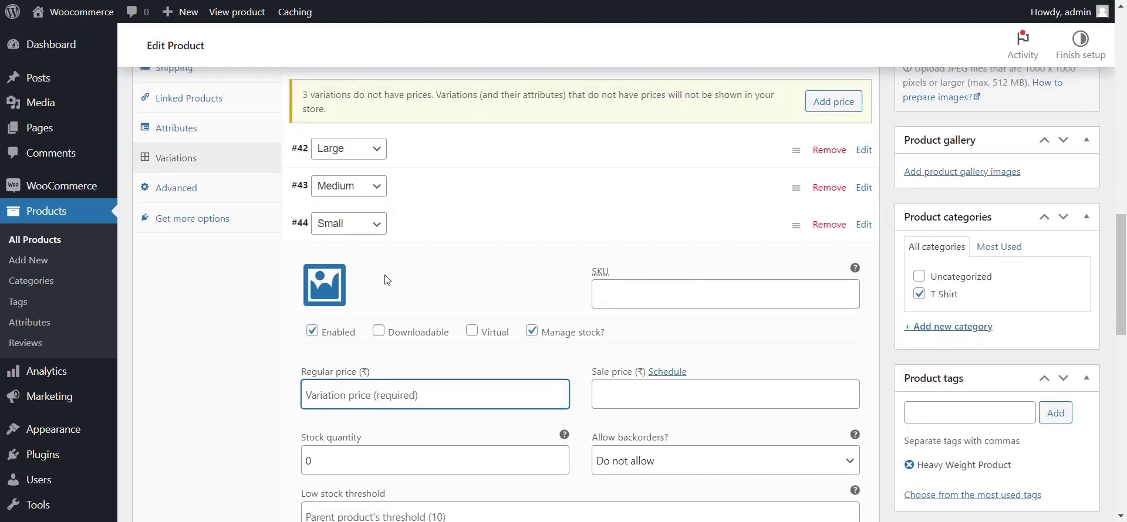
scroll(386, 280, "up", 1)
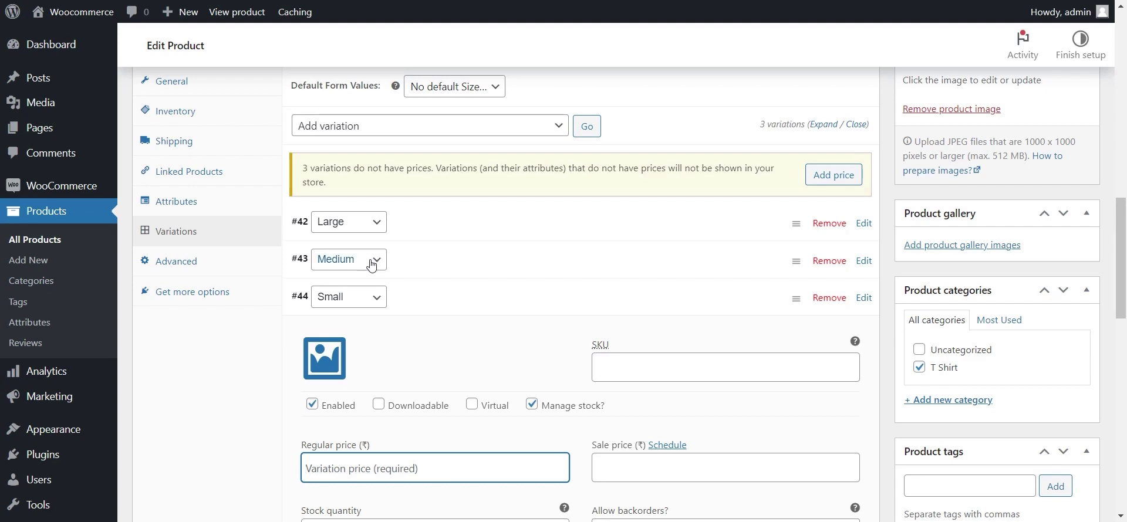
scroll(411, 273, "down", 2)
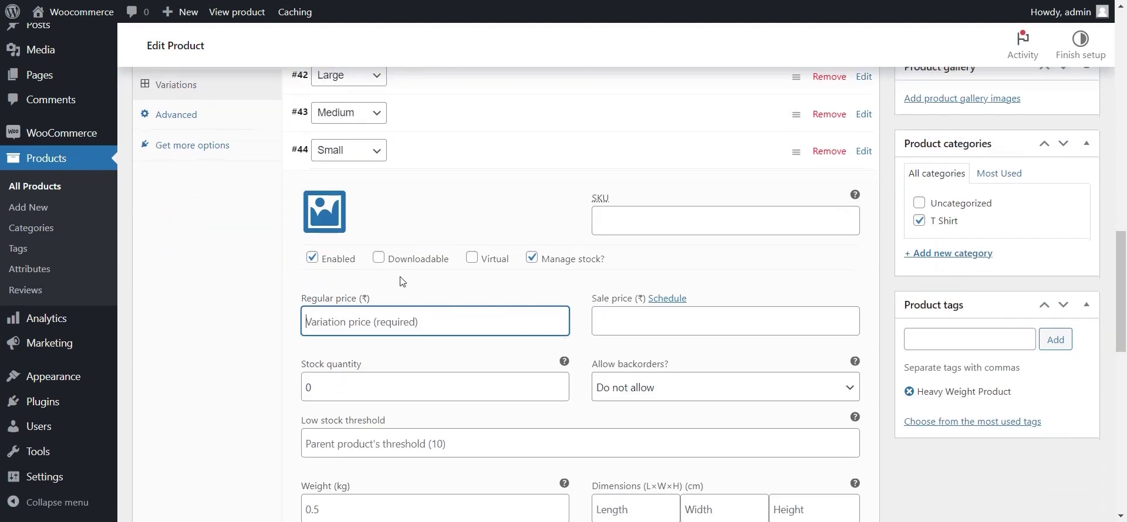
scroll(364, 282, "down", 2)
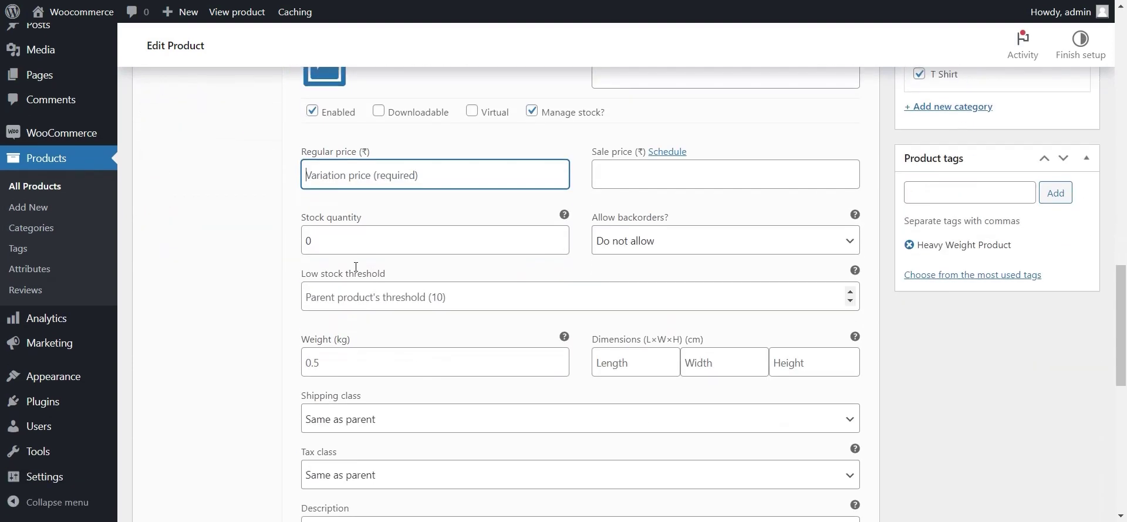
left_click(531, 112)
Step: Set the Small variation's regular price to 444
left_click(384, 172)
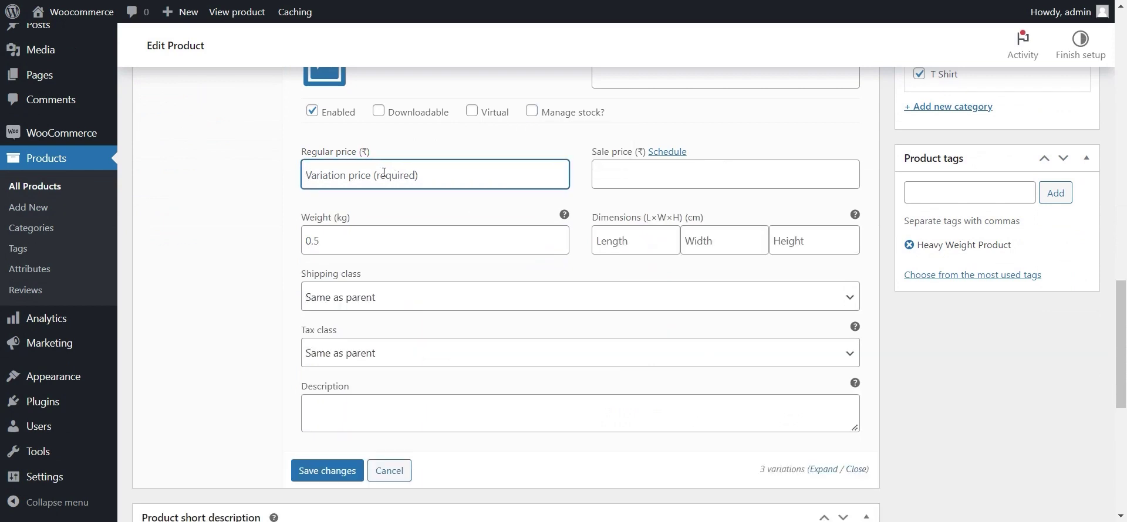
type("444")
Step: Expand the Medium variation and set its regular price to 555
scroll(415, 201, "up", 2)
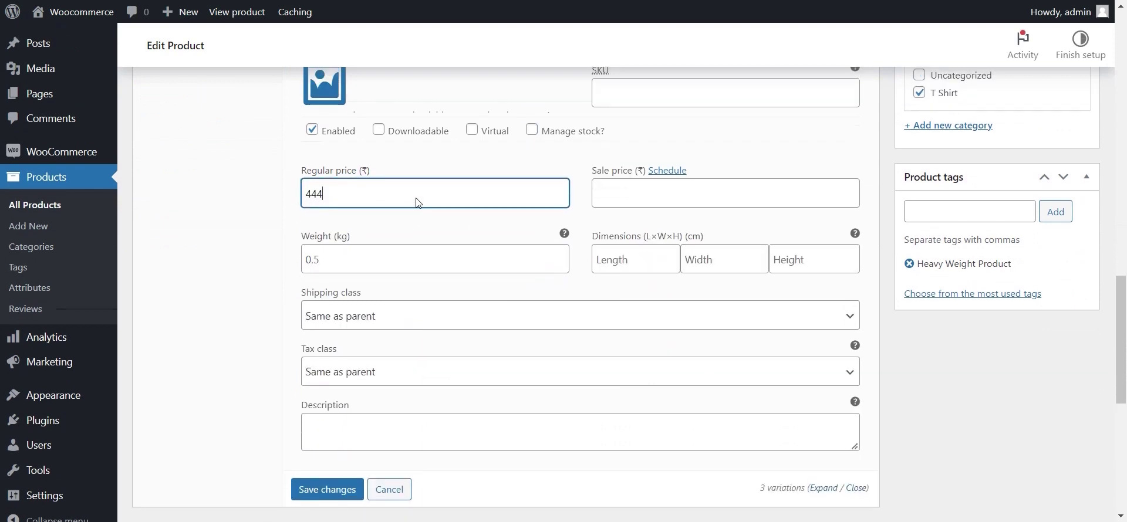
left_click(427, 113)
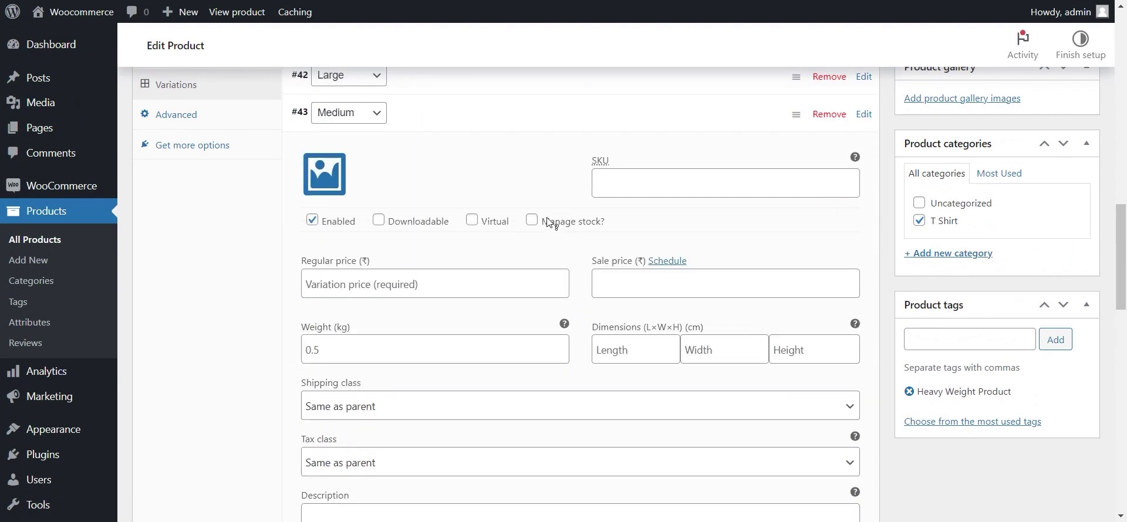
scroll(332, 260, "down", 2)
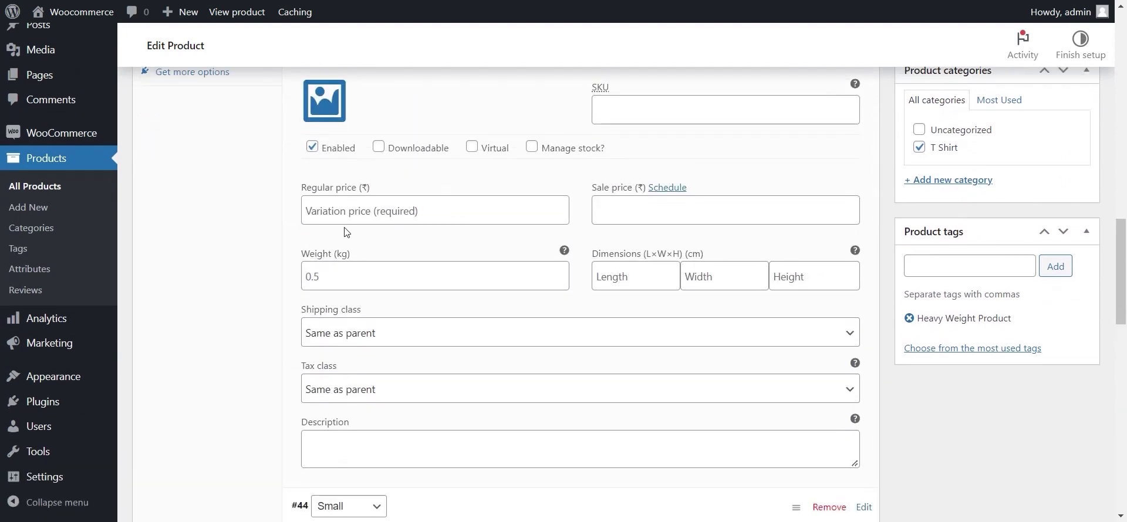
left_click(353, 210)
type("8888")
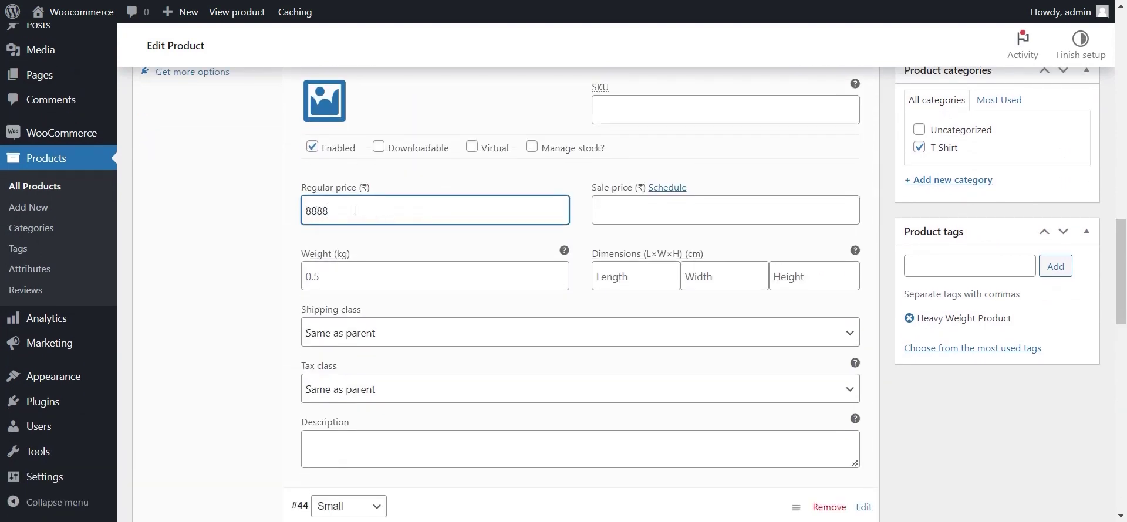
key("BackSpace")
key("BackSpace")
key("BackSpace")
key("BackSpace")
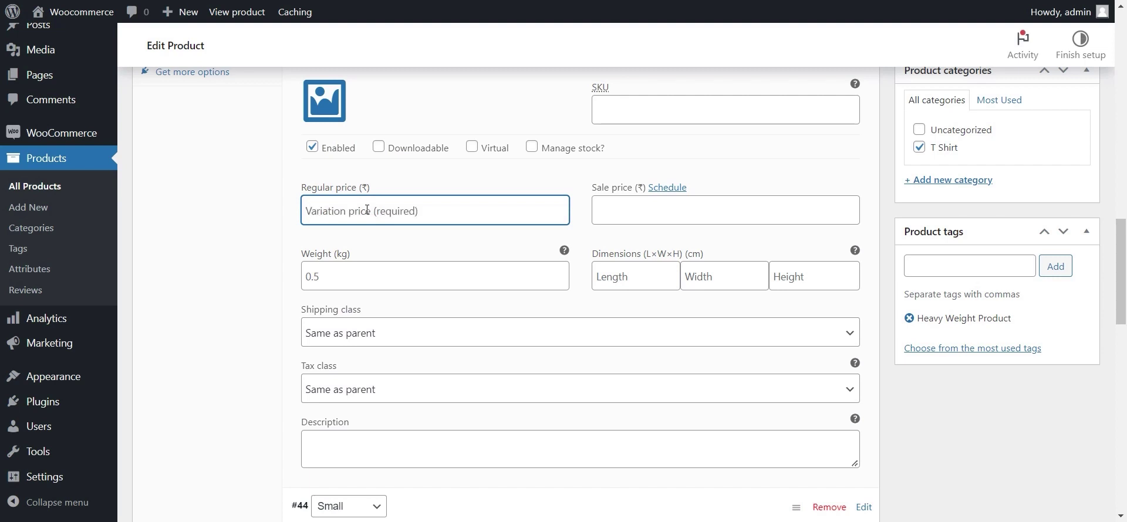
type("555")
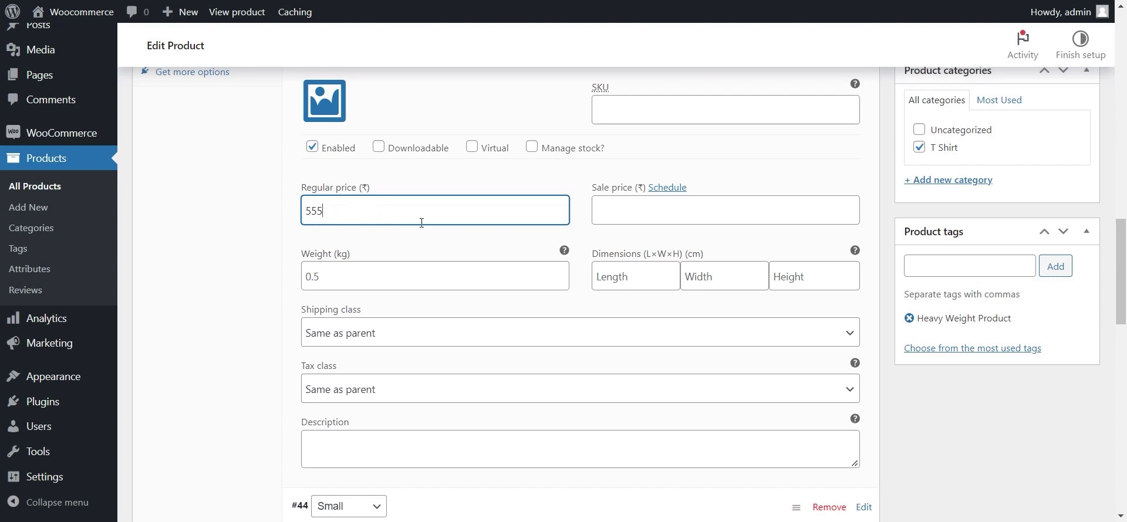
Step: Expand the Large variation and set its regular price to 599
scroll(399, 194, "up", 1)
left_click(434, 87)
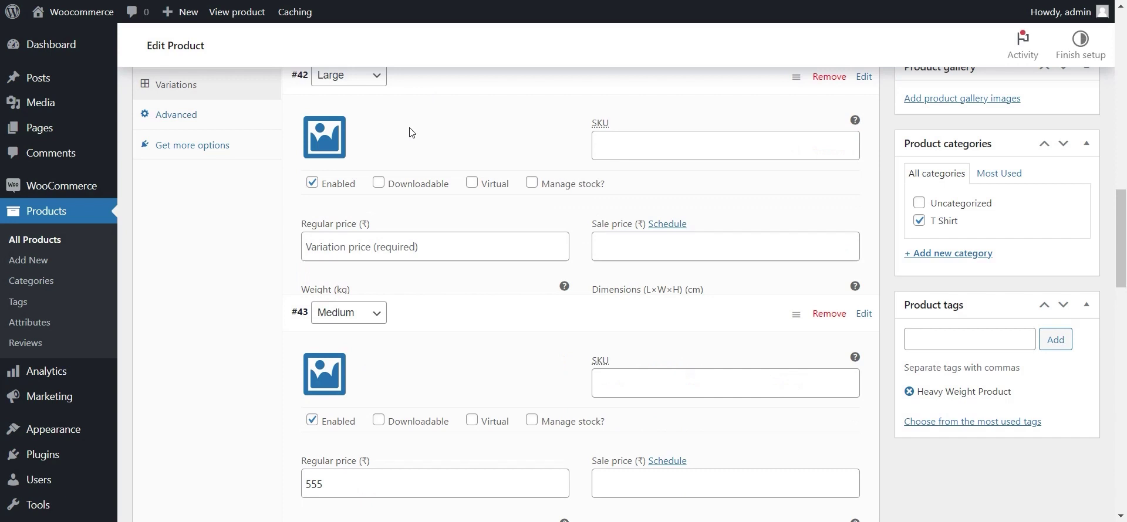
left_click(391, 247)
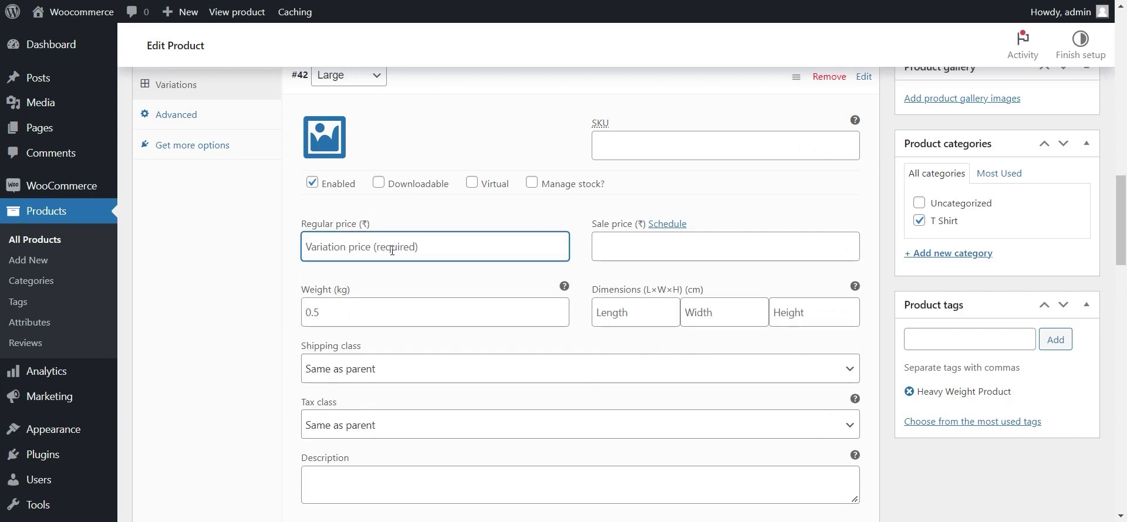
type("599")
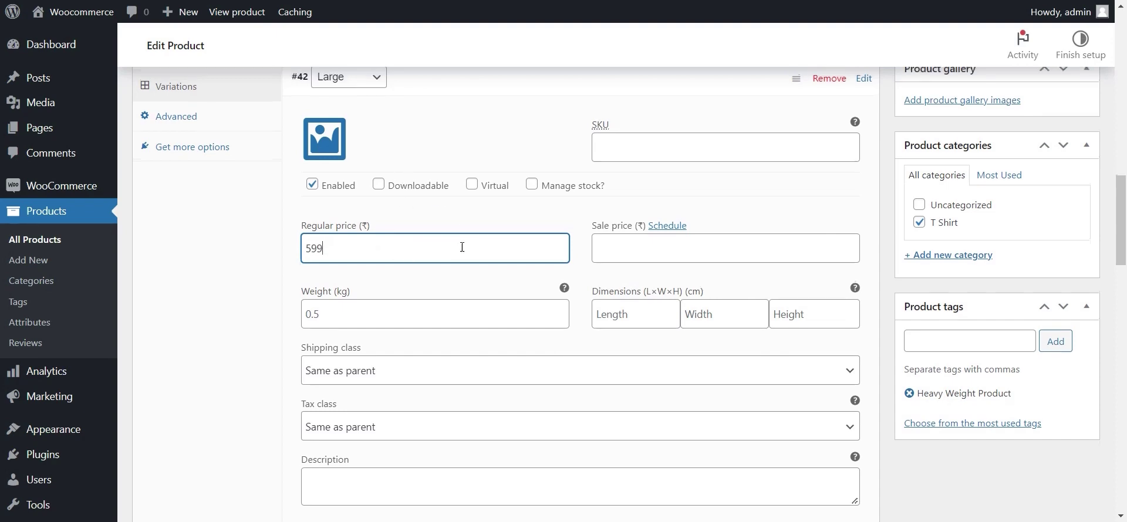
Step: Save the variation changes and update the T Shirt product
scroll(462, 247, "up", 3)
scroll(490, 231, "down", 12)
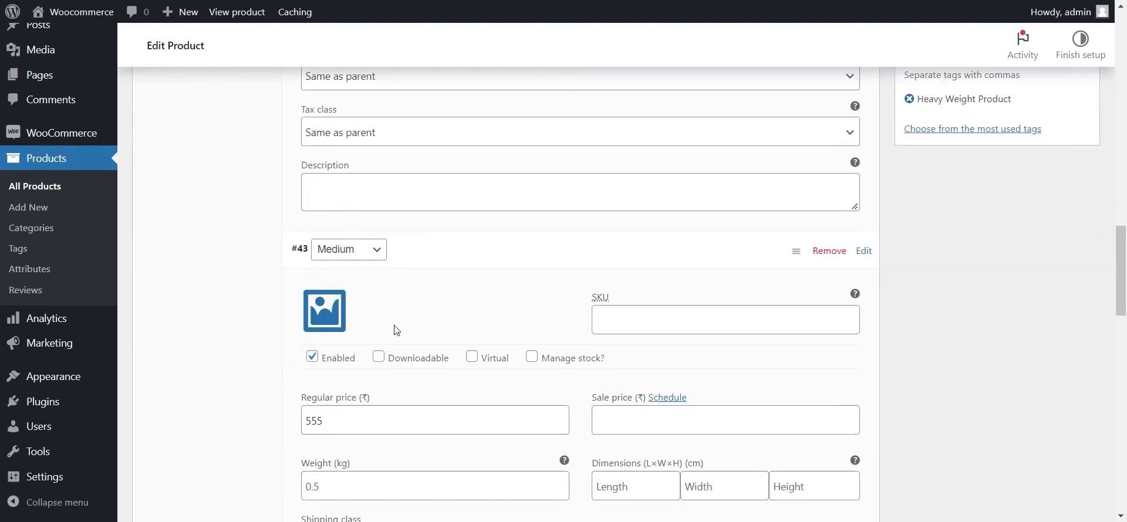
scroll(348, 368, "down", 5)
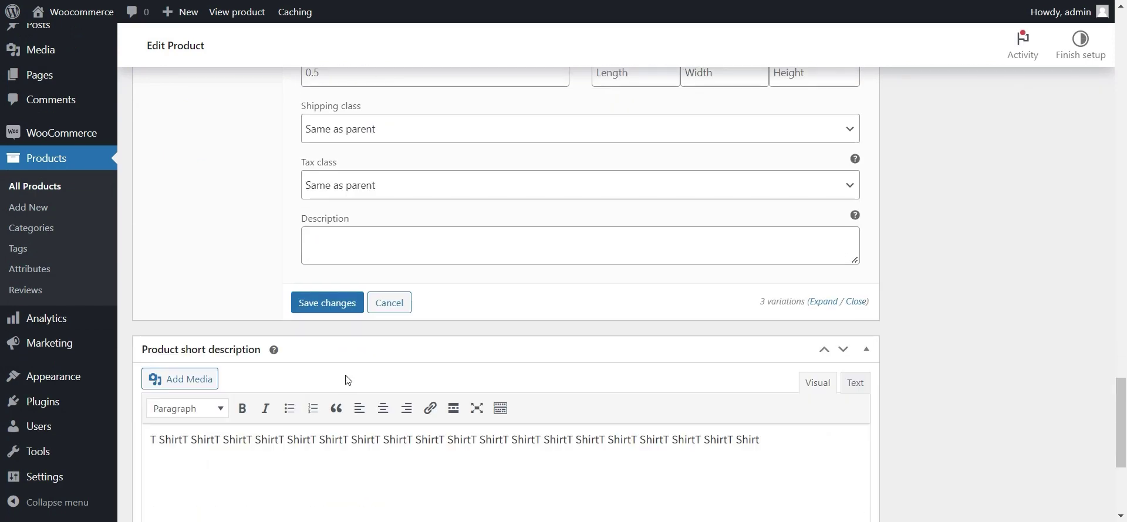
left_click(346, 303)
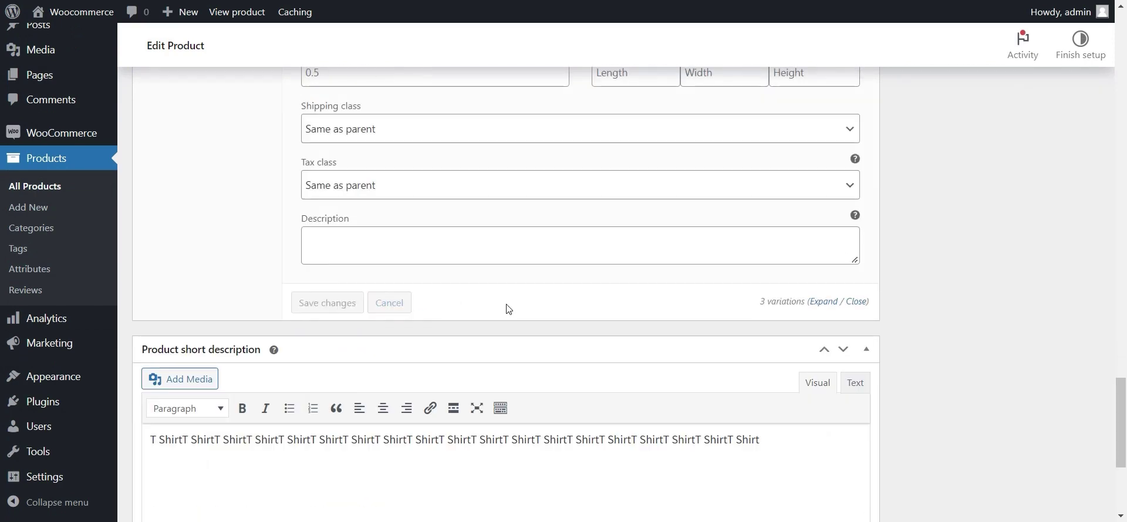
scroll(896, 257, "up", 4)
scroll(897, 257, "up", 10)
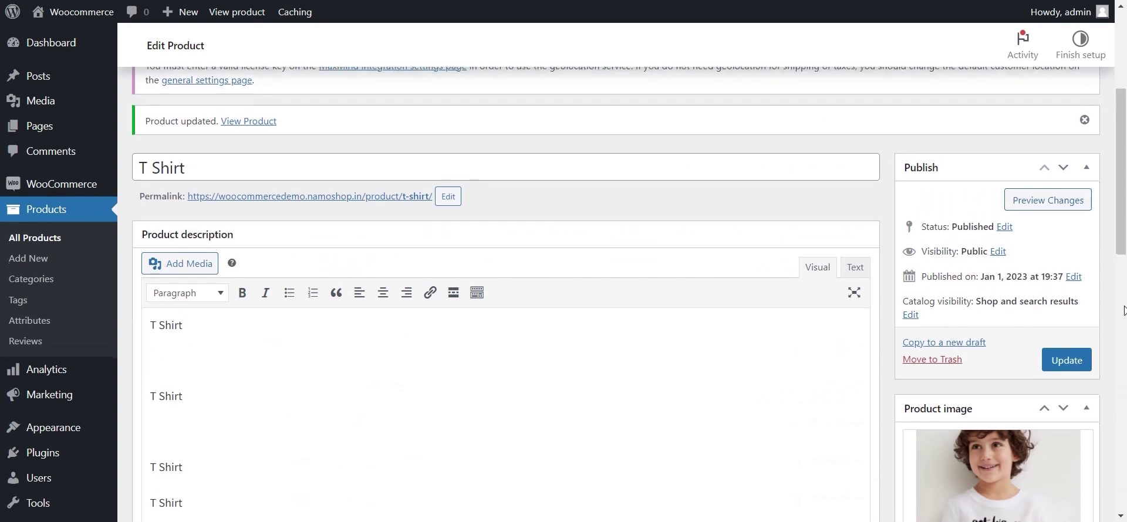
scroll(1064, 293, "down", 2)
left_click(1065, 288)
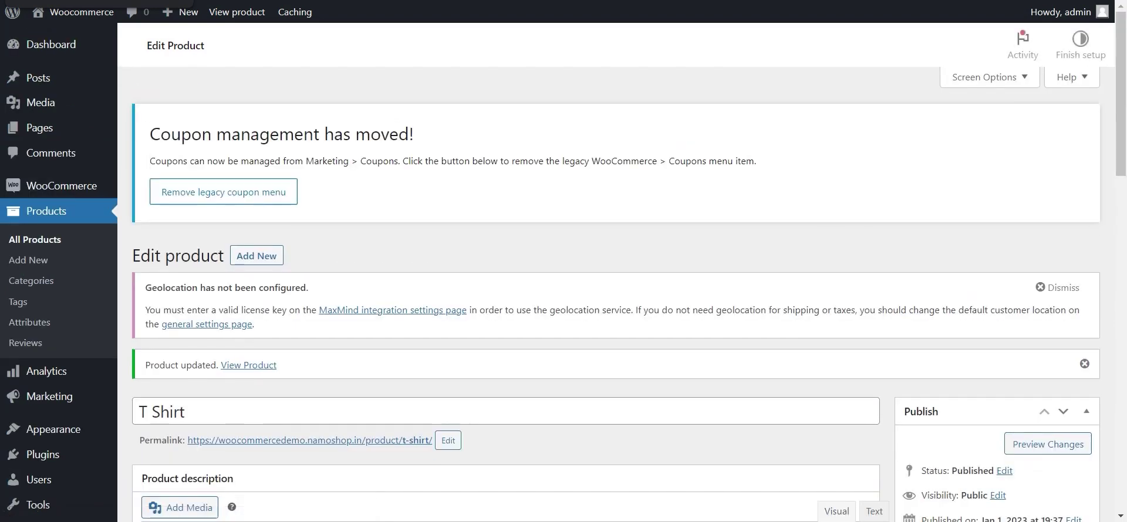
Step: Open the T Shirt's storefront page and choose the Large size to check its price
left_click(237, 12)
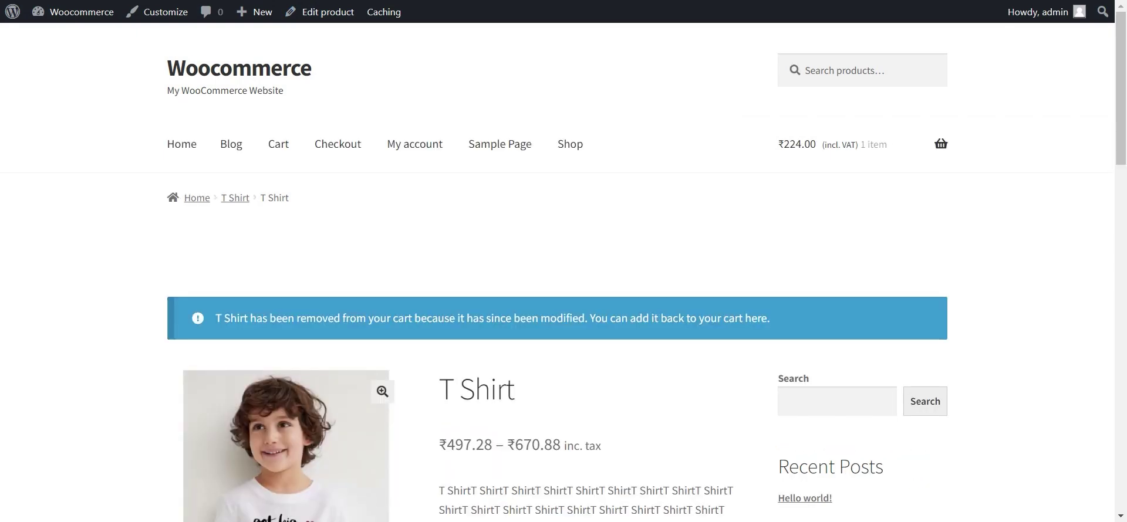
scroll(615, 186, "down", 5)
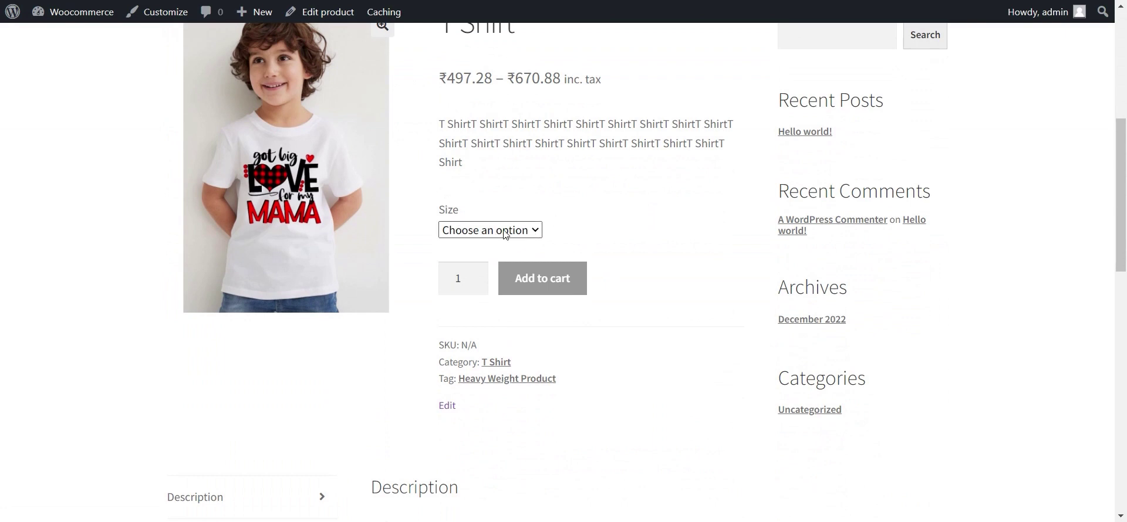
left_click(460, 217, "shift")
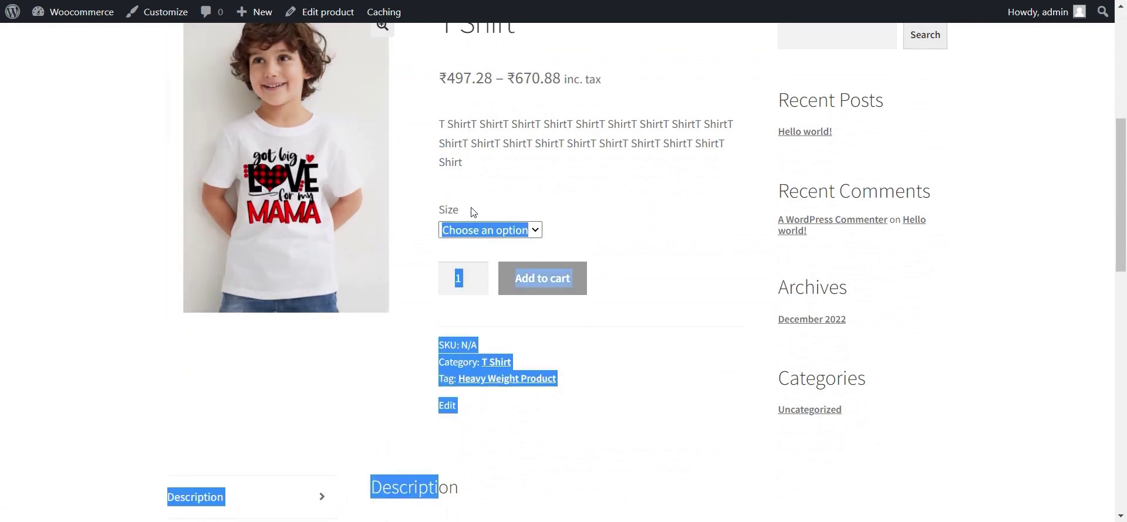
left_click(473, 213)
left_click(525, 231)
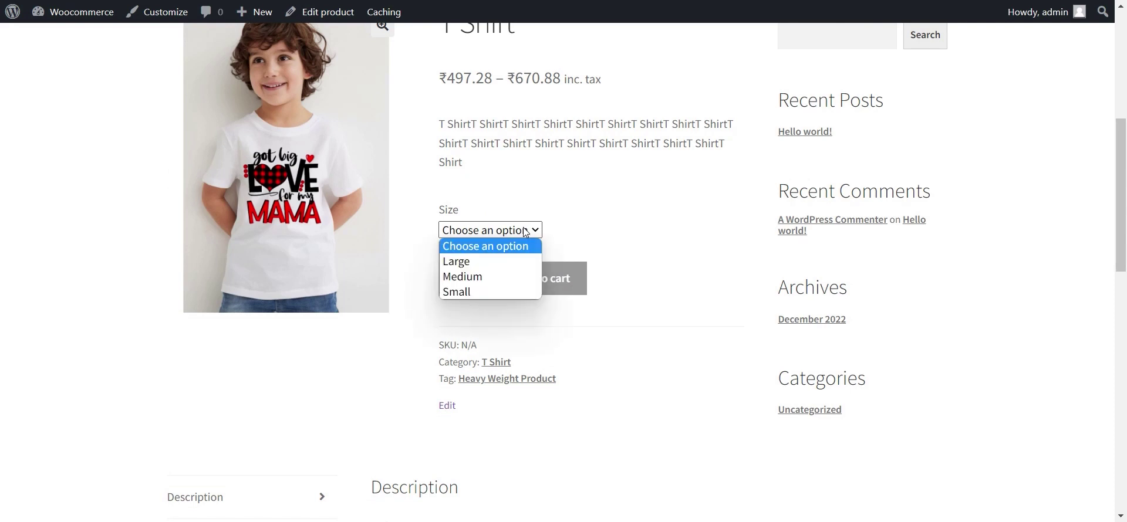
left_click(486, 261)
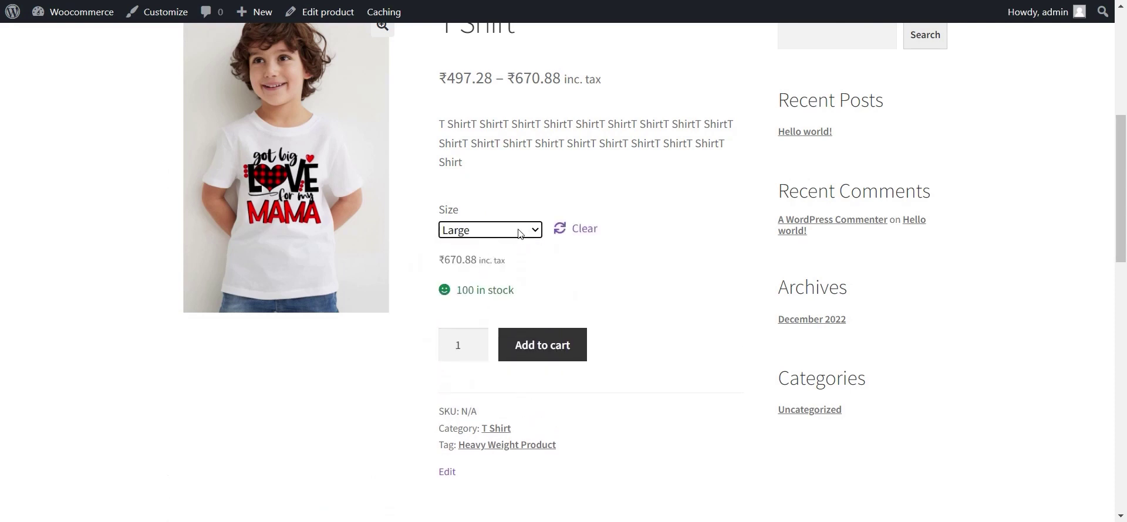
left_click_drag(450, 259, 463, 258)
left_click(454, 259)
Step: Switch the storefront size selection to Medium and to Small to compare their prices
left_click(487, 232)
left_click(469, 259)
left_click(490, 229)
left_click(462, 276)
left_click(490, 230)
left_click(477, 291)
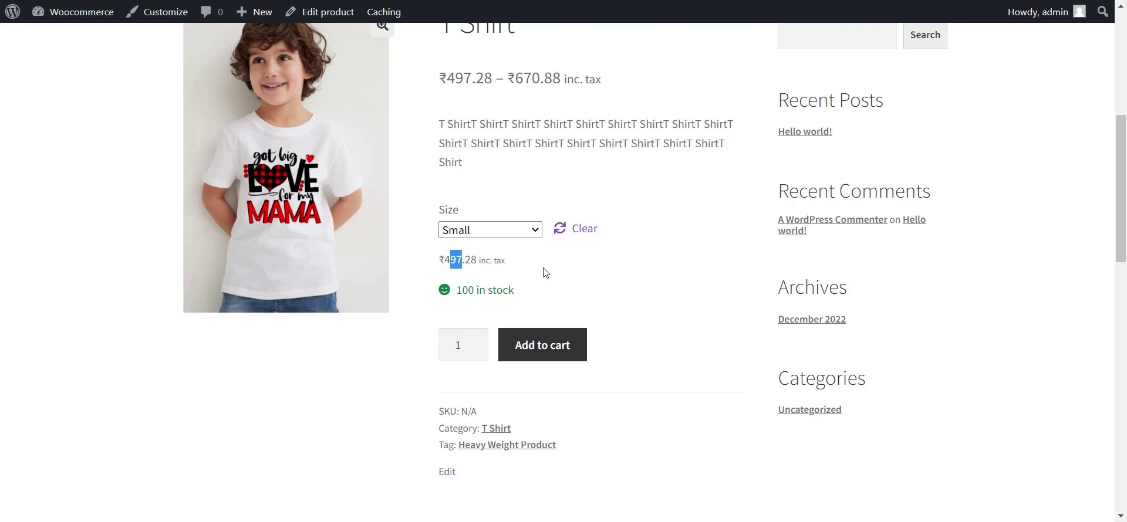
scroll(541, 267, "up", 2)
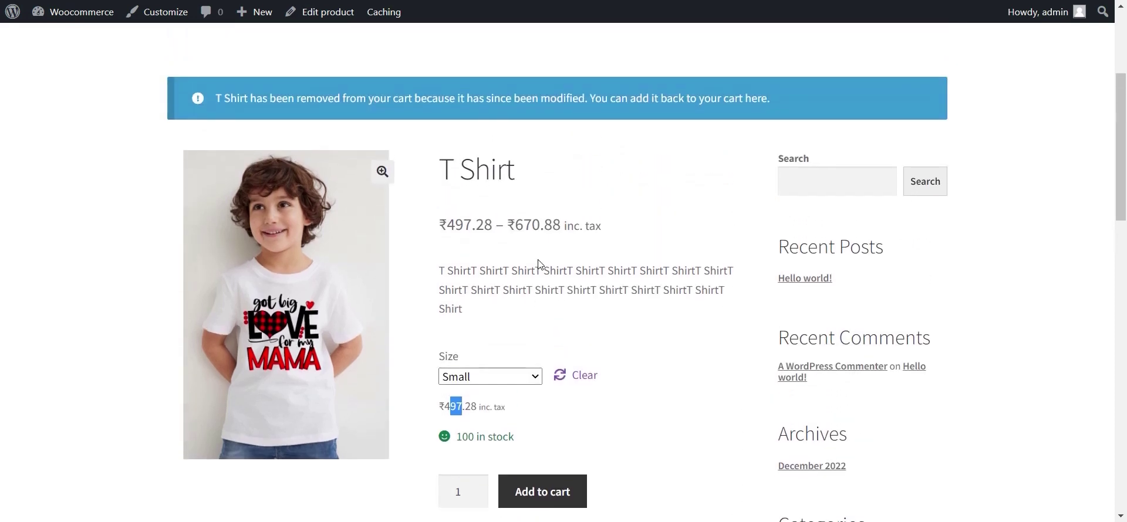
scroll(541, 265, "up", 1)
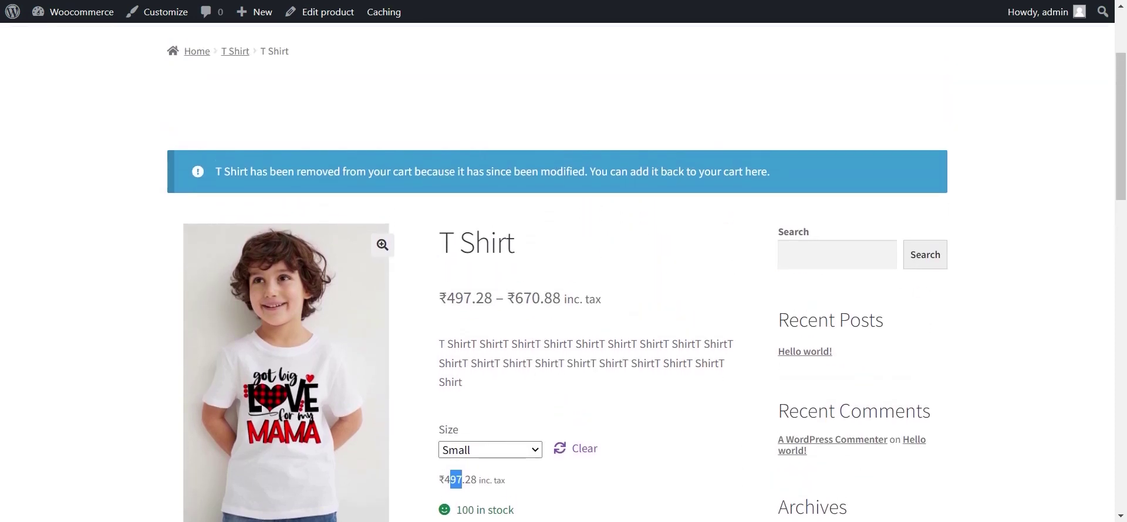
Step: Return to the T Shirt's edit page and change its product type to Simple product
key("ctrl+Tab")
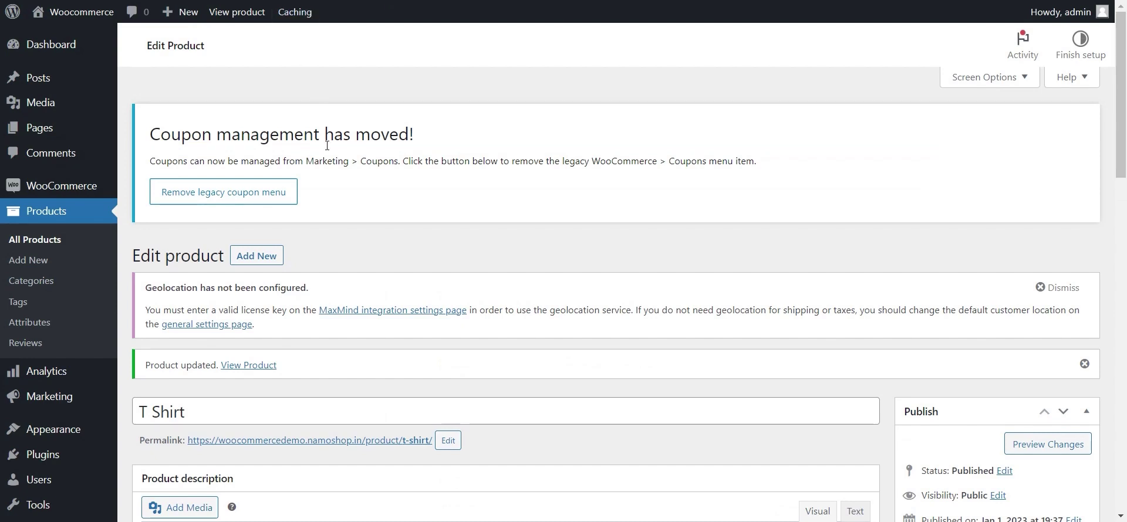
scroll(327, 153, "down", 10)
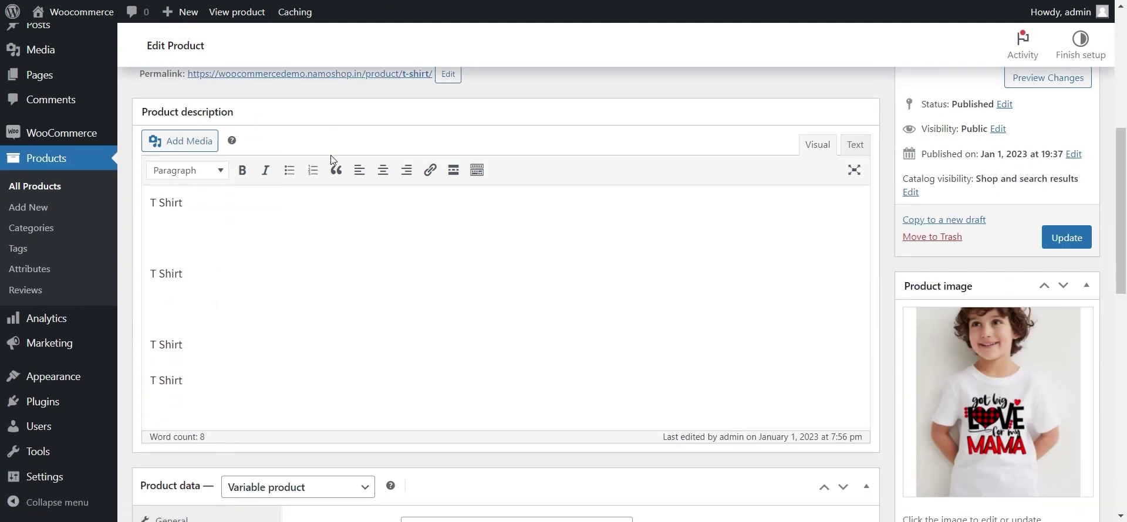
scroll(352, 199, "down", 2)
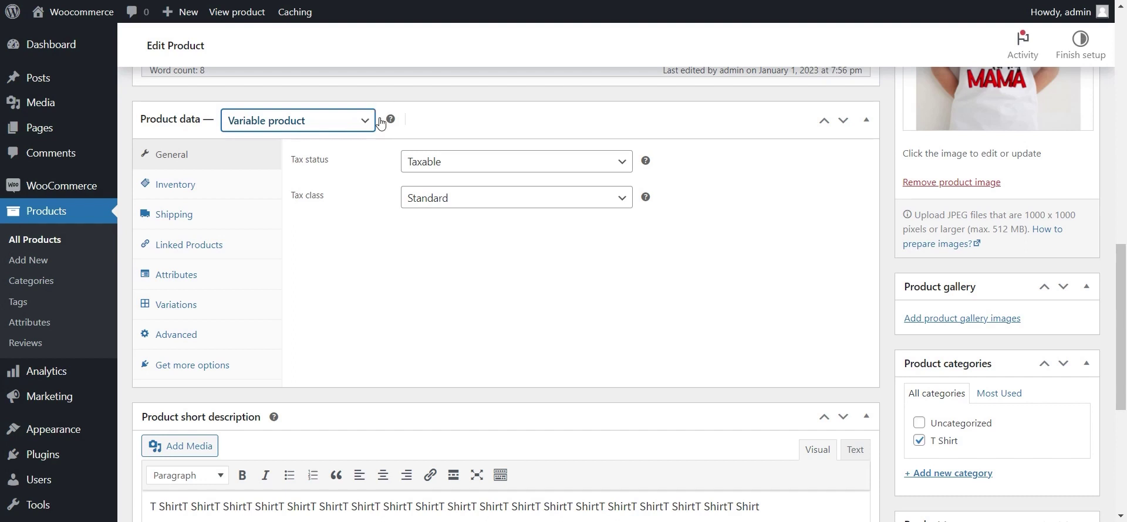
left_click(322, 138)
left_click(362, 129)
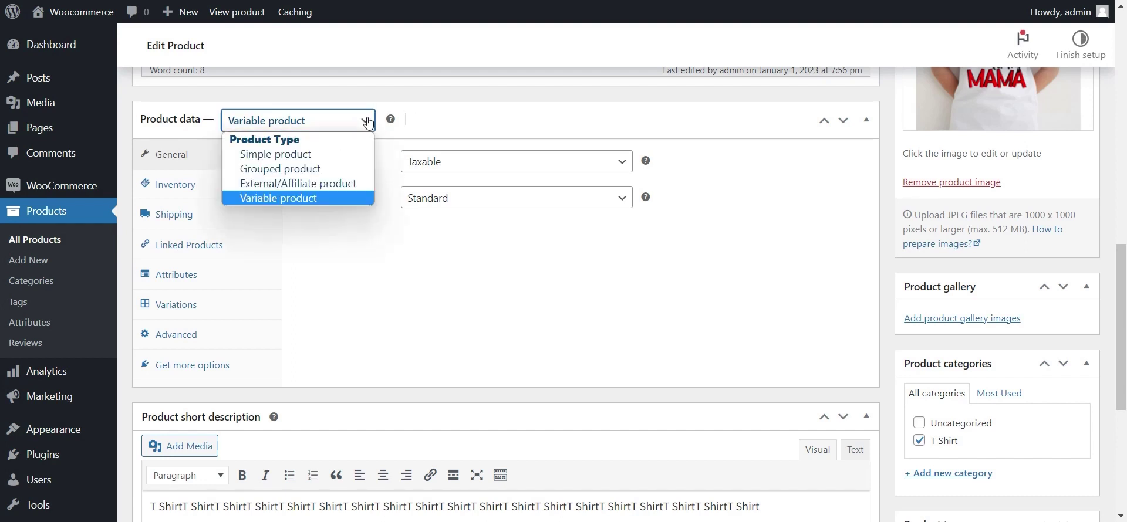
left_click(348, 154)
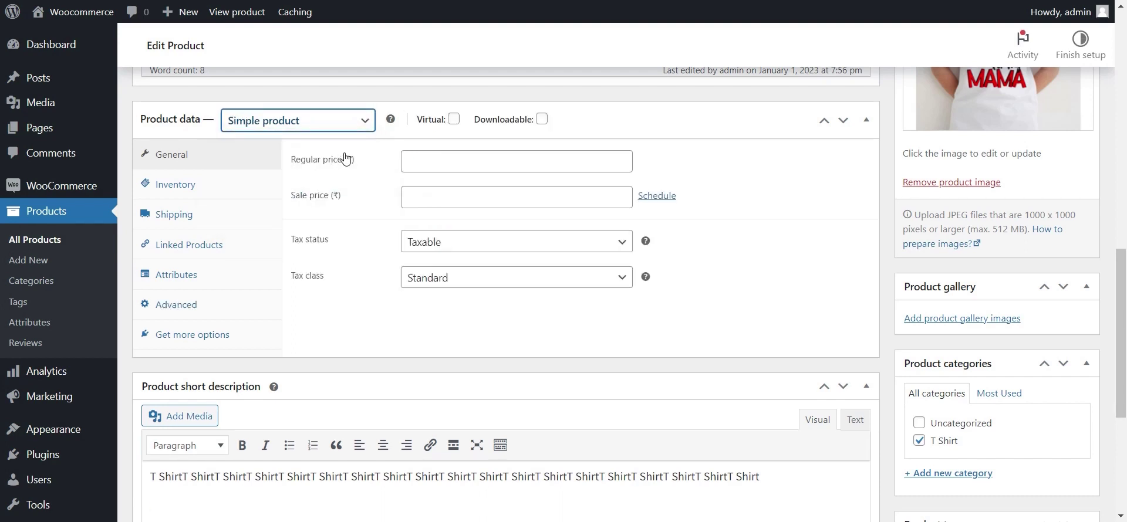
Step: Mark the simple product as downloadable and add two empty rows for downloadable files
left_click(541, 120)
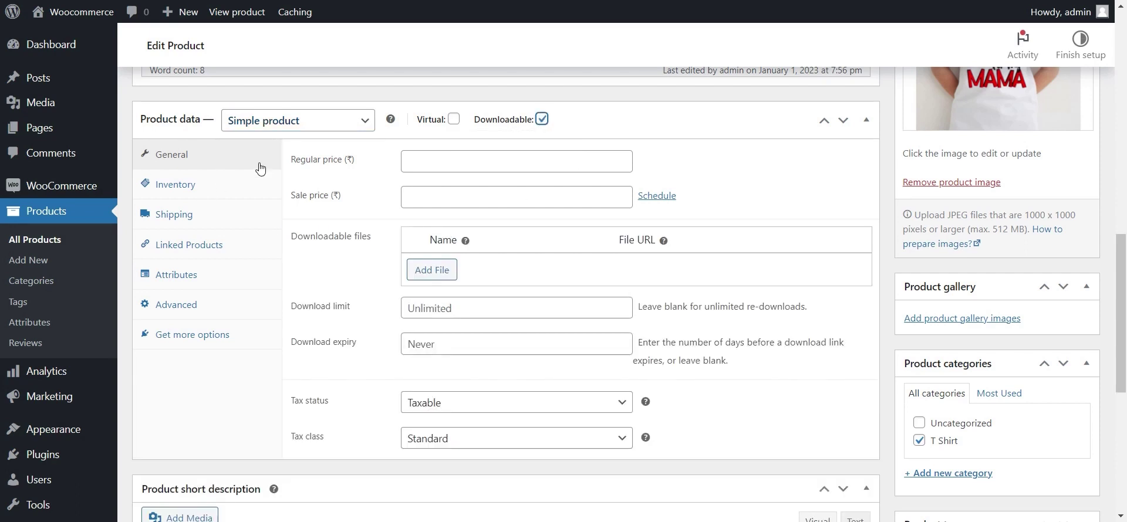
left_click(464, 162)
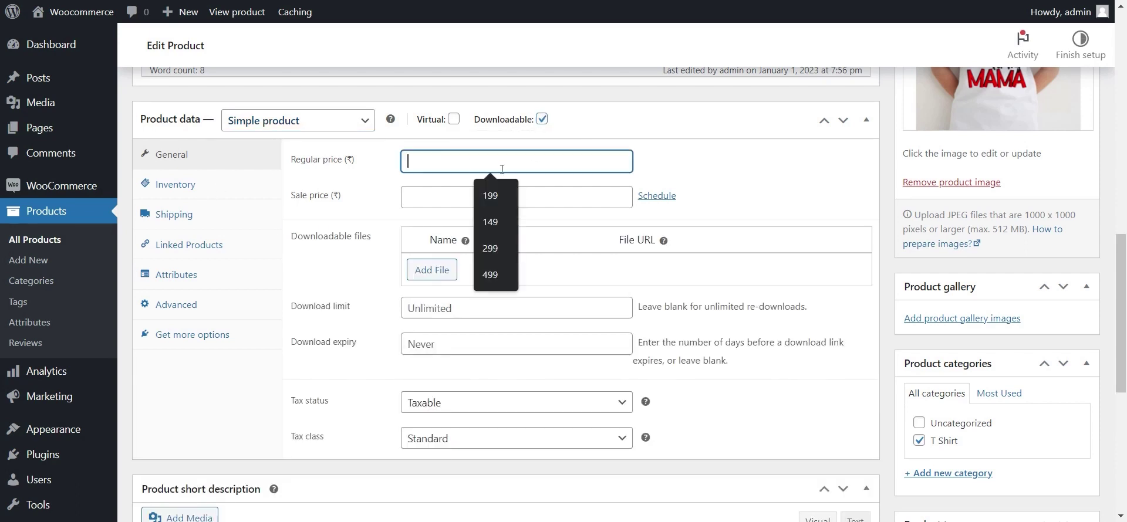
left_click(431, 193)
left_click(422, 270)
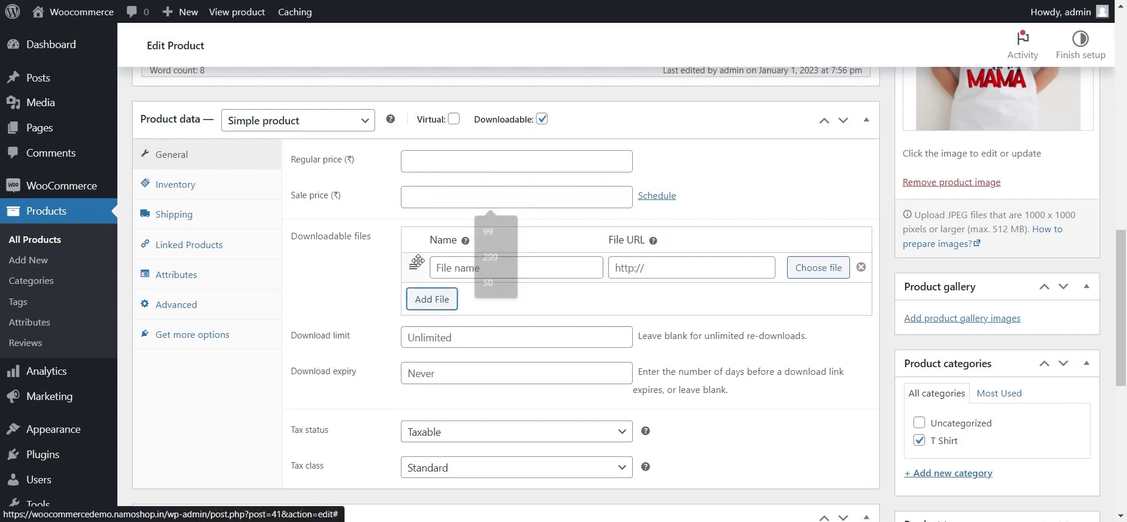
left_click(439, 304)
scroll(461, 249, "down", 3)
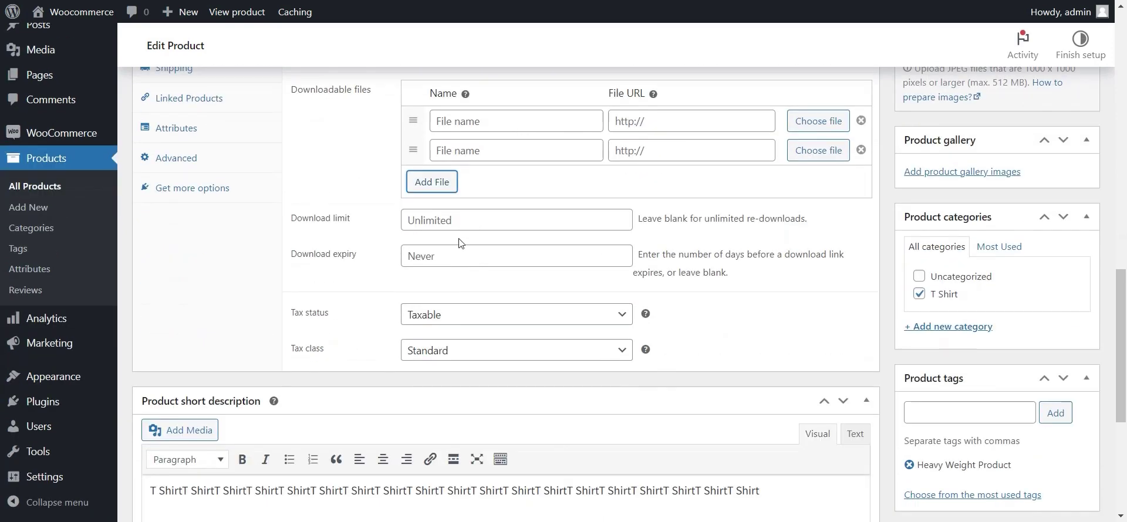
Step: Name the first downloadable file Adobe Premier pro and insert the URL of 768-boy_3.png from the media library
left_click(470, 123)
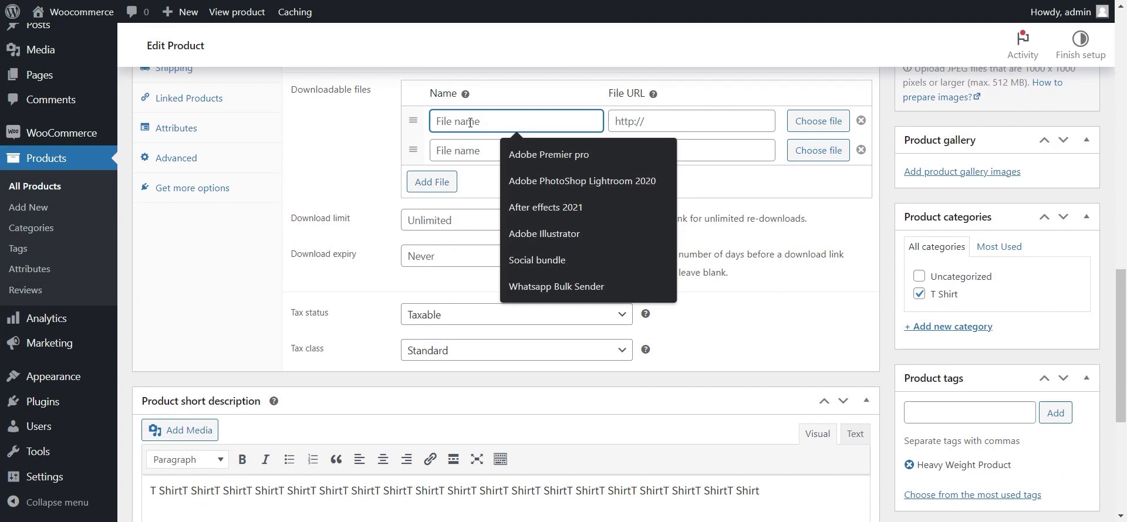
left_click(592, 160)
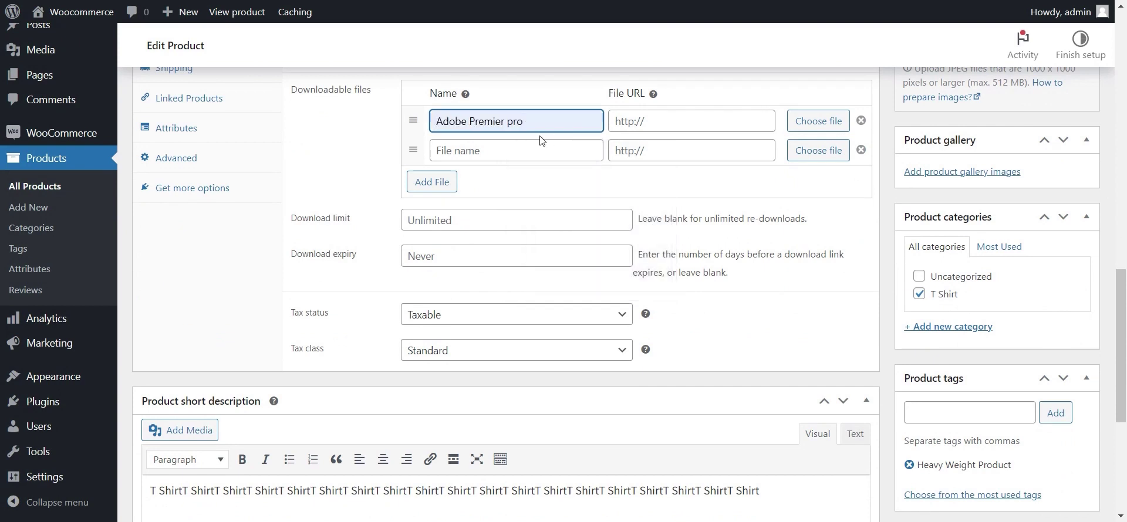
left_click(649, 122)
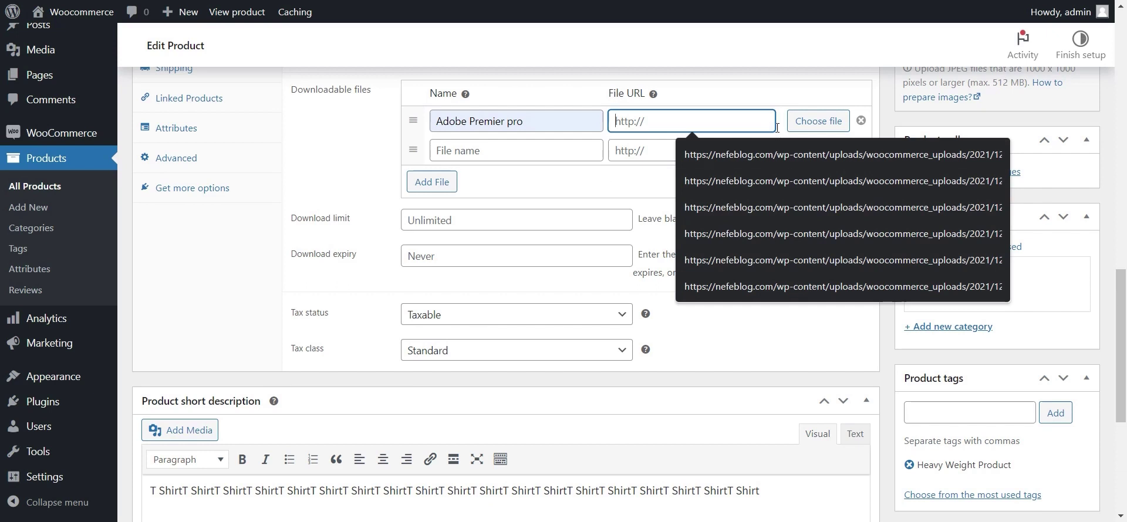
left_click(817, 121)
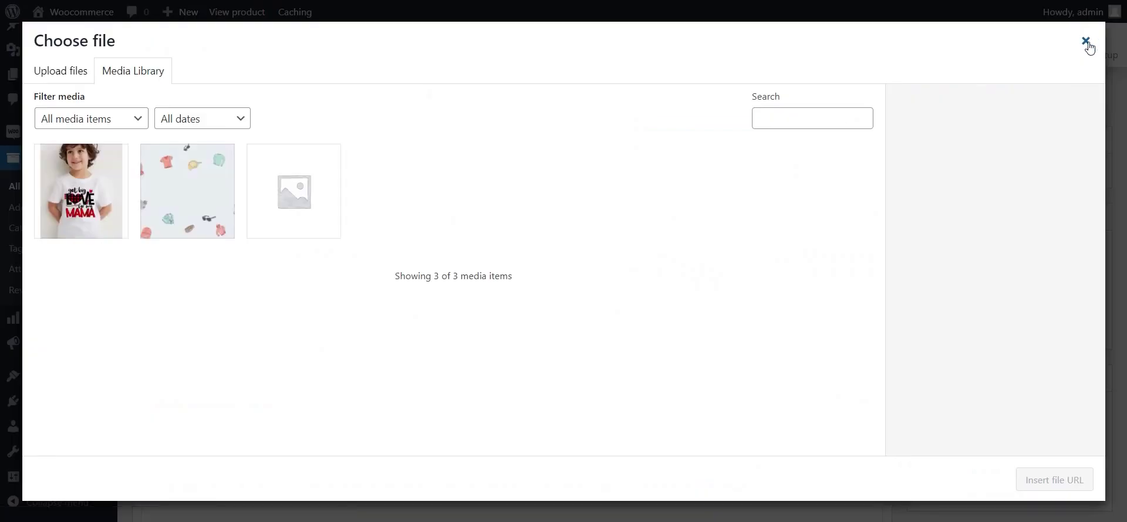
left_click(128, 182)
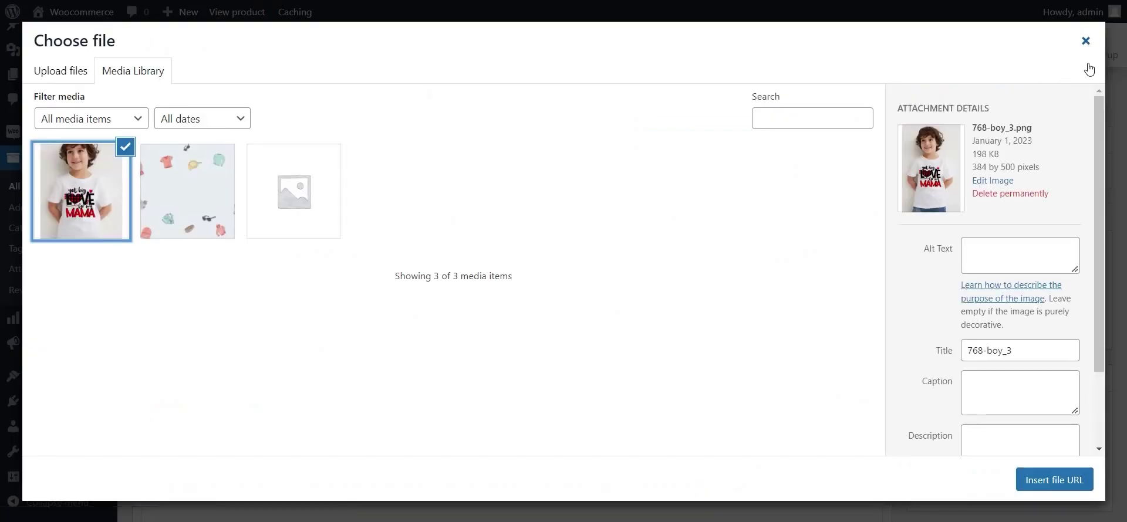
left_click(1027, 481)
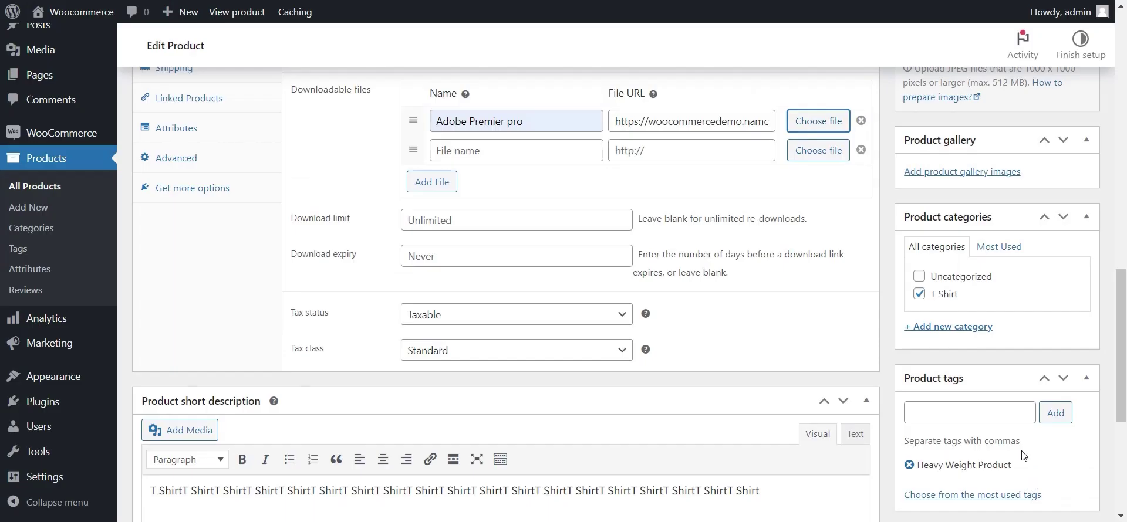
Step: Examine the second file's URL field and the download limit and expiry settings
left_click(665, 155)
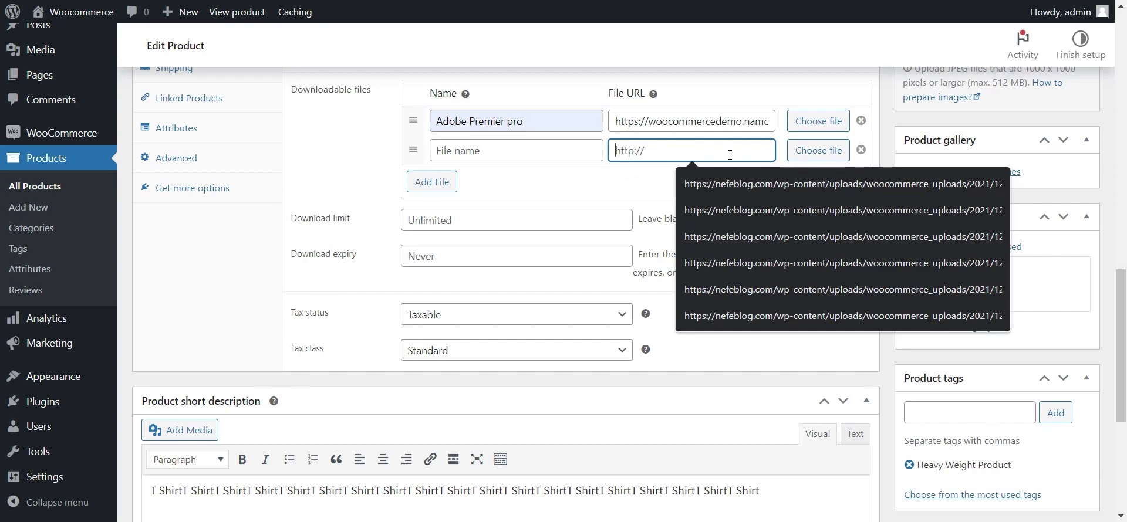
left_click(369, 164)
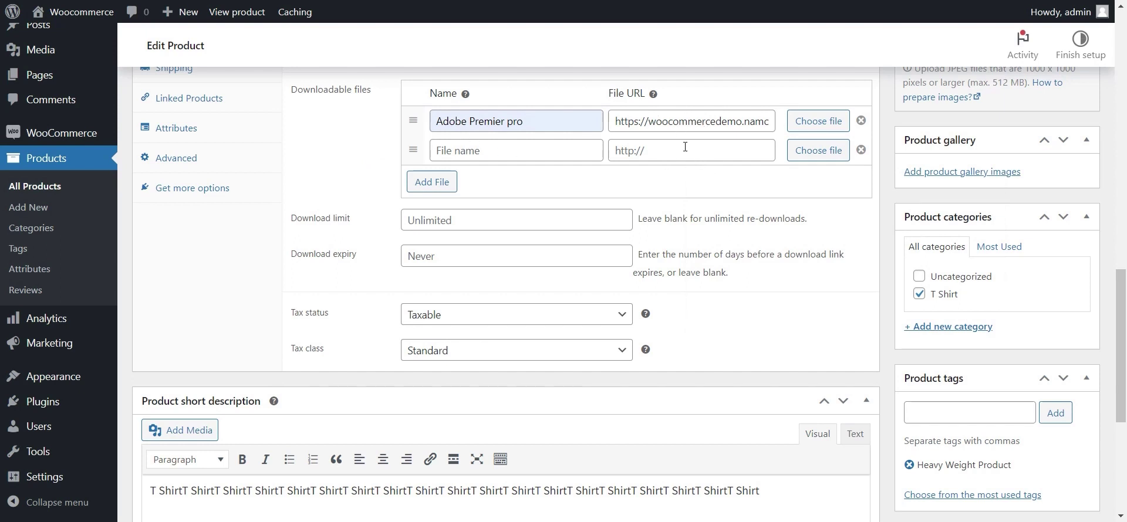
left_click(467, 220)
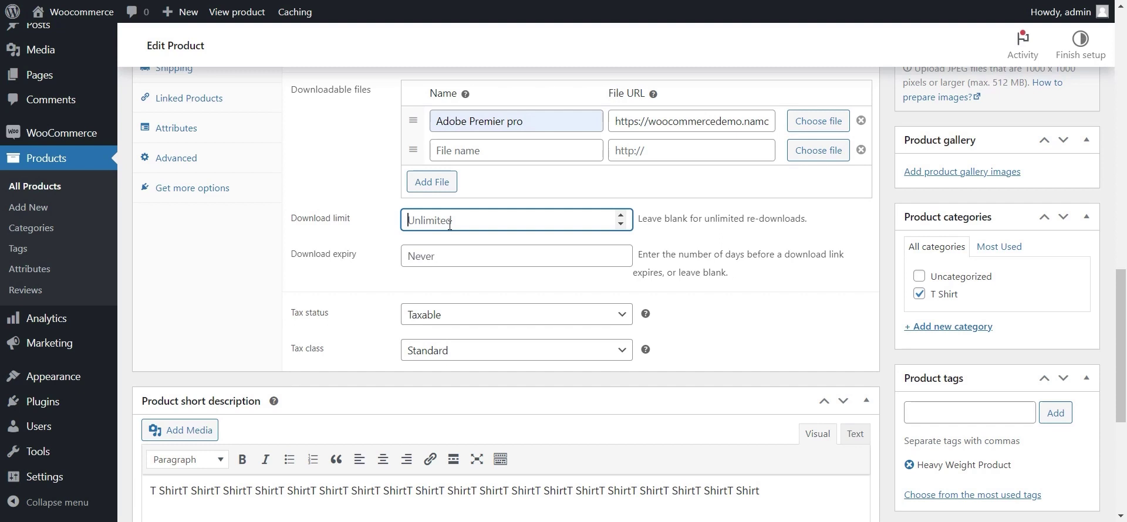
left_click(355, 190)
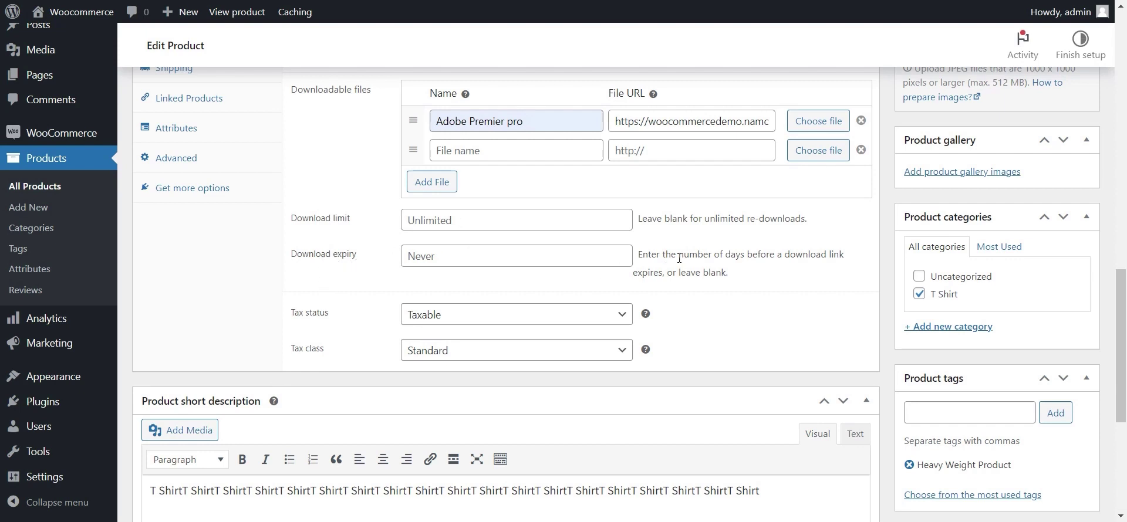
Step: Check the download expiry setting and update the T Shirt product to save its downloadable file configuration
left_click_drag(676, 254, 775, 258)
left_click(763, 282)
left_click(442, 256)
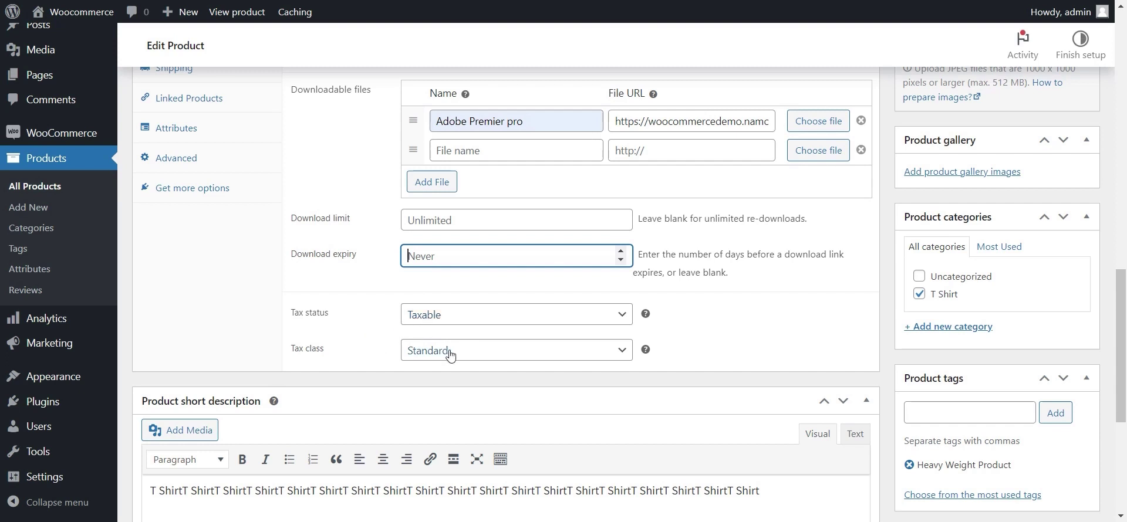
scroll(452, 355, "up", 1)
scroll(468, 394, "down", 1)
scroll(540, 350, "up", 12)
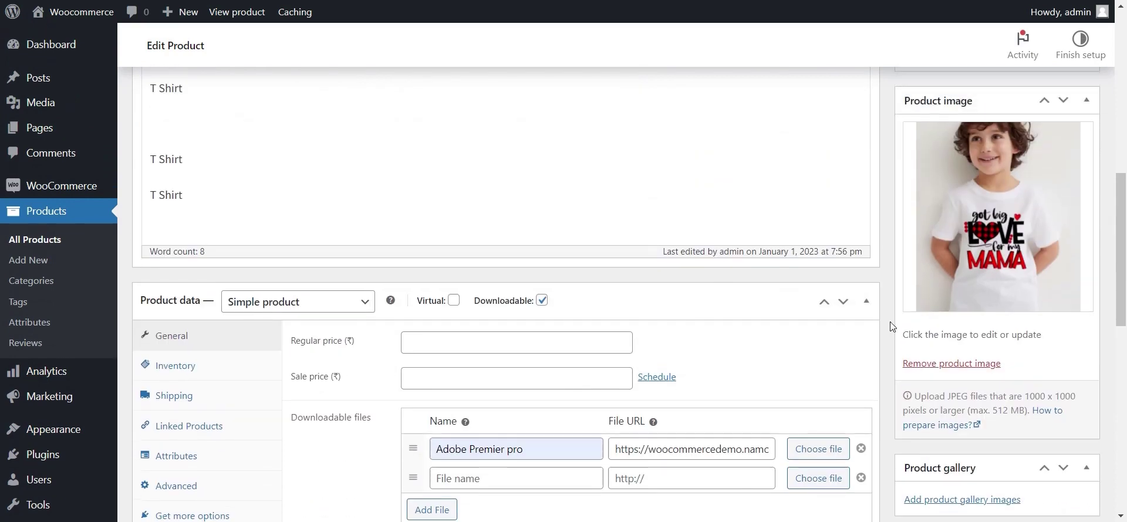
left_click(1066, 311)
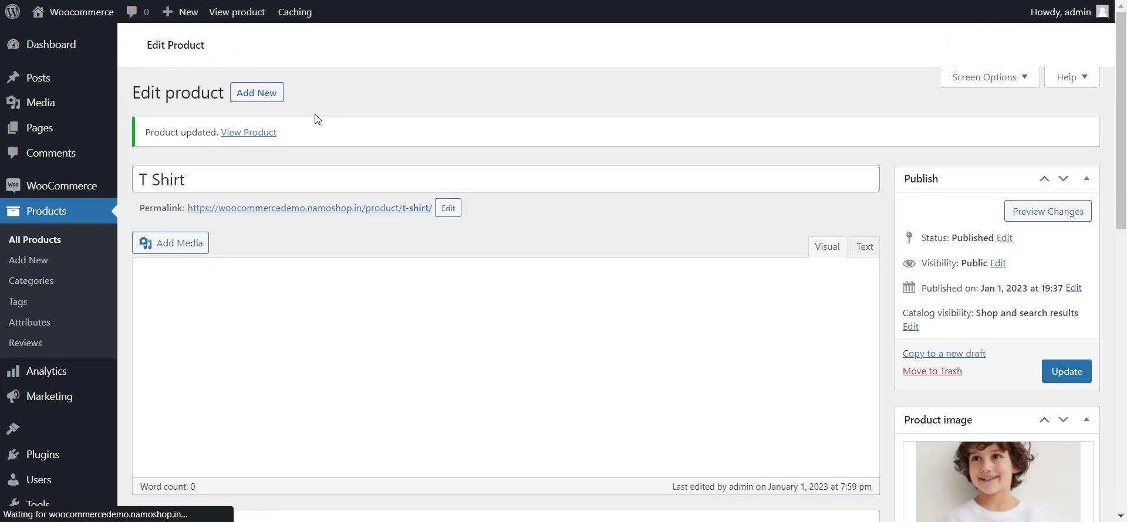
Step: Review the saved product's downloadable settings and the available product types without changing the type
scroll(608, 264, "down", 10)
scroll(579, 270, "up", 6)
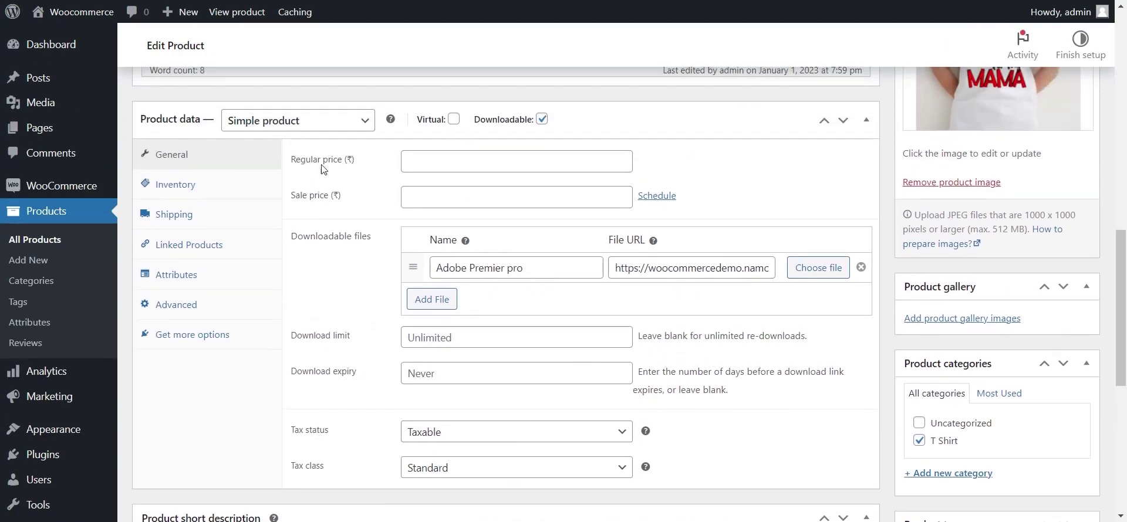
left_click(324, 126)
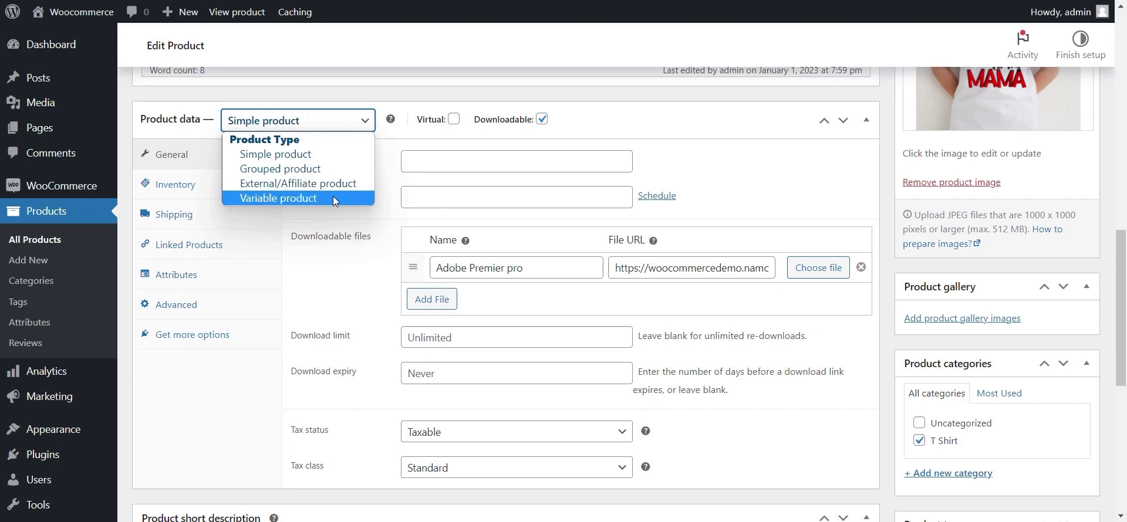
left_click(426, 104)
scroll(473, 136, "up", 3)
scroll(473, 136, "up", 1)
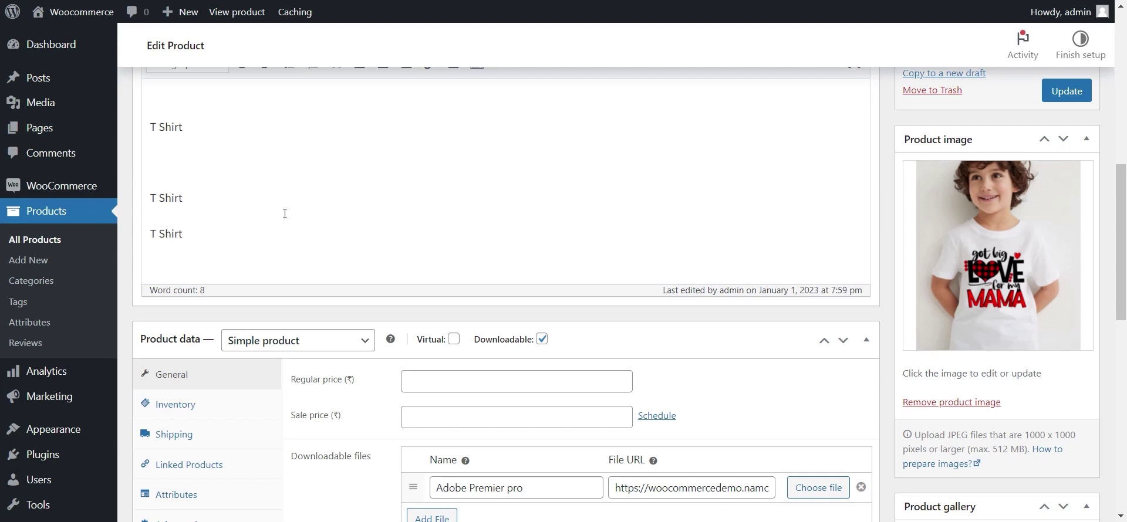
scroll(285, 213, "down", 1)
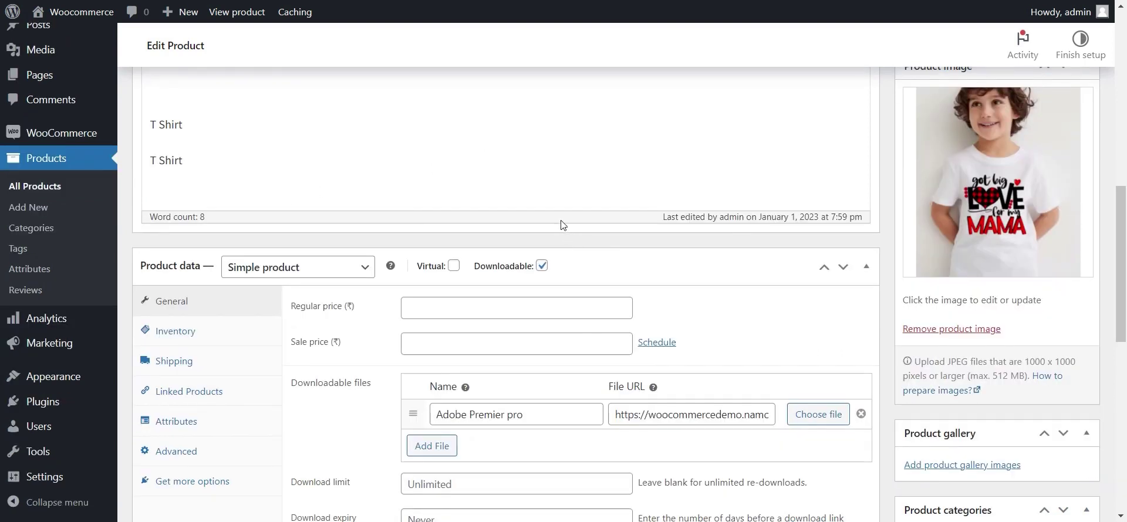